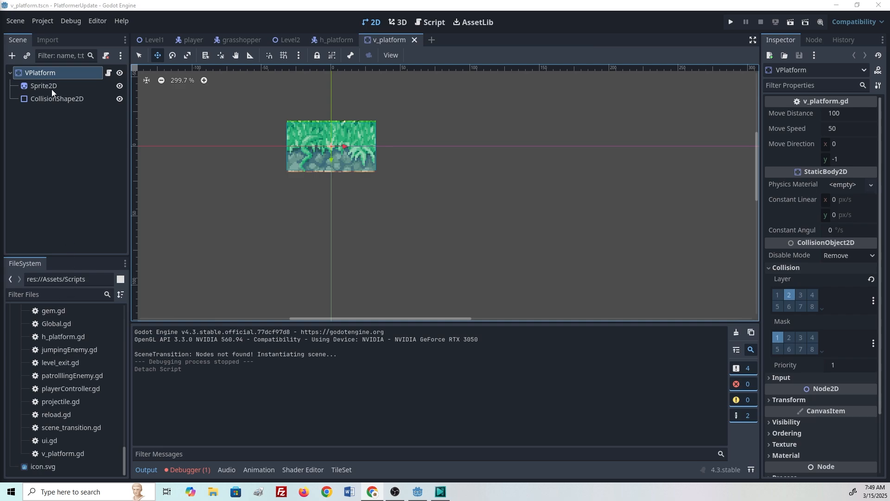
- Create a new scene with a Control node as its root
{"action": "left_click", "coordinate": [12, 27]}
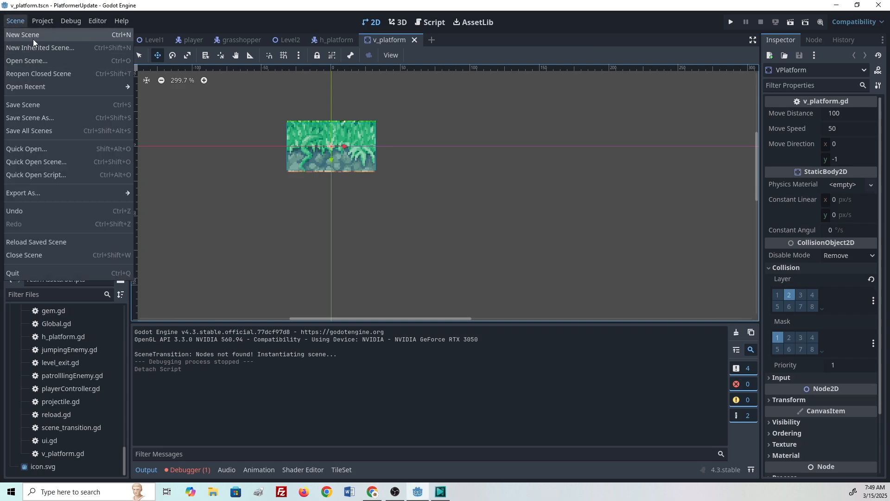
{"action": "left_click", "coordinate": [34, 37]}
{"action": "left_click", "coordinate": [62, 137]}
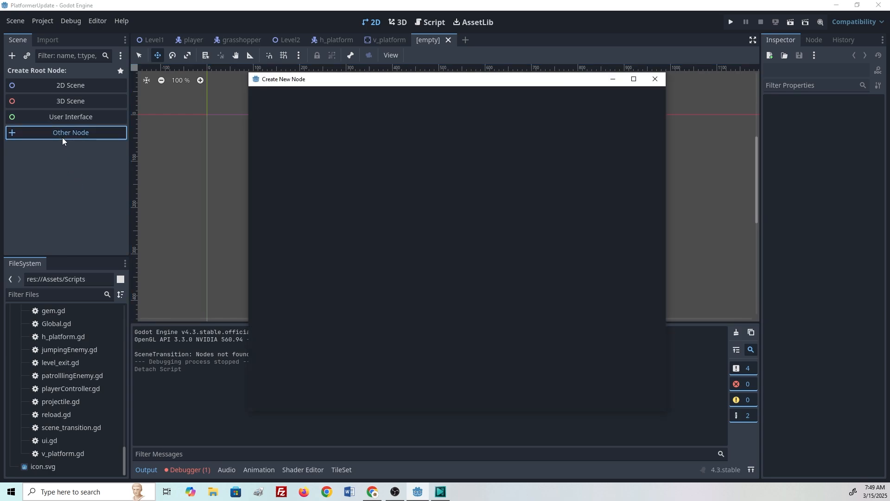
{"action": "type", "text": "co"}
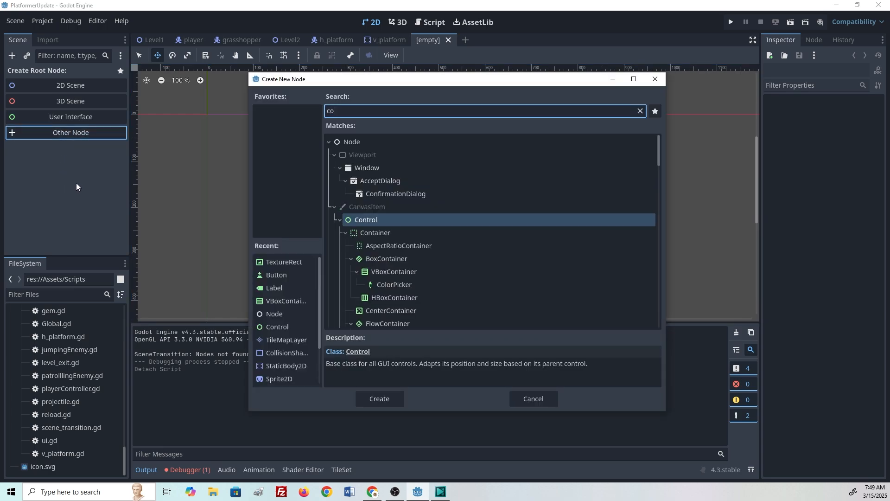
{"action": "type", "text": "nt"}
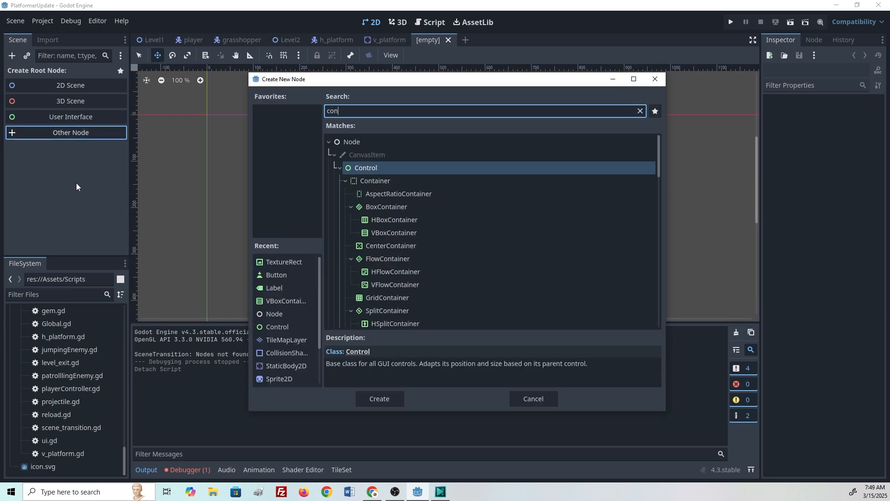
{"action": "key", "text": "Return"}
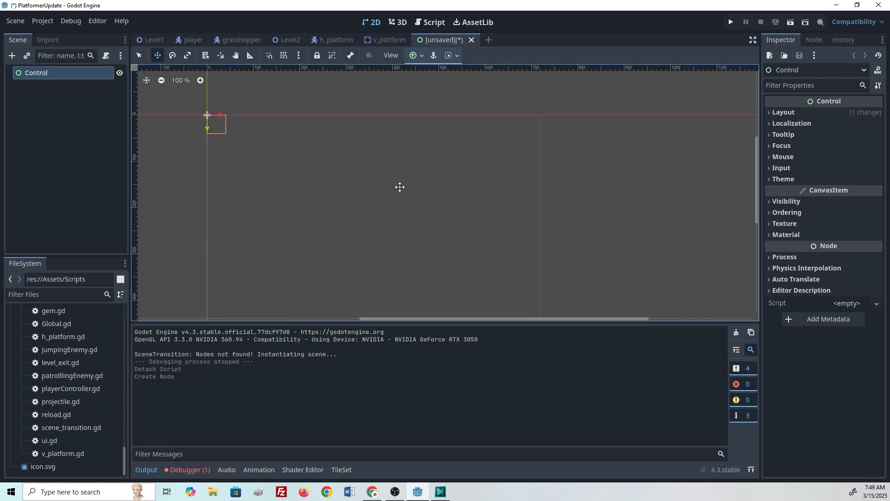
- Rename the root Control node to MainMenu
{"action": "double_click", "coordinate": [43, 72]}
{"action": "type", "text": "m"}
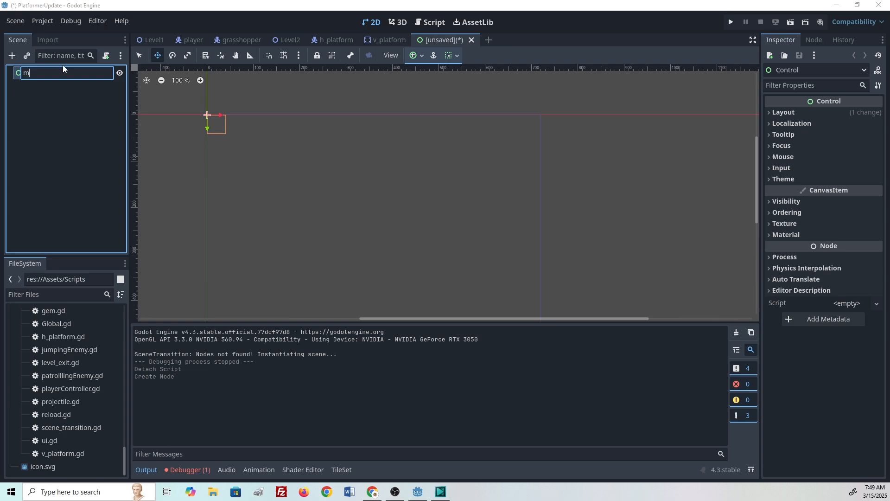
{"action": "type", "text": "ain"}
{"action": "key", "text": "BackSpace"}
{"action": "key", "text": "BackSpace"}
{"action": "key", "text": "BackSpace"}
{"action": "key", "text": "BackSpace"}
{"action": "type", "text": "MainMenu"}
{"action": "key", "text": "Return"}
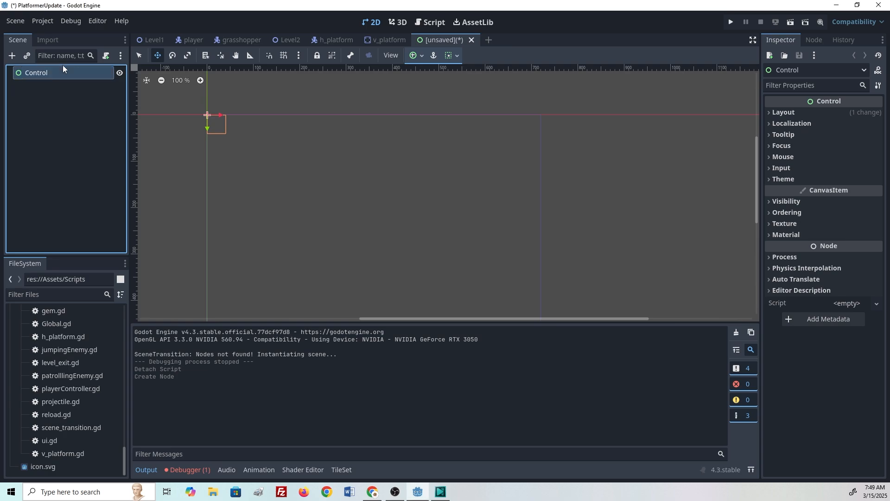
- Apply the Full Rect anchor preset to the MainMenu node so it fills the viewport
{"action": "left_click", "coordinate": [422, 56]}
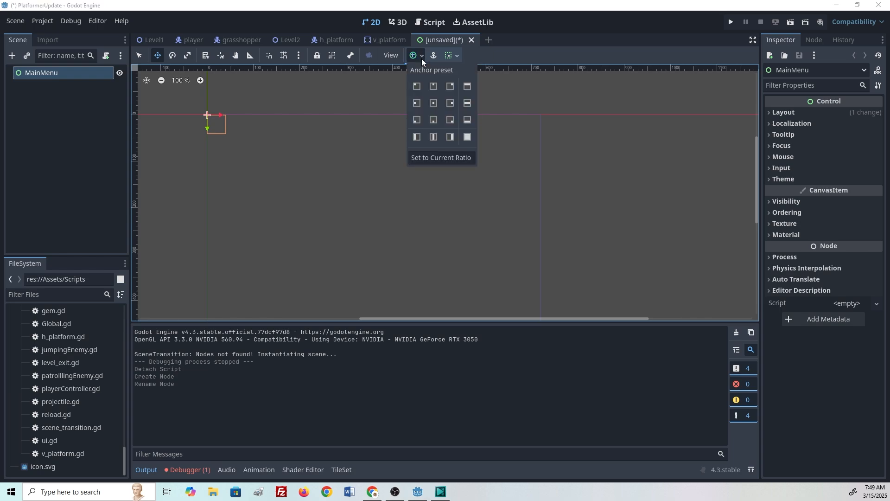
{"action": "left_click", "coordinate": [468, 138]}
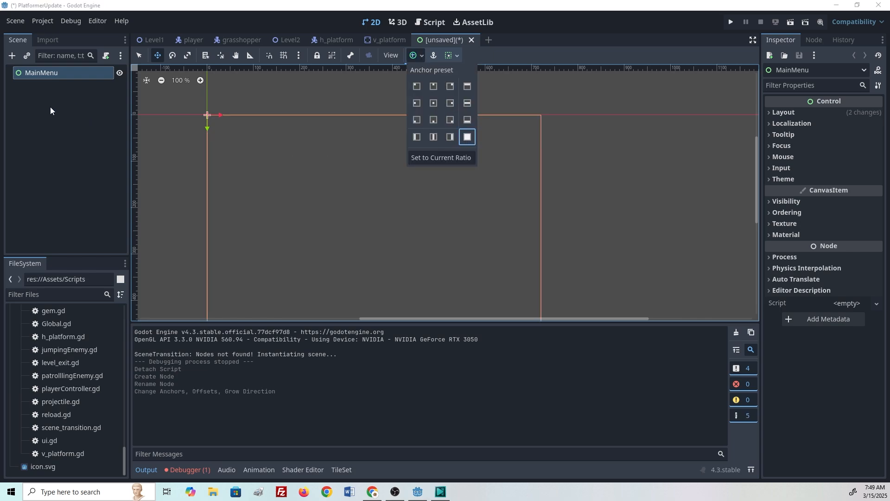
{"action": "left_click", "coordinate": [33, 104]}
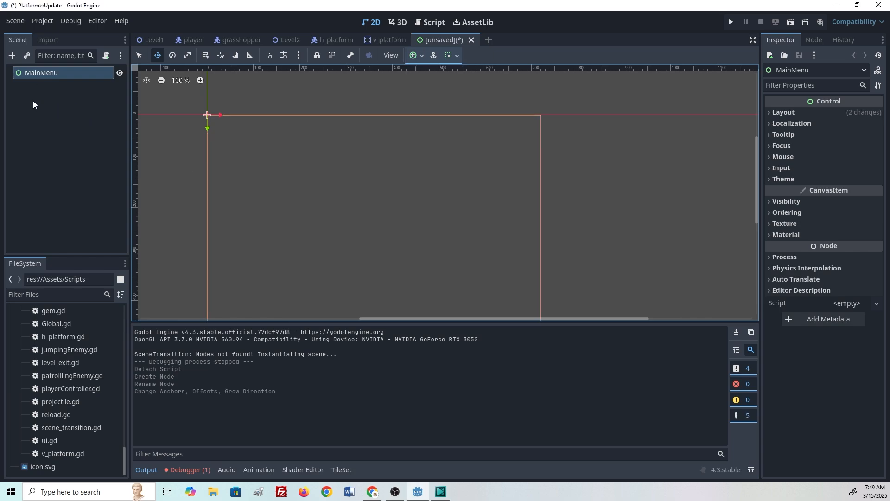
- Add a TextureRect node as a child of MainMenu
{"action": "right_click", "coordinate": [37, 73]}
{"action": "left_click", "coordinate": [54, 80]}
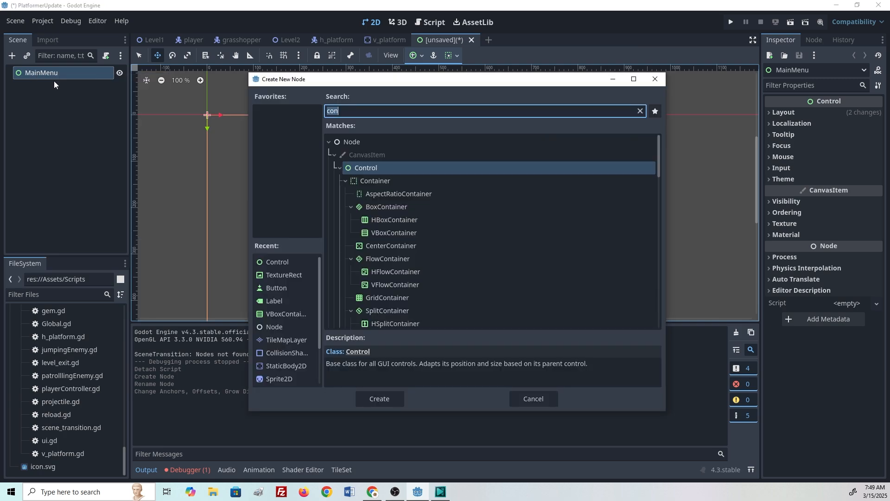
{"action": "type", "text": "text"}
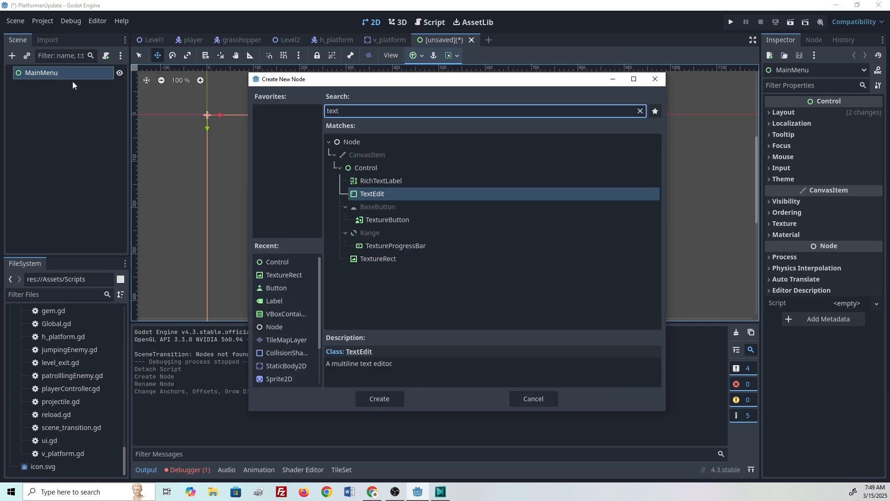
{"action": "type", "text": "ure"}
{"action": "key", "text": "Return"}
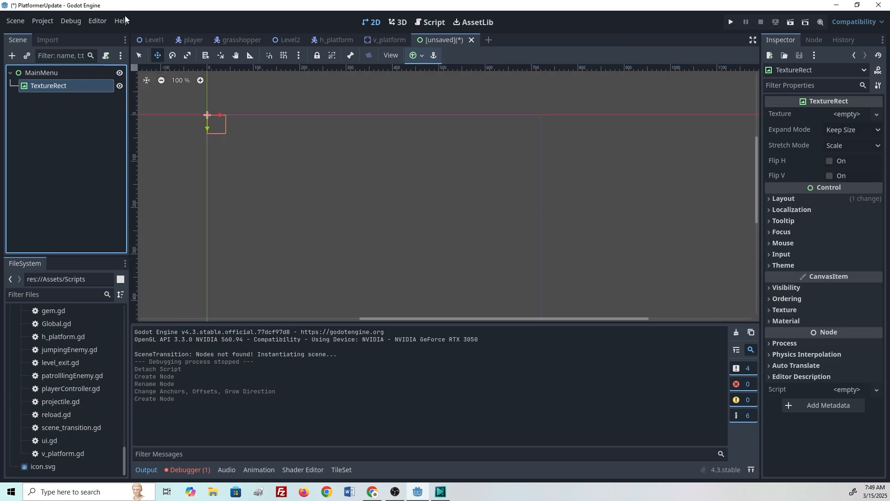
- Apply the Full Rect anchor preset to the TextureRect and set its stretch mode to Keep Aspect Covered
{"action": "left_click", "coordinate": [416, 55]}
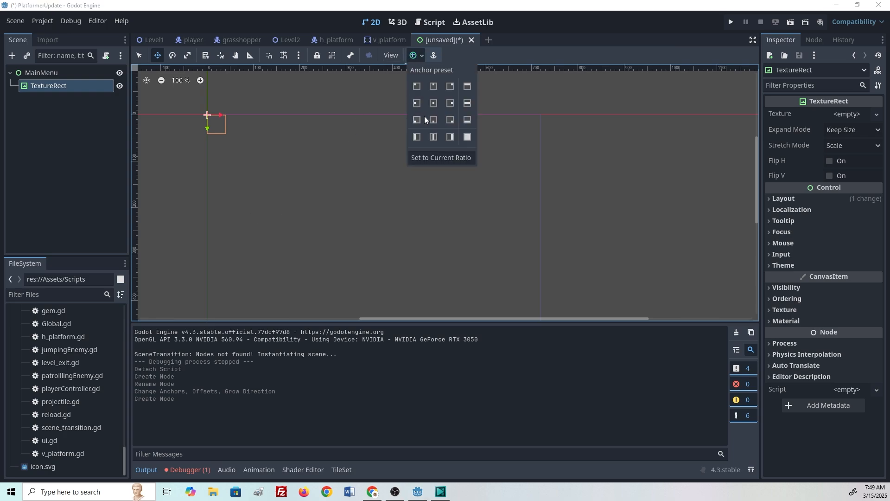
{"action": "left_click", "coordinate": [467, 137]}
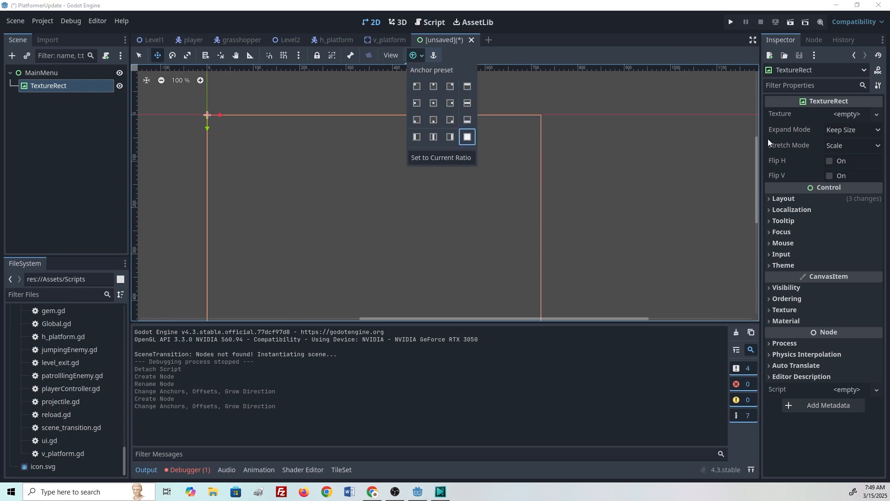
{"action": "left_click", "coordinate": [722, 158]}
{"action": "left_click", "coordinate": [847, 144]}
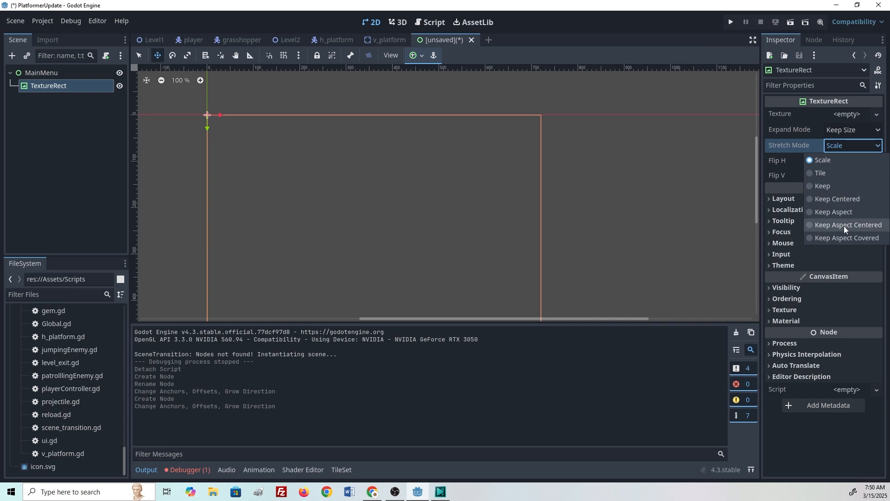
{"action": "left_click", "coordinate": [843, 238]}
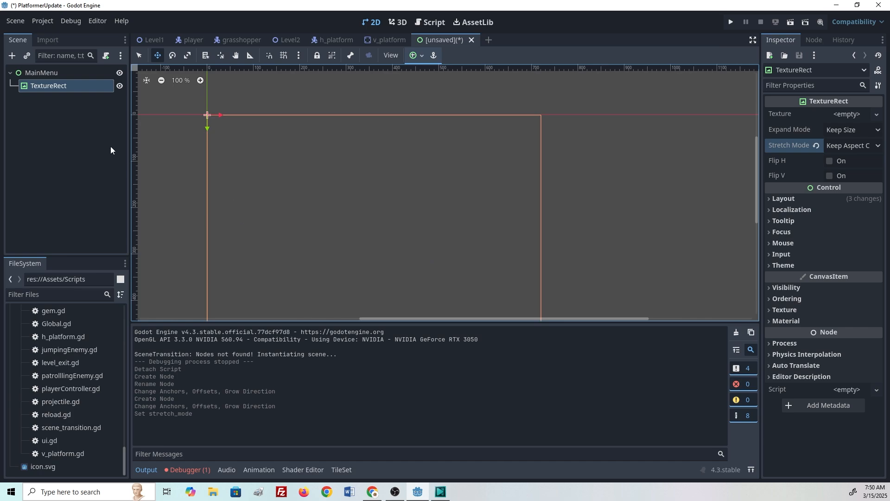
- Assign background.png from the Shadow Forest Layers folder as the TextureRect's texture
{"action": "left_click_drag", "start_coordinate": [124, 446], "coordinate": [122, 366]}
{"action": "mouse_move", "coordinate": [61, 400]}
{"action": "left_mouse_down"}
{"action": "mouse_move", "coordinate": [264, 407]}
{"action": "mouse_move", "coordinate": [837, 116]}
{"action": "mouse_move", "coordinate": [275, 342]}
{"action": "mouse_move", "coordinate": [74, 401]}
{"action": "left_mouse_up"}
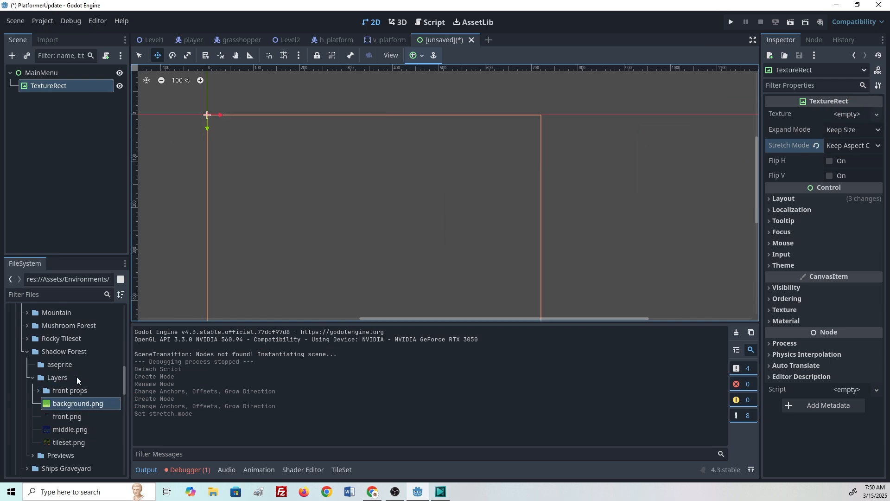
{"action": "left_click", "coordinate": [61, 354]}
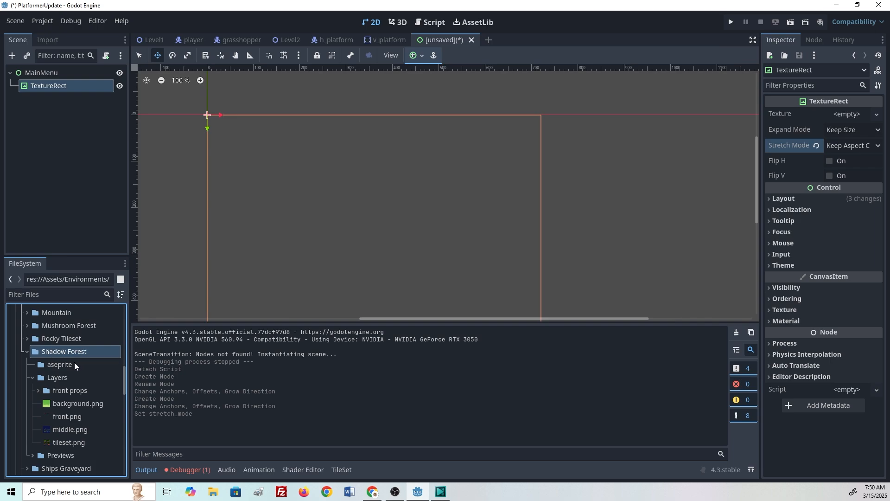
{"action": "scroll", "coordinate": [110, 394], "scroll_direction": "up", "scroll_amount": 5}
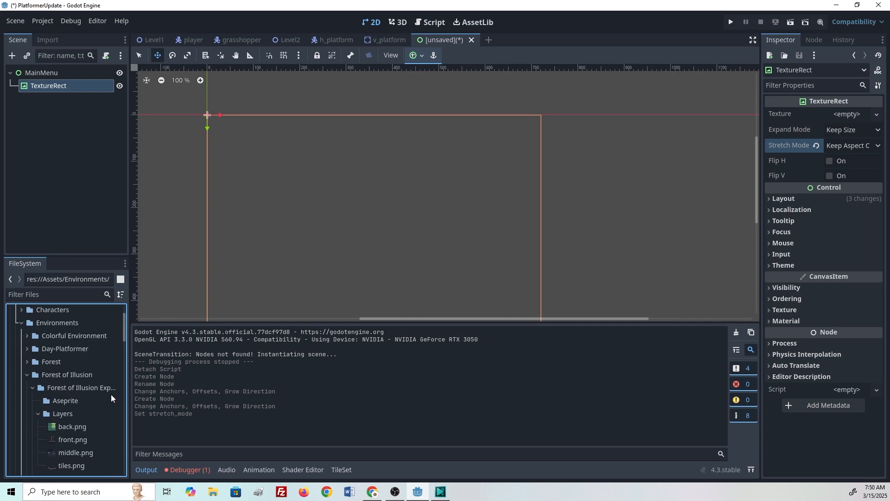
{"action": "scroll", "coordinate": [110, 394], "scroll_direction": "up", "scroll_amount": 2}
{"action": "scroll", "coordinate": [106, 410], "scroll_direction": "down", "scroll_amount": 7}
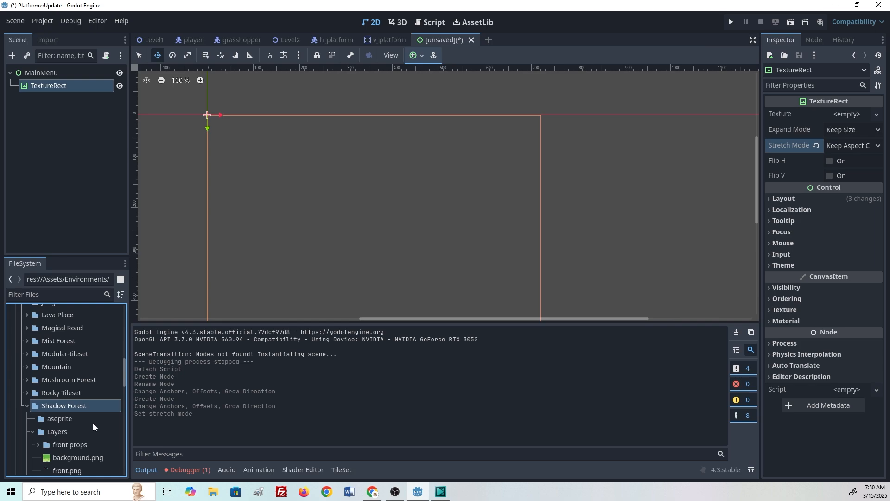
{"action": "scroll", "coordinate": [93, 423], "scroll_direction": "down", "scroll_amount": 3}
{"action": "left_click_drag", "start_coordinate": [65, 395], "coordinate": [846, 120]}
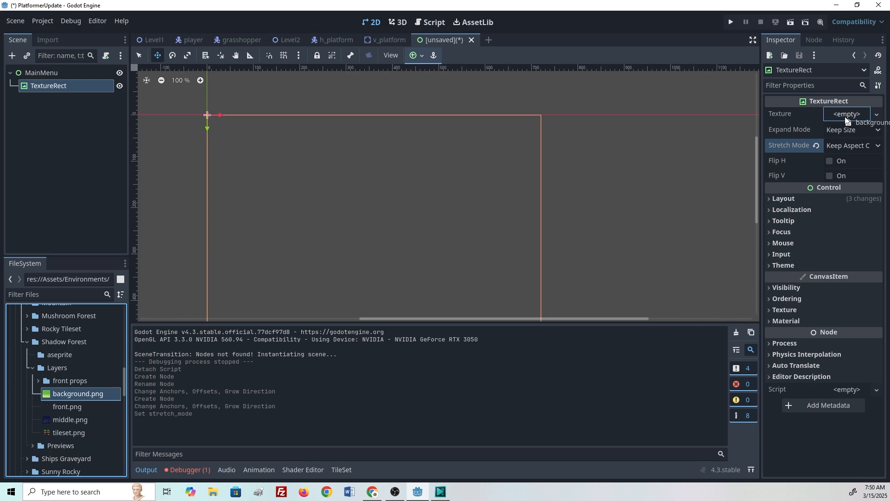
{"action": "left_click_drag", "start_coordinate": [846, 118], "coordinate": [845, 119]}
{"action": "scroll", "coordinate": [565, 243], "scroll_direction": "down", "scroll_amount": 3}
{"action": "middle_click_drag", "start_coordinate": [483, 265], "coordinate": [484, 239]}
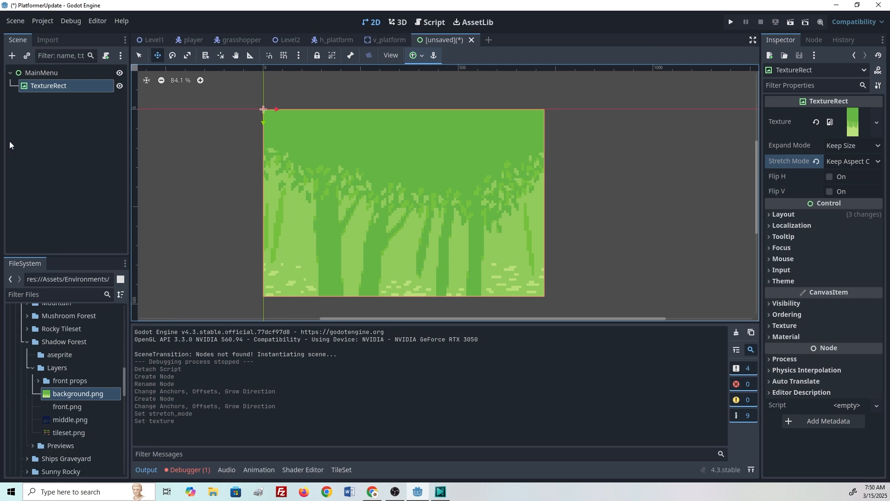
- Duplicate the TextureRect node twice under MainMenu
{"action": "left_click", "coordinate": [60, 136]}
{"action": "left_click", "coordinate": [68, 86]}
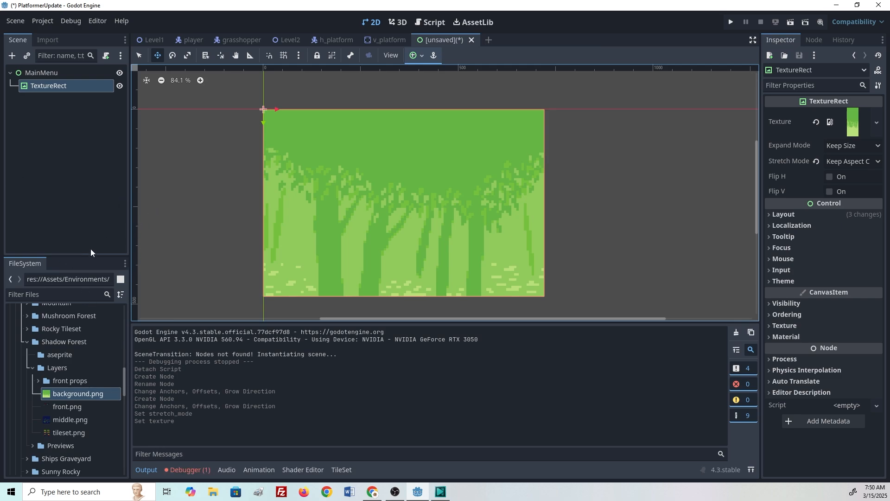
{"action": "left_click", "coordinate": [47, 110]}
{"action": "left_click", "coordinate": [48, 88]}
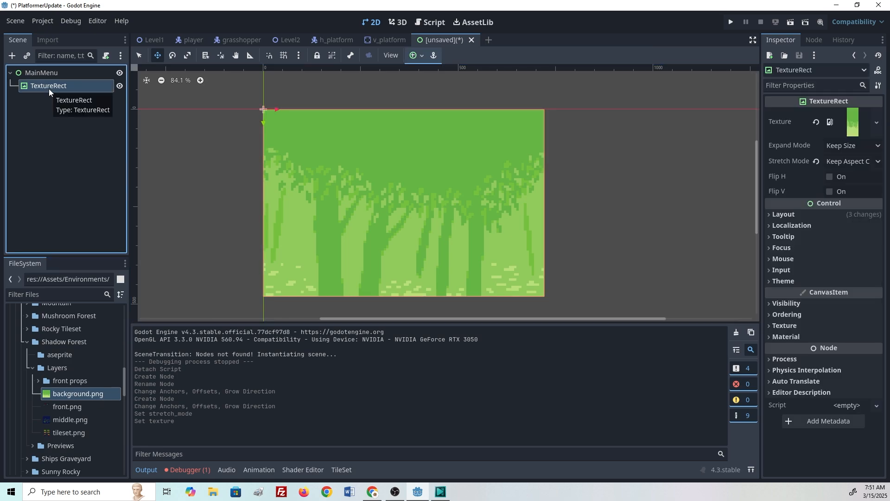
{"action": "key", "text": "ctrl+d"}
{"action": "key", "text": "ctrl+d"}
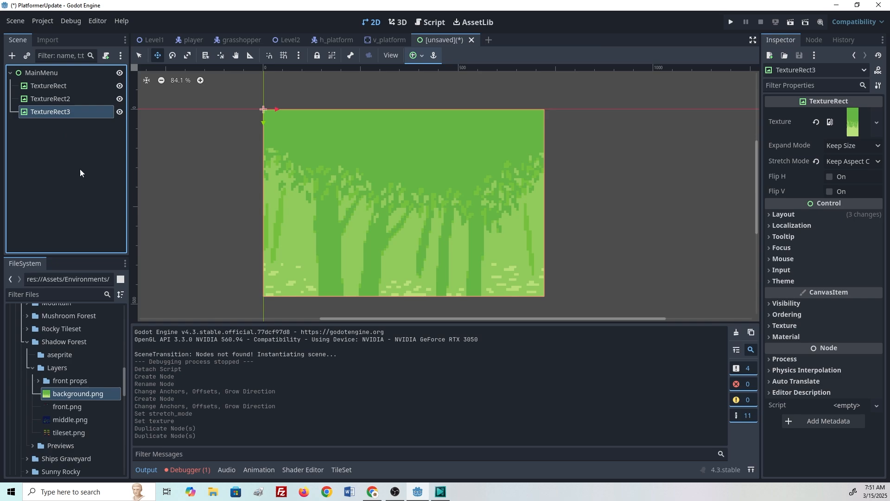
- Rename the first TextureRect node to BGTextureRect
{"action": "double_click", "coordinate": [47, 85]}
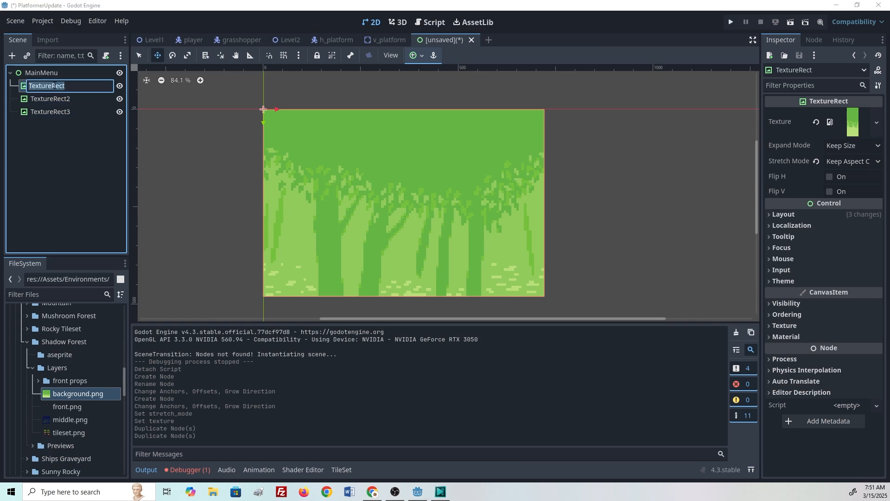
{"action": "key", "text": "Home"}
{"action": "type", "text": "BG"}
{"action": "key", "text": "Return"}
- Rename the TextureRect2 node to MGTextureRect2
{"action": "left_click", "coordinate": [60, 103]}
{"action": "left_click", "coordinate": [53, 99]}
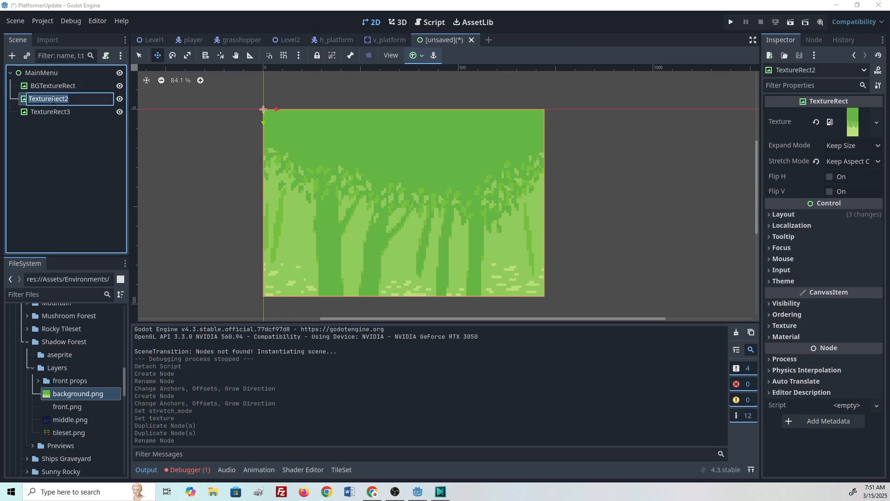
{"action": "key", "text": "Home"}
{"action": "type", "text": "MG"}
{"action": "key", "text": "Return"}
- Try middle.png from the Shadow Forest Layers folder as MGTextureRect2's texture, toggling BGTextureRect's visibility off and on to check it
{"action": "left_click_drag", "start_coordinate": [63, 420], "coordinate": [852, 122]}
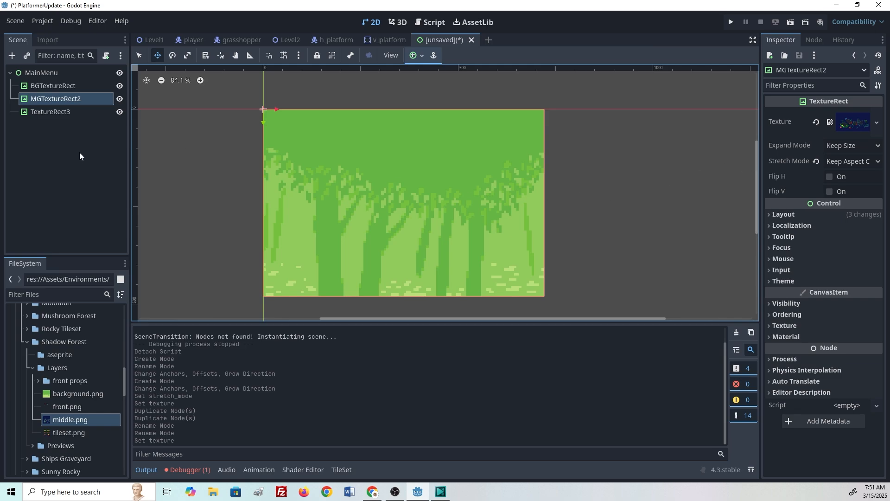
{"action": "left_click", "coordinate": [60, 126]}
{"action": "left_click", "coordinate": [51, 112]}
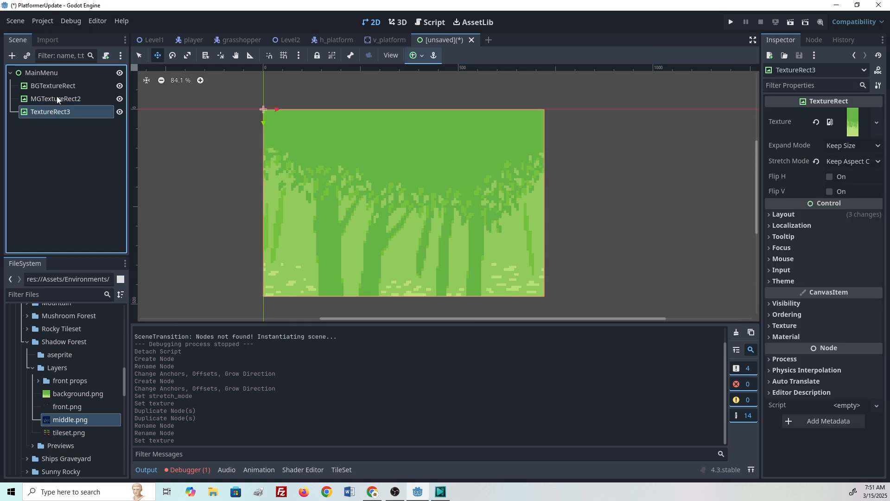
{"action": "left_click", "coordinate": [56, 98]}
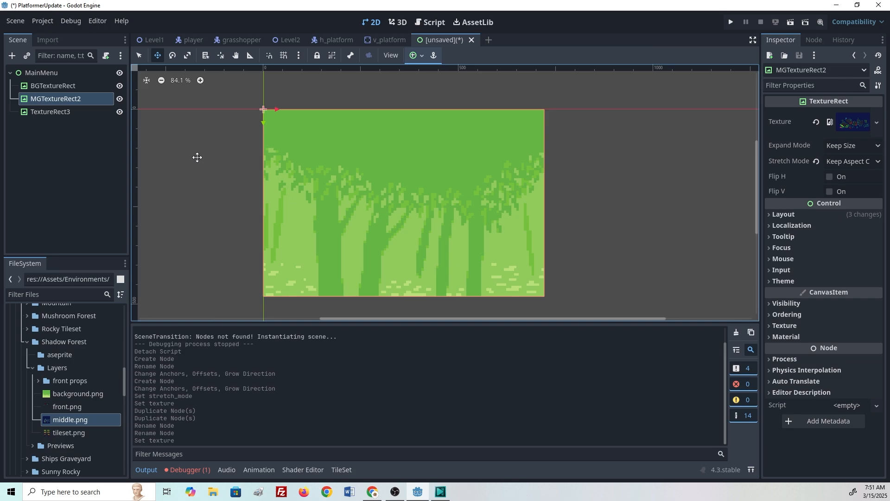
{"action": "left_click", "coordinate": [120, 86]}
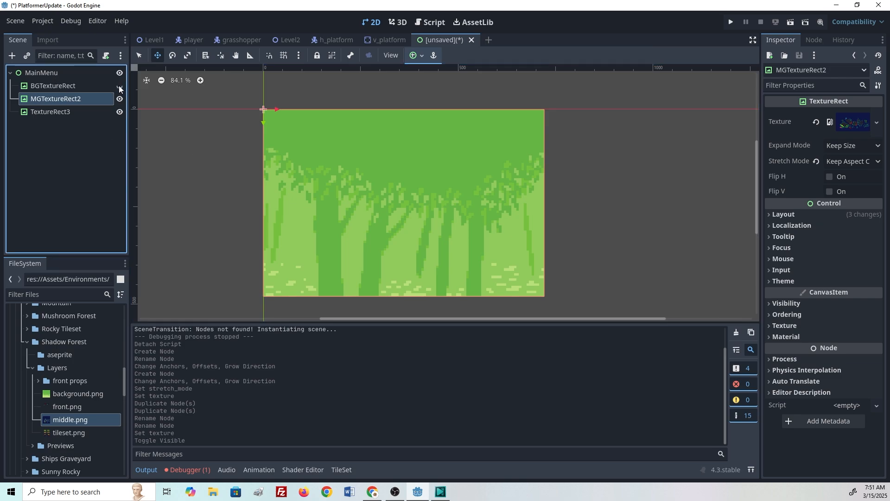
{"action": "left_click", "coordinate": [119, 86]}
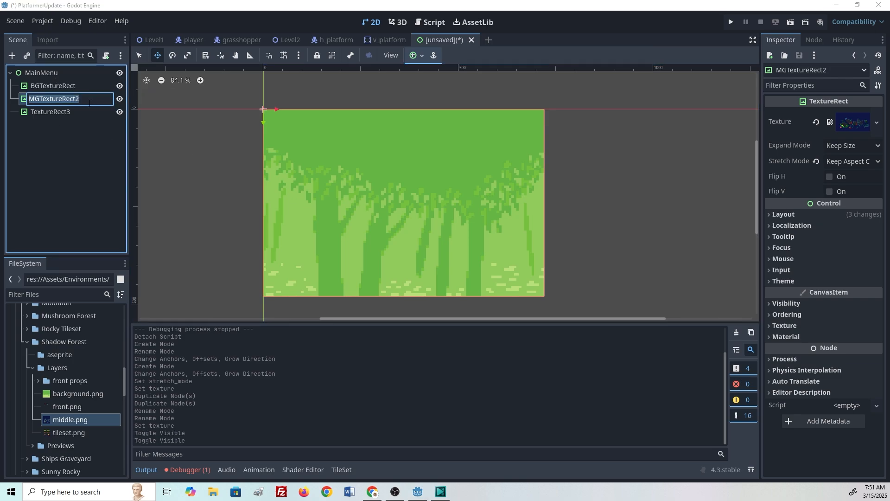
- Clear MGTextureRect2's texture and reassign middle.png to it, hiding TextureRect3 and toggling BGTextureRect's visibility to check the layer
{"action": "left_click", "coordinate": [816, 122]}
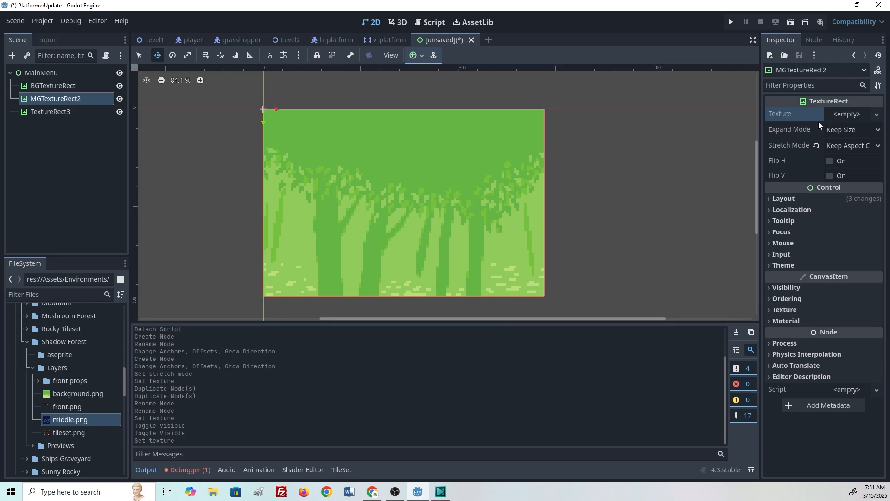
{"action": "left_click", "coordinate": [120, 86]}
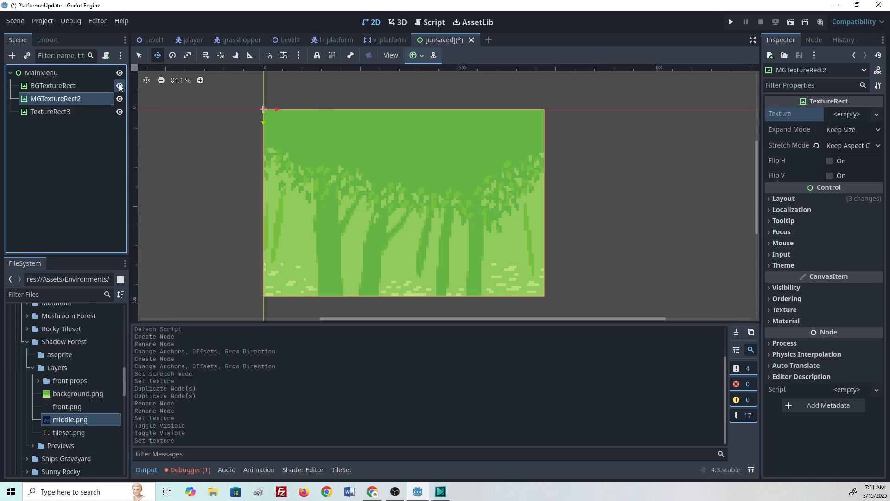
{"action": "left_click", "coordinate": [119, 111]}
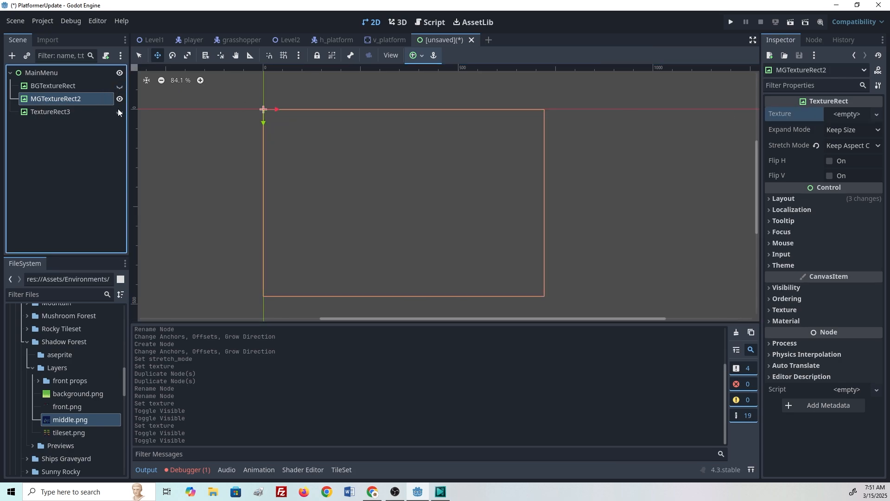
{"action": "left_click", "coordinate": [120, 86]}
{"action": "left_click", "coordinate": [119, 87]}
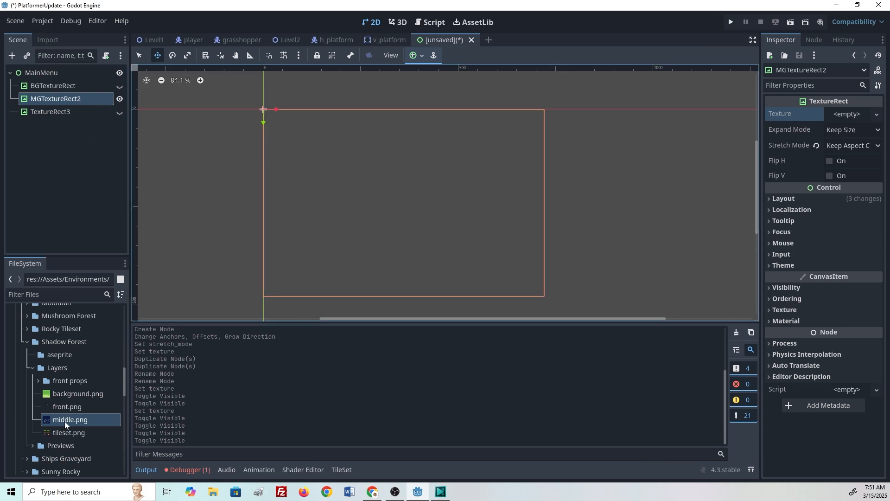
{"action": "left_click_drag", "start_coordinate": [65, 421], "coordinate": [846, 120]}
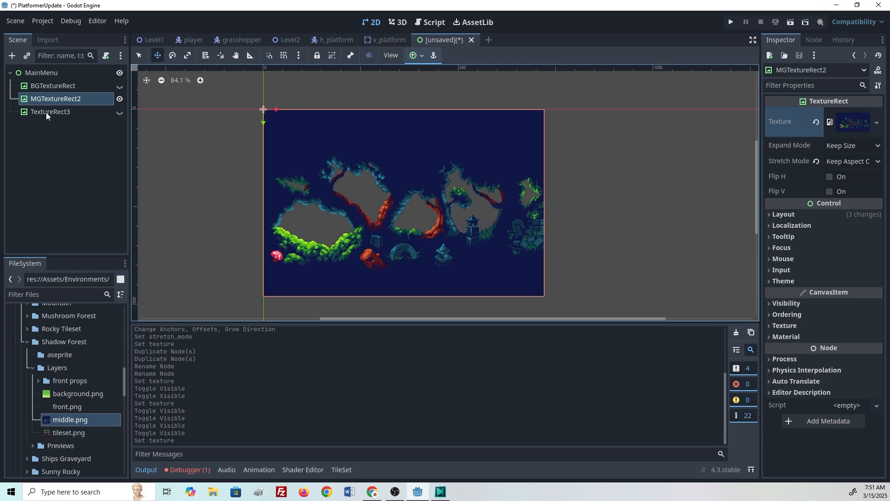
{"action": "left_click", "coordinate": [119, 85]}
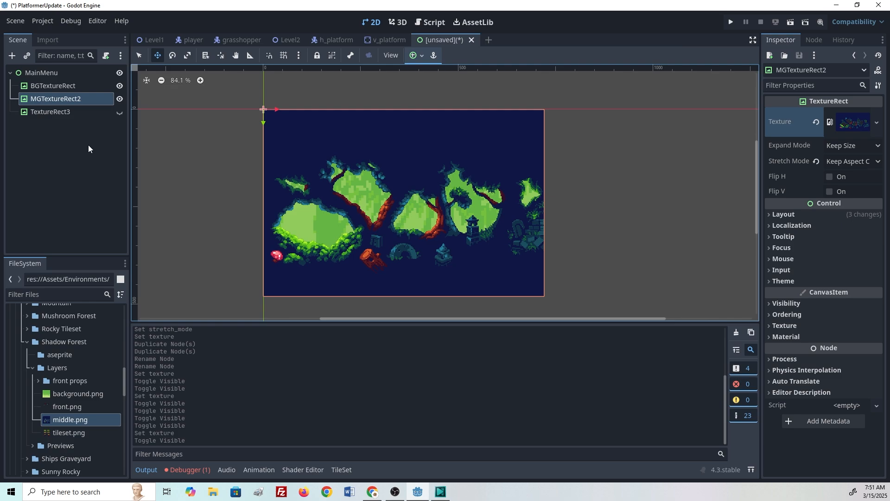
- Clear TextureRect3's texture and rename the node to FGTextureRect3
{"action": "left_click", "coordinate": [70, 111]}
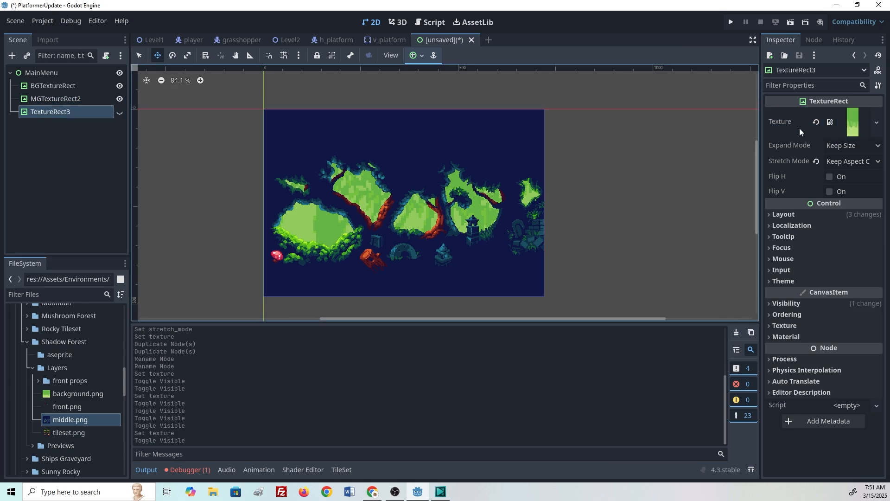
{"action": "left_click", "coordinate": [815, 122]}
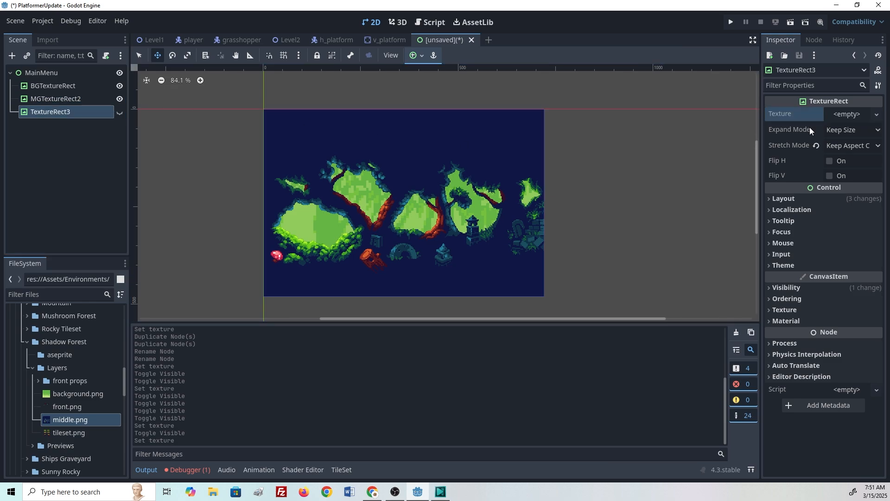
{"action": "left_click", "coordinate": [32, 112]}
{"action": "left_click", "coordinate": [32, 112]}
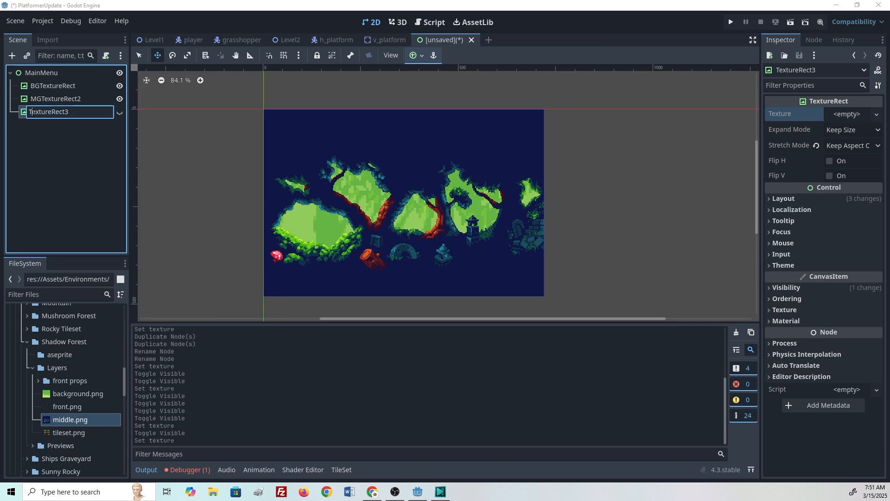
{"action": "type", "text": "FG"}
{"action": "key", "text": "Return"}
- Set front.png from the Shadow Forest Layers folder as FGTextureRect3's texture and make the node visible
{"action": "left_click_drag", "start_coordinate": [48, 407], "coordinate": [842, 121]}
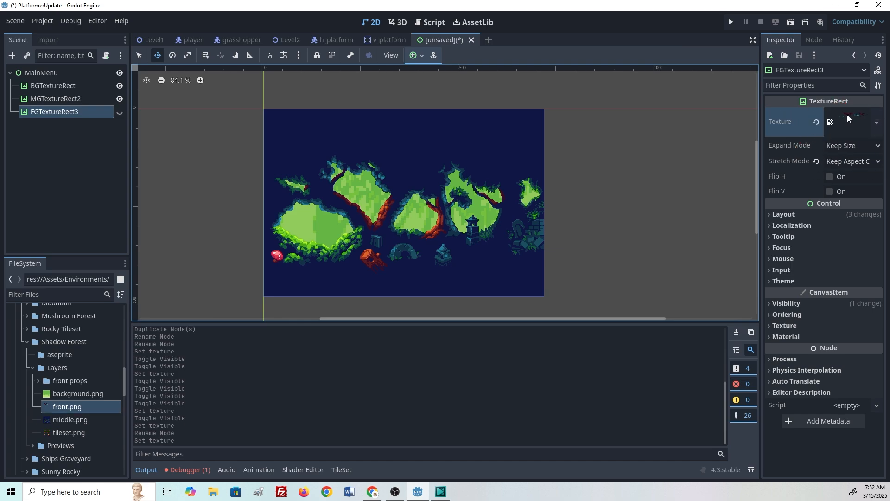
{"action": "left_click", "coordinate": [119, 113]}
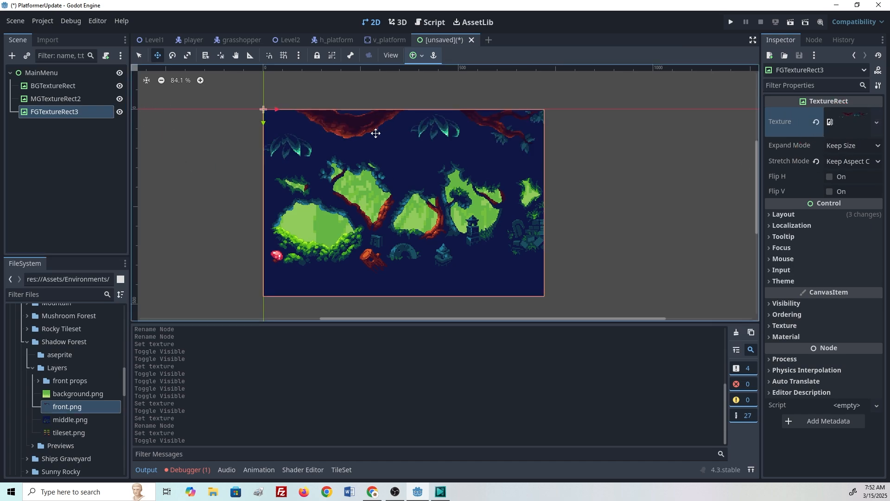
- Try moving FGTextureRect3 down to (0, 59), undo the move and clear the node selection
{"action": "left_click_drag", "start_coordinate": [264, 123], "coordinate": [266, 146]}
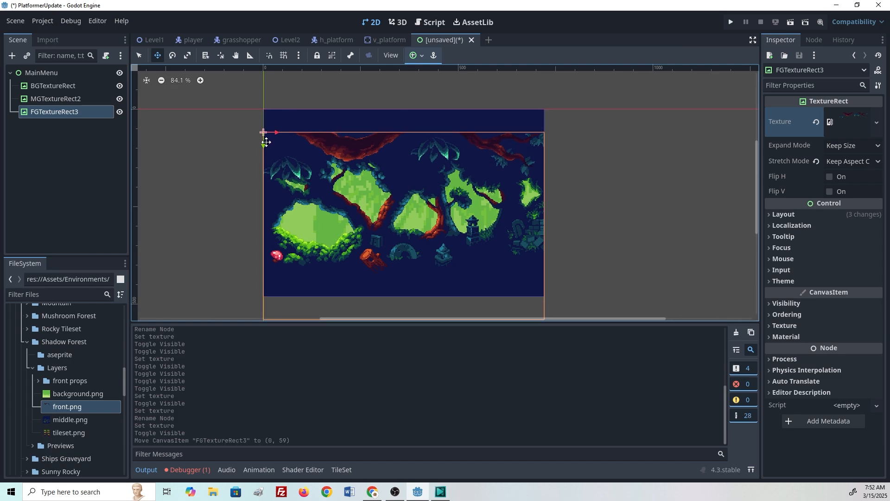
{"action": "key", "text": "ctrl+z"}
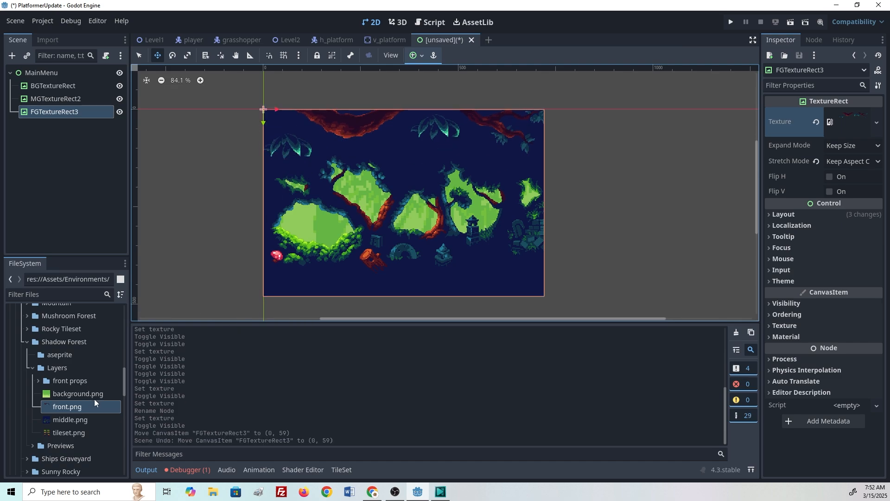
{"action": "left_click", "coordinate": [50, 165]}
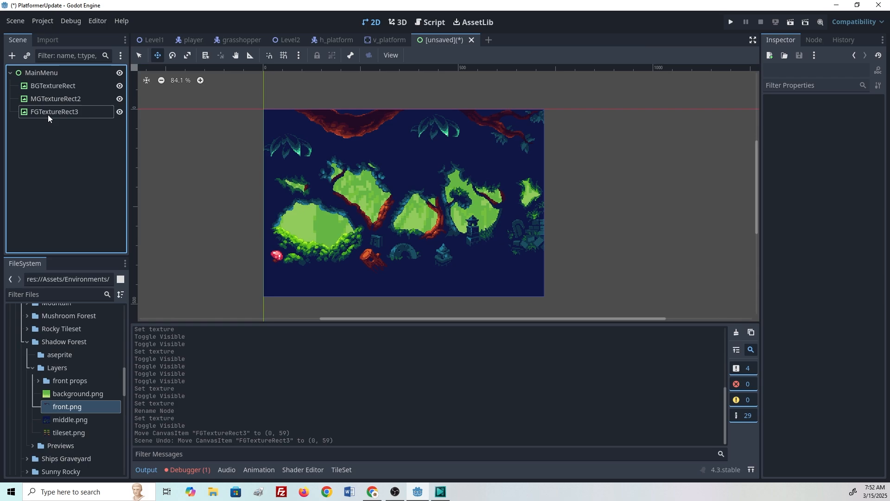
{"action": "left_click", "coordinate": [46, 87]}
{"action": "left_click", "coordinate": [39, 158]}
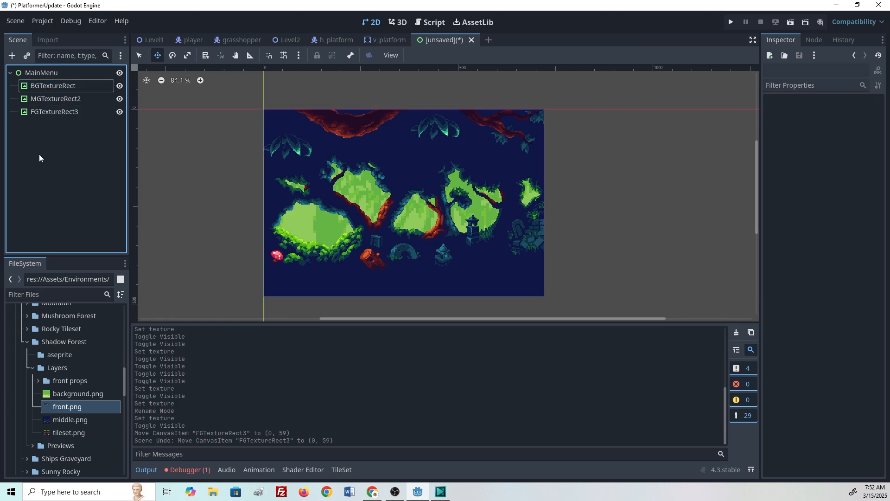
- Add a plain Node as a child of MainMenu and name it Textures
{"action": "left_click", "coordinate": [46, 75]}
{"action": "right_click", "coordinate": [45, 76]}
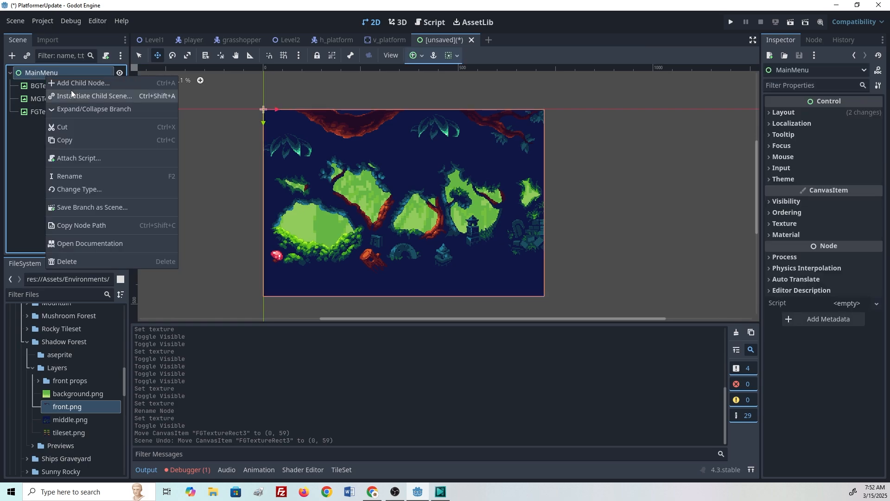
{"action": "left_click", "coordinate": [86, 86]}
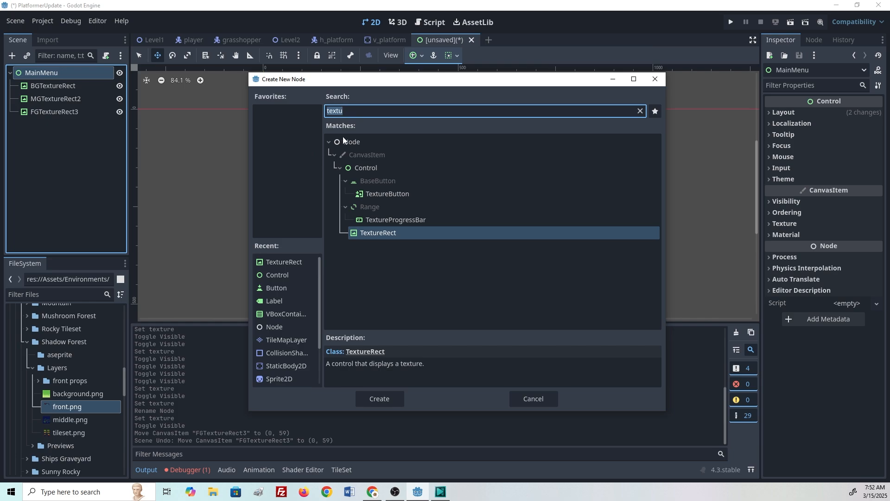
{"action": "double_click", "coordinate": [372, 141]}
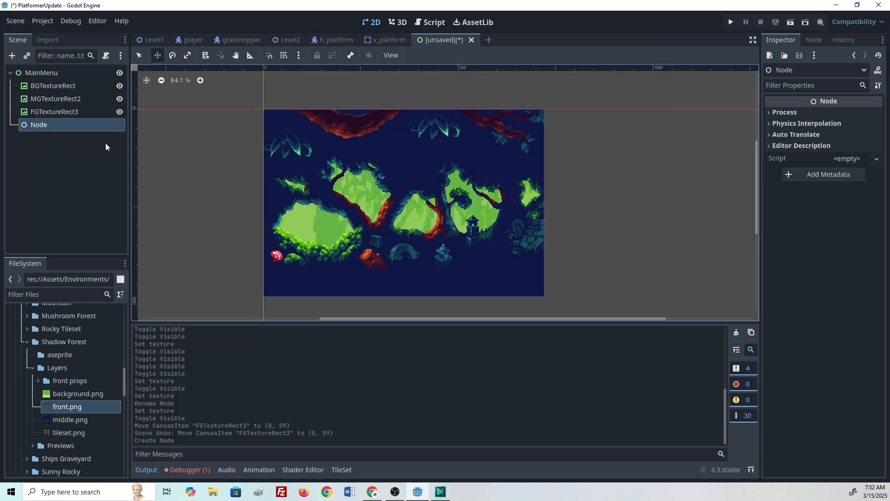
{"action": "left_click", "coordinate": [45, 126]}
{"action": "type", "text": "Textures"}
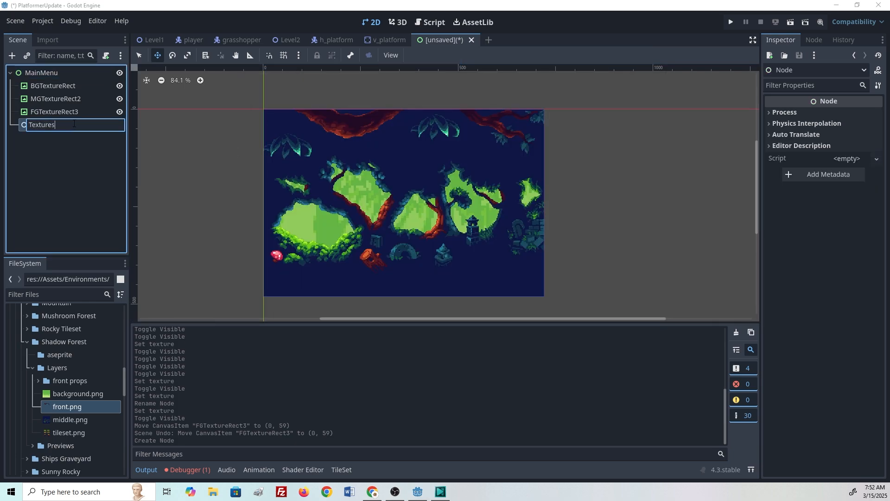
{"action": "key", "text": "Return"}
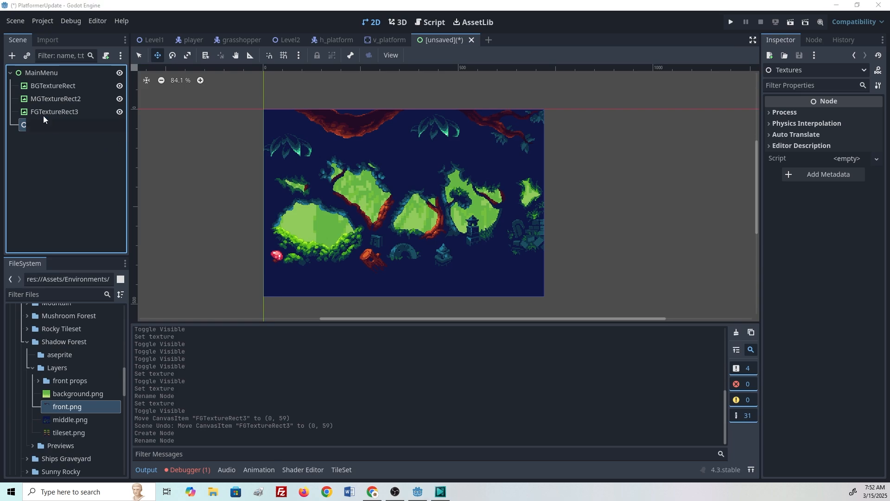
- Reparent BGTextureRect, MGTextureRect2 and FGTextureRect3 under the Textures node
{"action": "left_click", "coordinate": [51, 86]}
{"action": "left_click", "coordinate": [51, 109], "text": "shift"}
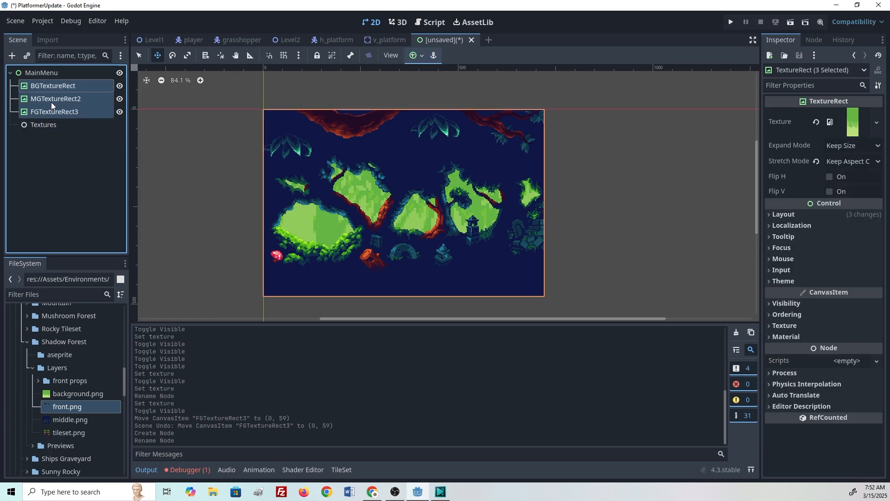
{"action": "left_click_drag", "start_coordinate": [51, 102], "coordinate": [55, 124]}
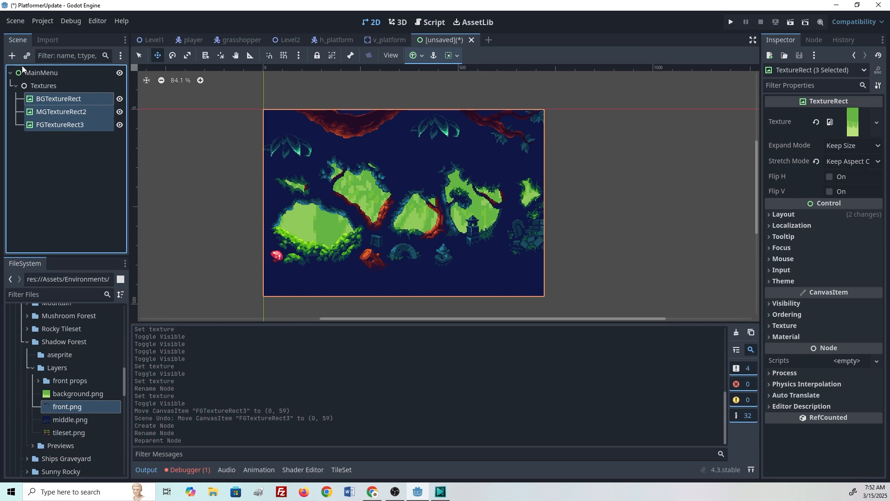
- Save the scene as main_menu.tscn in res://Assets/Scenes and run it to preview the layered background, closing the game window each time
{"action": "left_click", "coordinate": [791, 23]}
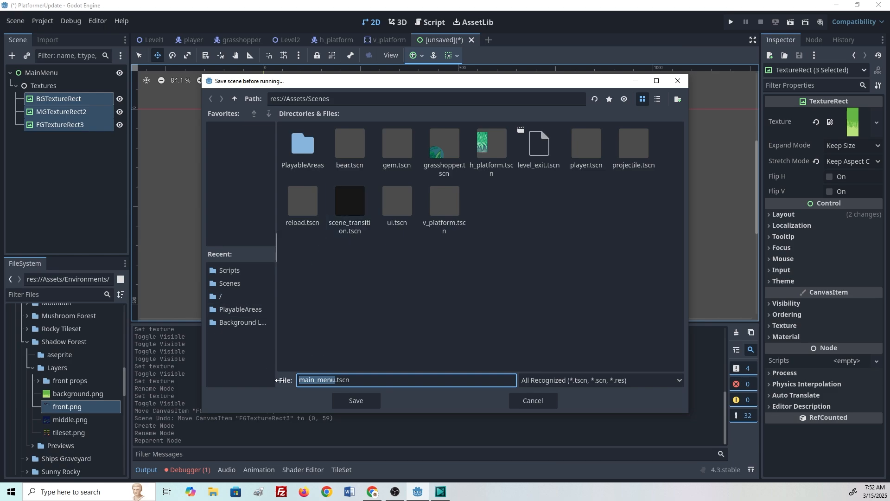
{"action": "left_click", "coordinate": [344, 402]}
{"action": "left_click", "coordinate": [790, 22]}
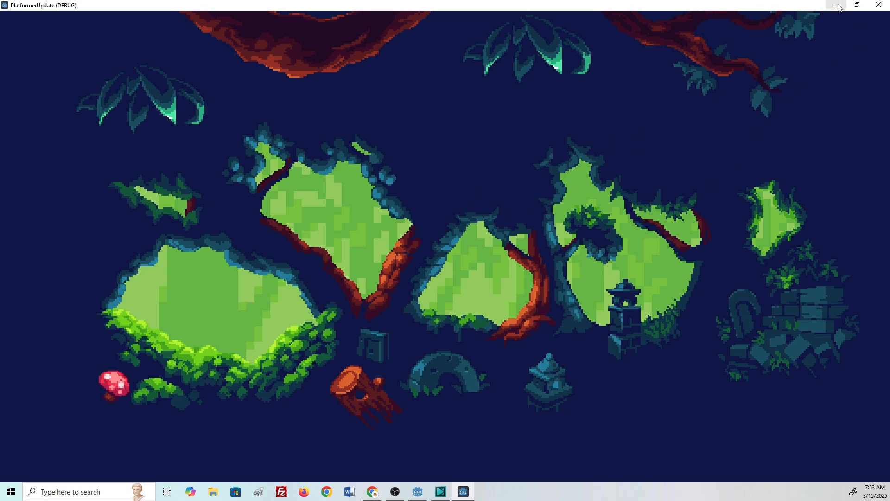
{"action": "left_click", "coordinate": [879, 5]}
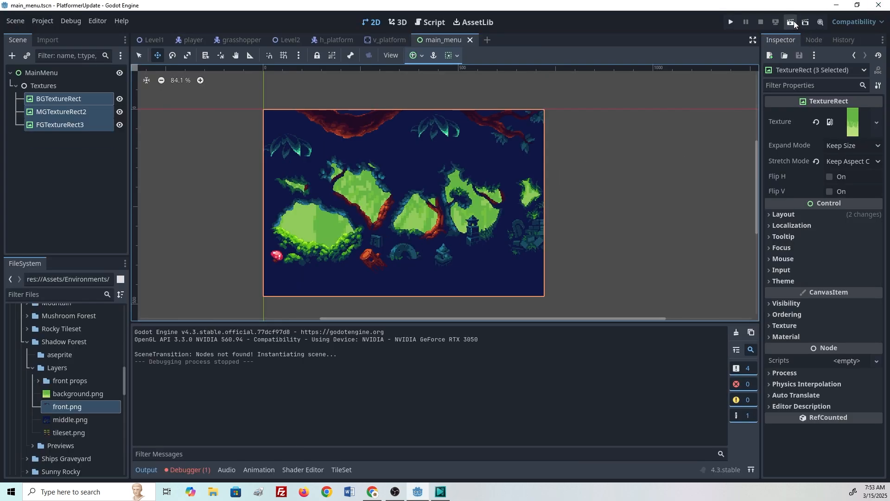
{"action": "key", "text": "F5"}
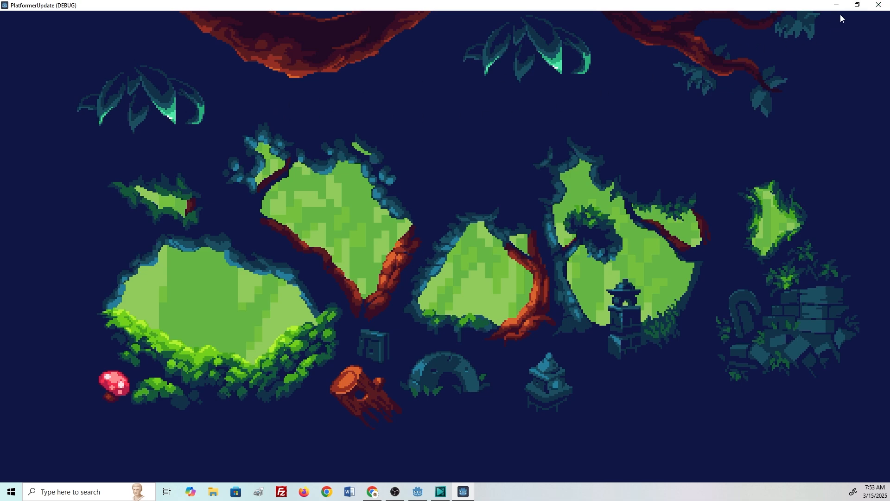
{"action": "left_click", "coordinate": [879, 4]}
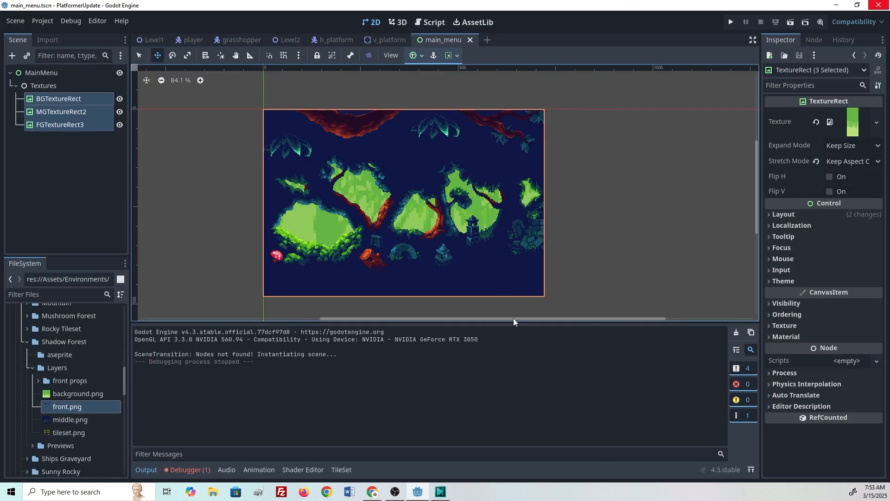
{"action": "left_click", "coordinate": [35, 192]}
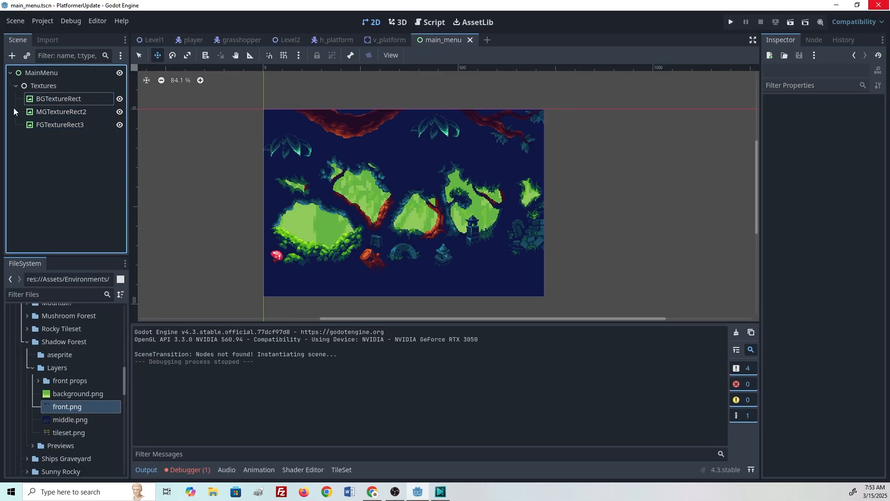
{"action": "left_click", "coordinate": [15, 84]}
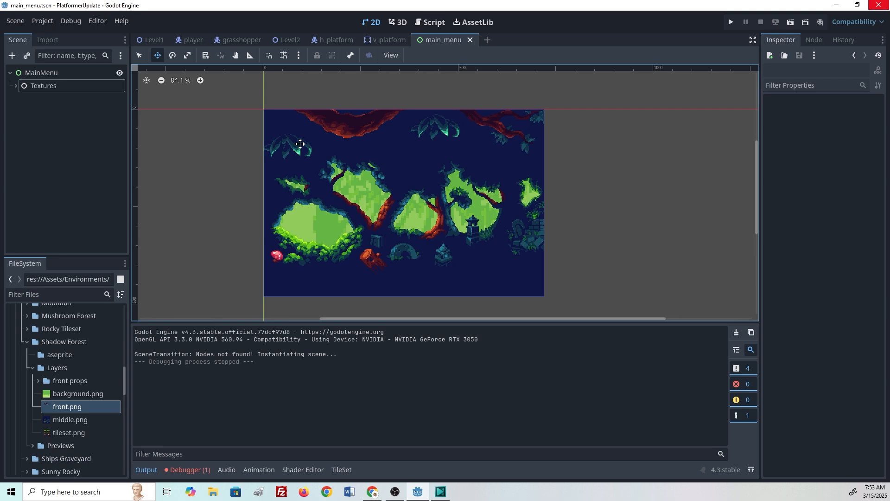
{"action": "left_click", "coordinate": [15, 86]}
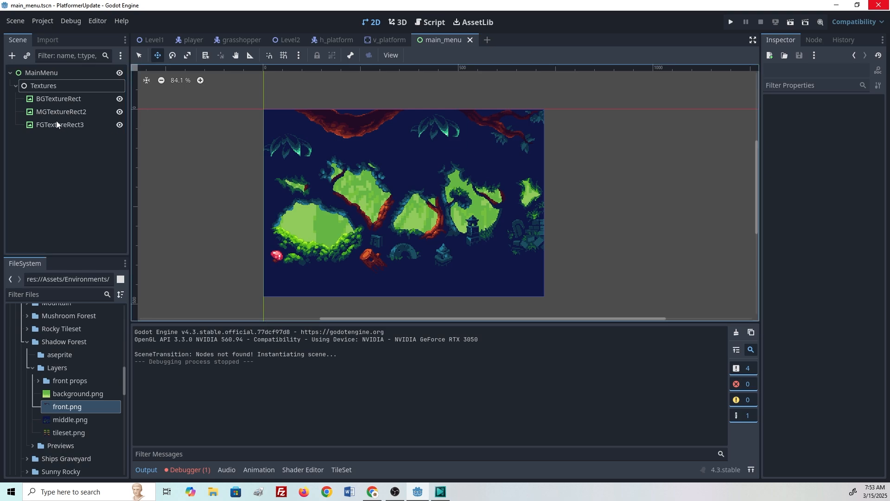
- Change the type of the BGTextureRect node to ColorRect
{"action": "left_click", "coordinate": [67, 100]}
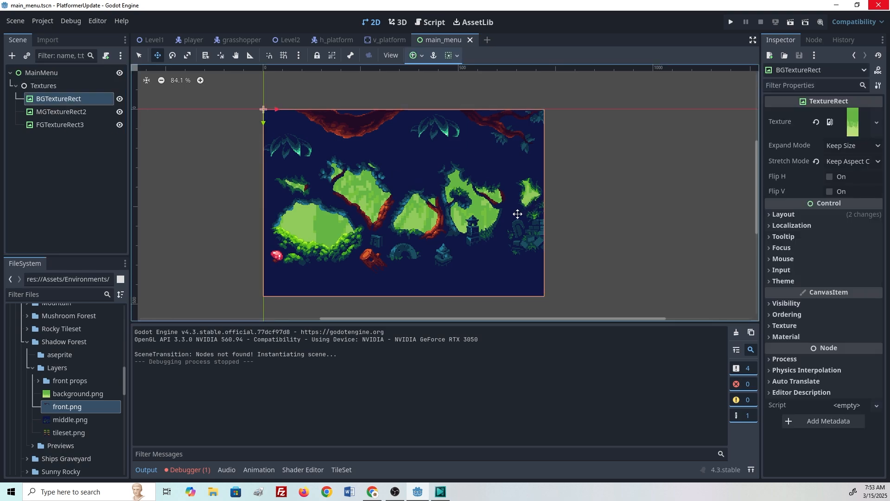
{"action": "right_click", "coordinate": [40, 86]}
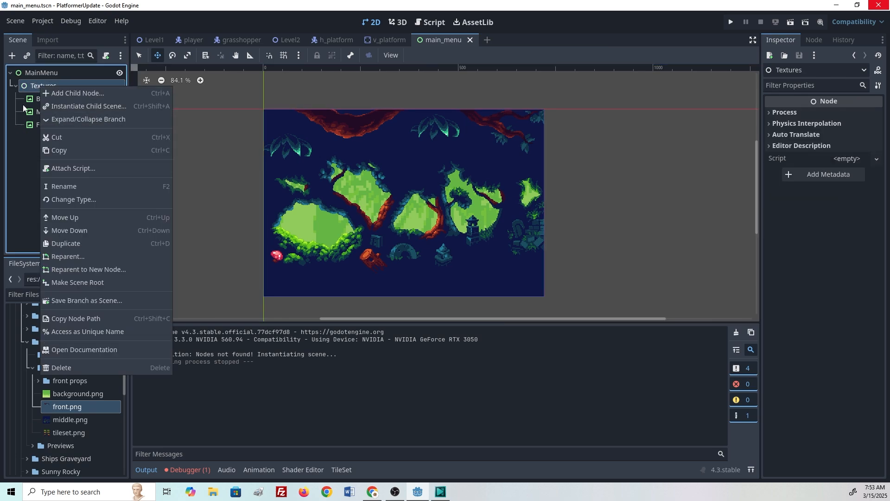
{"action": "left_click", "coordinate": [36, 101]}
{"action": "right_click", "coordinate": [46, 99]}
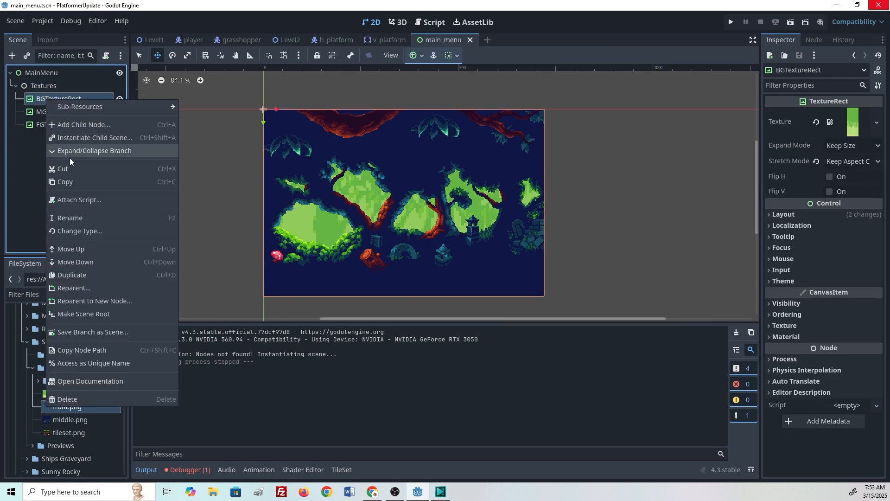
{"action": "left_click", "coordinate": [79, 234]}
{"action": "type", "text": "color"}
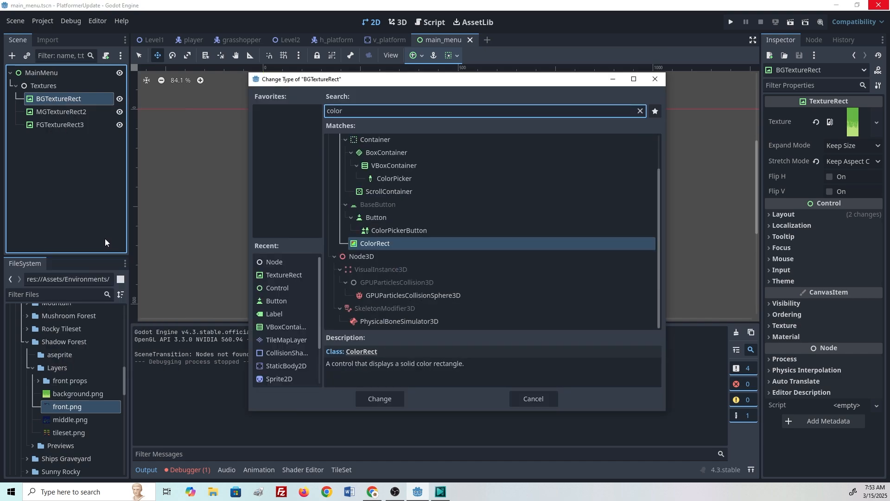
{"action": "key", "text": "Return"}
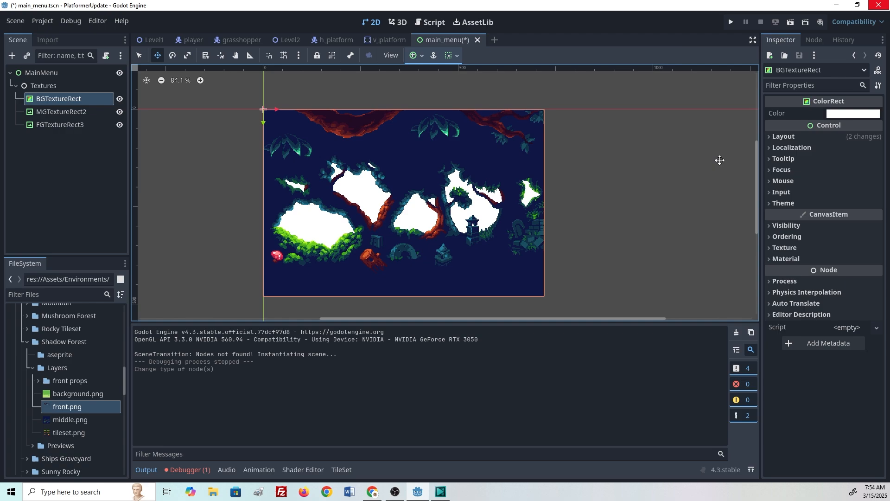
- Set the BGTextureRect colour to a dark green of about hex 1c371f
{"action": "left_click", "coordinate": [840, 115]}
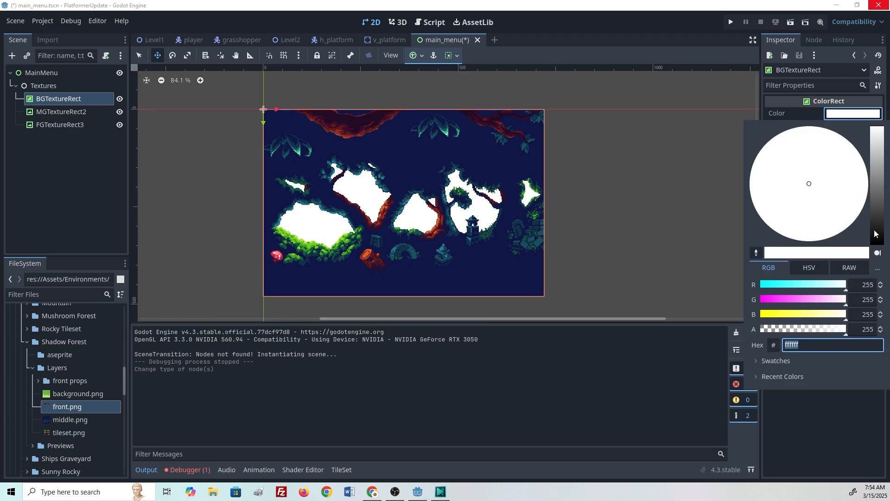
{"action": "type", "text": "000000"}
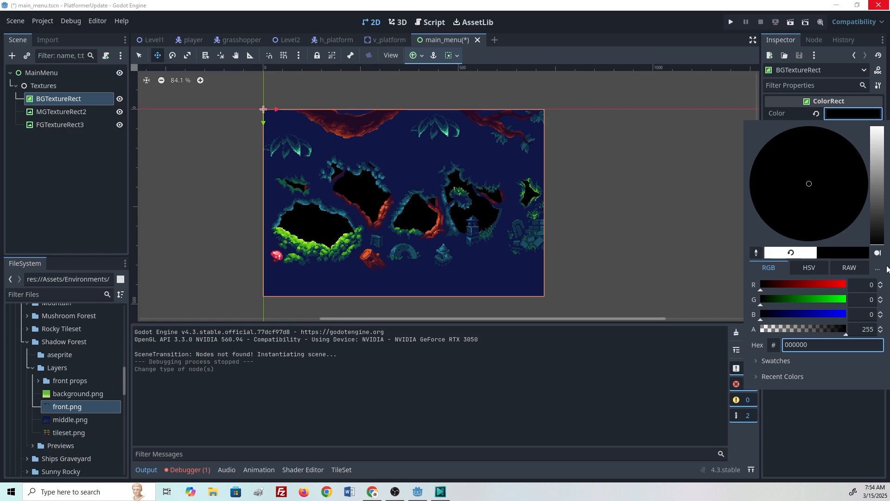
{"action": "left_click_drag", "start_coordinate": [877, 239], "coordinate": [878, 220]}
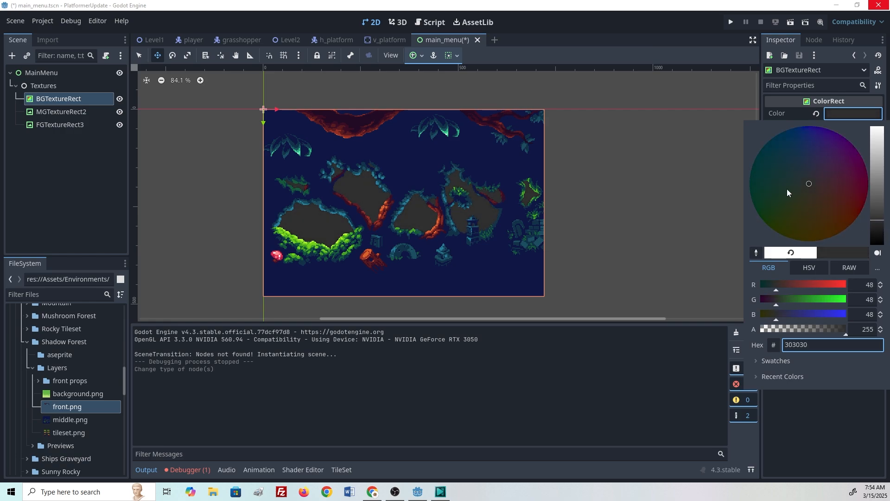
{"action": "mouse_move", "coordinate": [808, 184]}
{"action": "left_mouse_down"}
{"action": "mouse_move", "coordinate": [778, 193]}
{"action": "mouse_move", "coordinate": [779, 207]}
{"action": "left_mouse_up"}
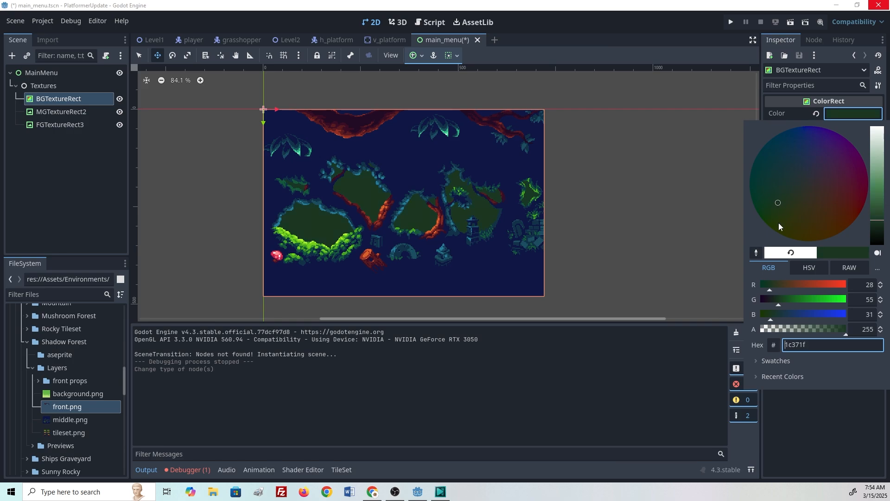
{"action": "left_click", "coordinate": [702, 186]}
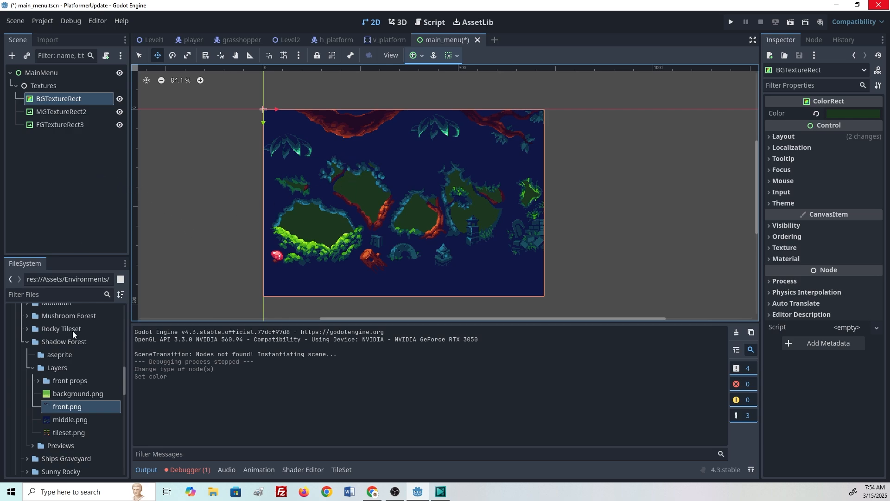
- Collapse the Textures branch and add a VBoxContainer as a child of MainMenu
{"action": "left_click", "coordinate": [50, 138]}
{"action": "left_click", "coordinate": [18, 84]}
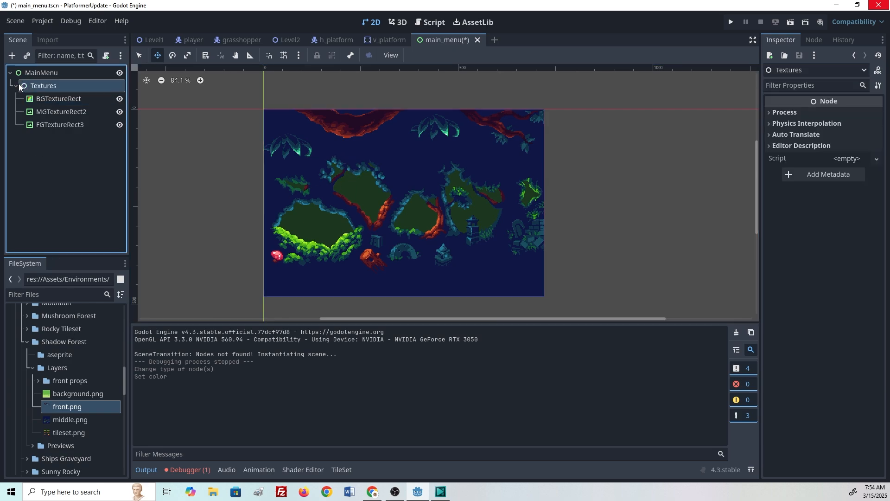
{"action": "left_click", "coordinate": [15, 86]}
{"action": "left_click", "coordinate": [37, 75]}
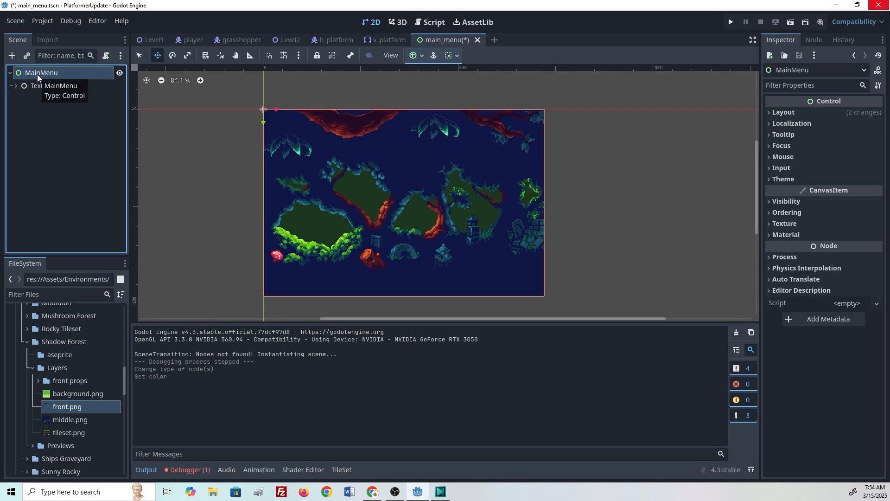
{"action": "right_click", "coordinate": [38, 74]}
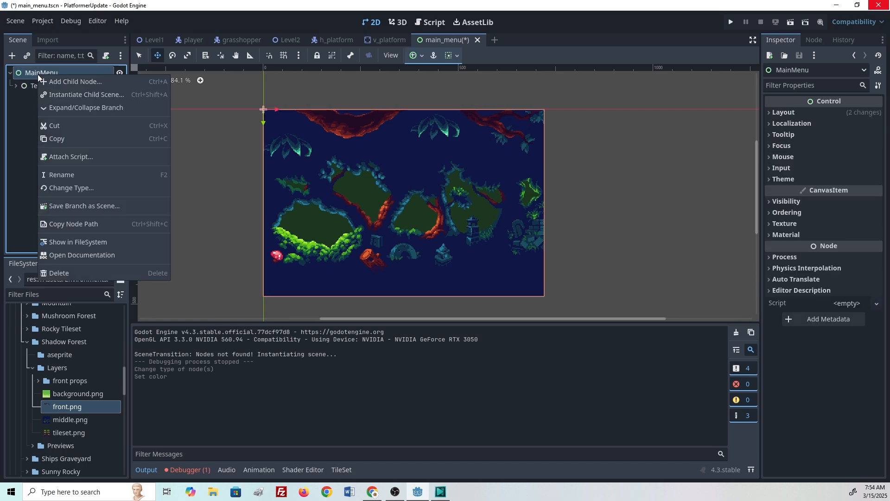
{"action": "left_click", "coordinate": [81, 87]}
{"action": "type", "text": "vbox"}
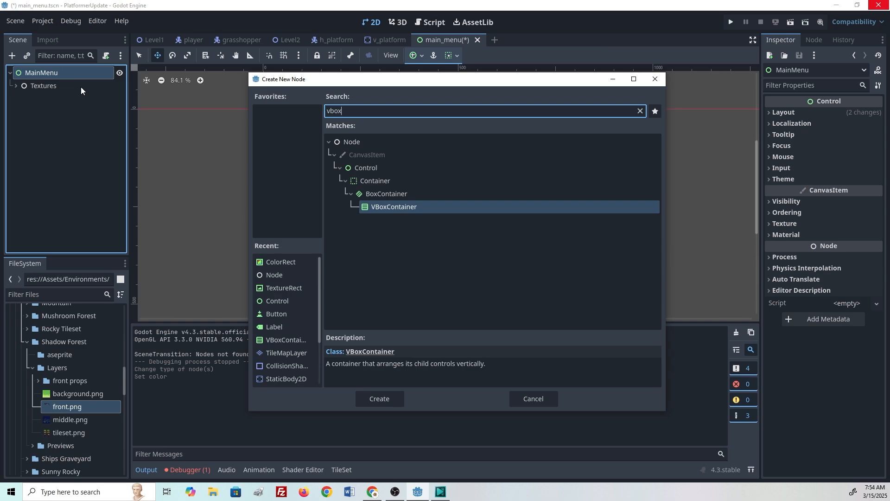
{"action": "key", "text": "Return"}
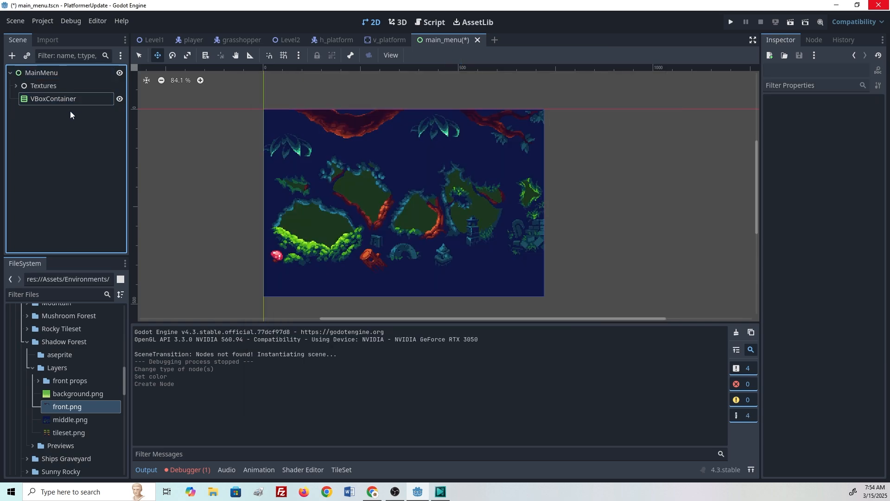
- Anchor the VBoxContainer to the centre of the menu and duplicate it
{"action": "left_click", "coordinate": [62, 100]}
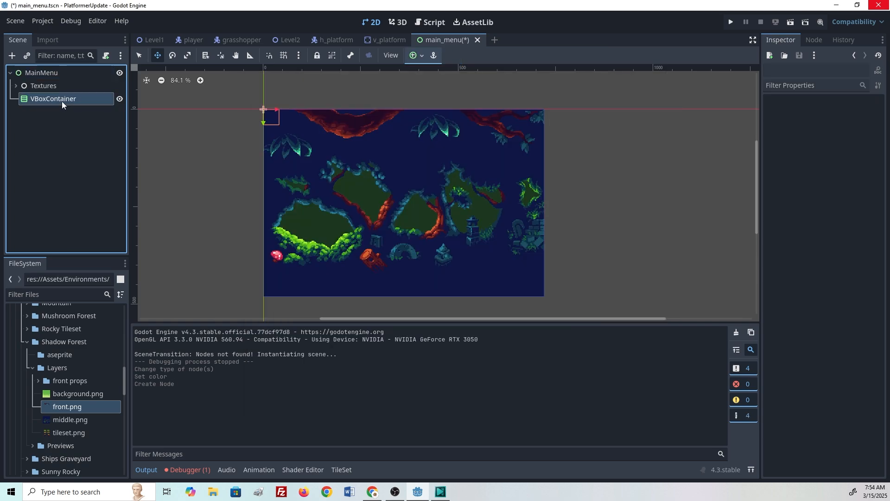
{"action": "left_click", "coordinate": [413, 55]}
{"action": "left_click", "coordinate": [434, 102]}
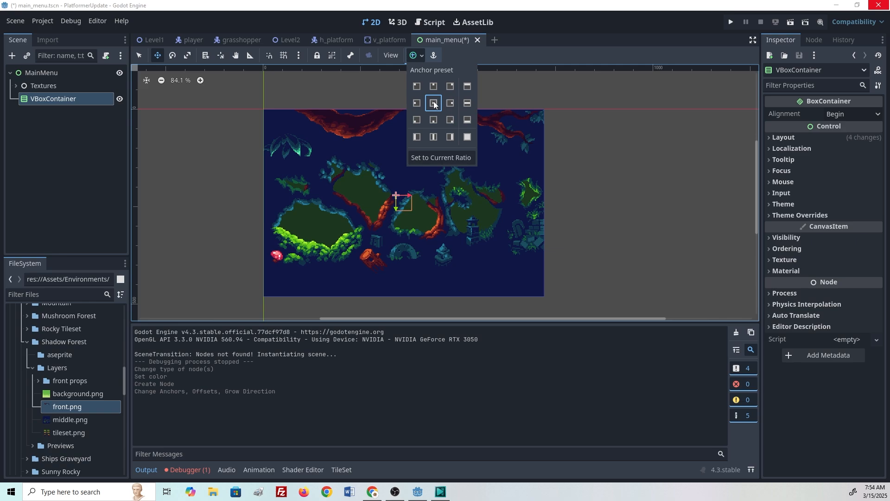
{"action": "left_click", "coordinate": [54, 117]}
{"action": "left_click", "coordinate": [66, 101]}
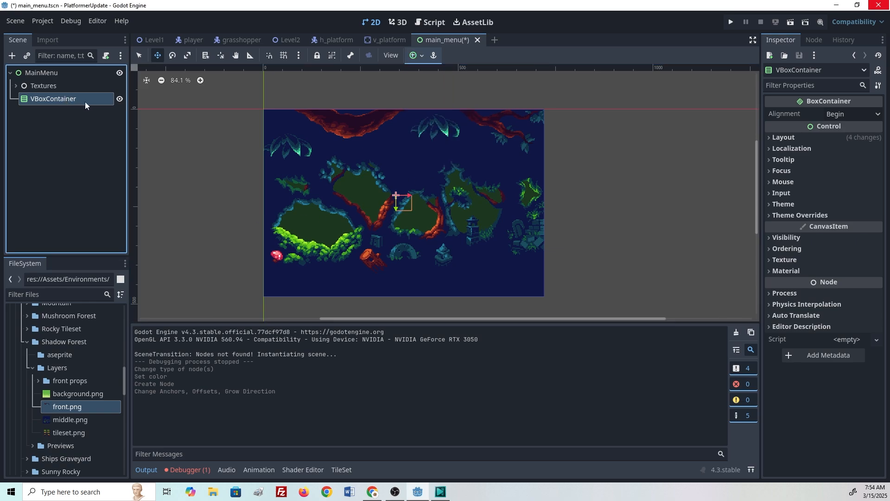
{"action": "key", "text": "ctrl+d"}
- Add a Label as a child of the first VBoxContainer and name it TitleLabel
{"action": "left_click", "coordinate": [56, 99]}
{"action": "right_click", "coordinate": [52, 101]}
{"action": "left_click", "coordinate": [57, 102]}
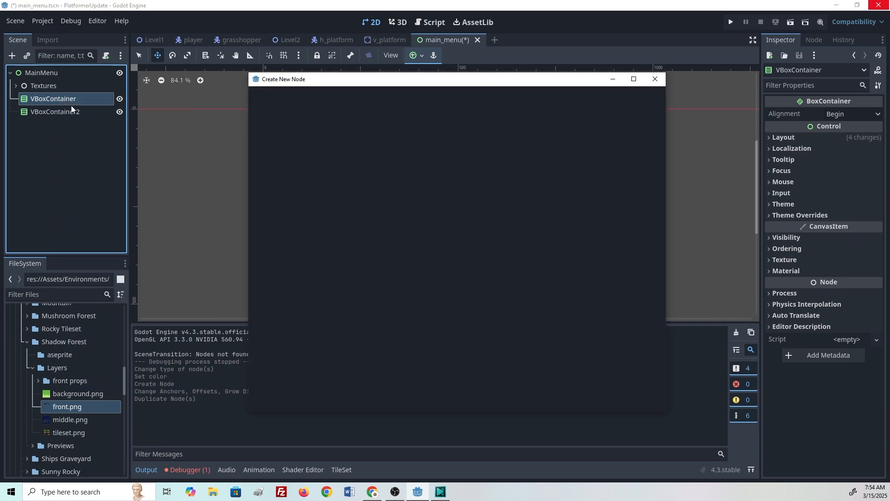
{"action": "type", "text": "label"}
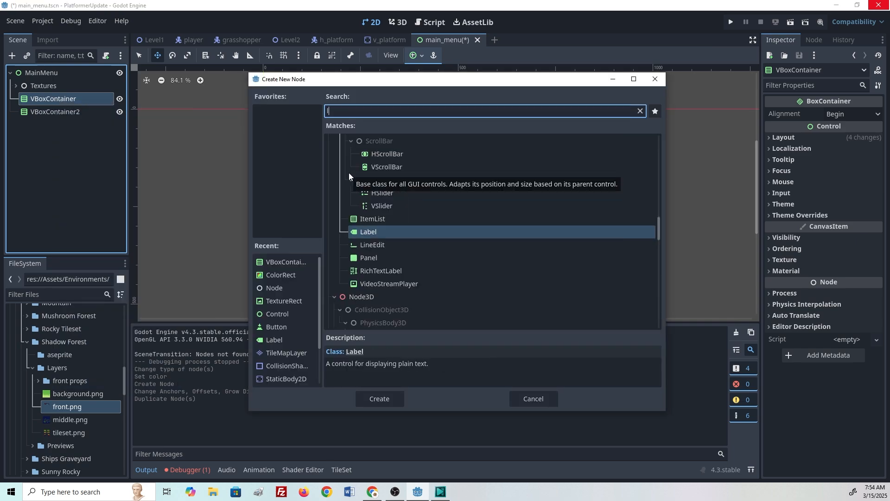
{"action": "key", "text": "Escape"}
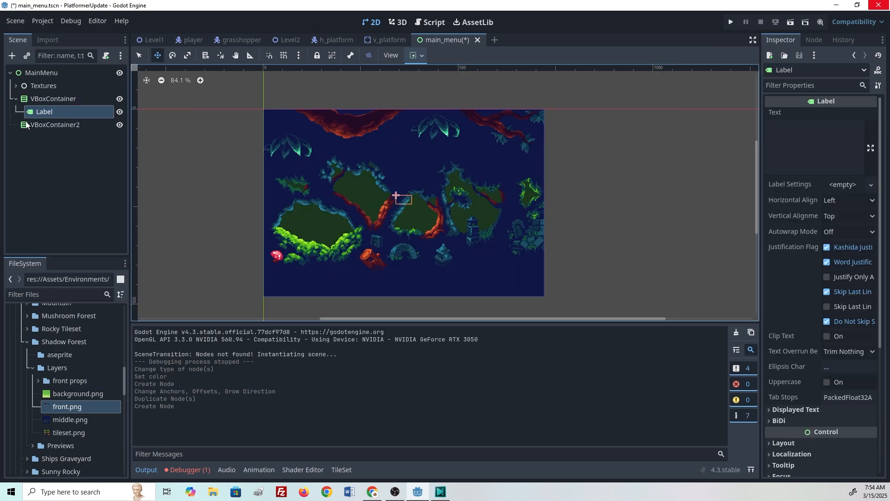
{"action": "double_click", "coordinate": [55, 111]}
{"action": "type", "text": "TitleLabel"}
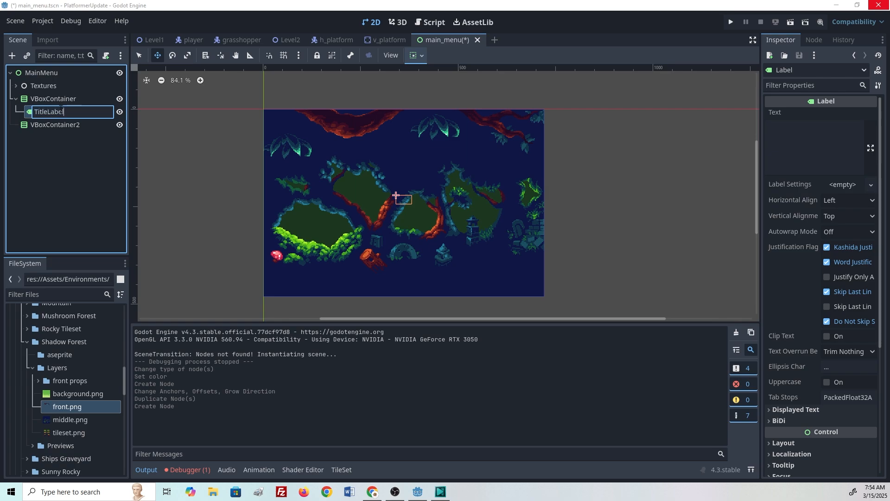
{"action": "key", "text": "Return"}
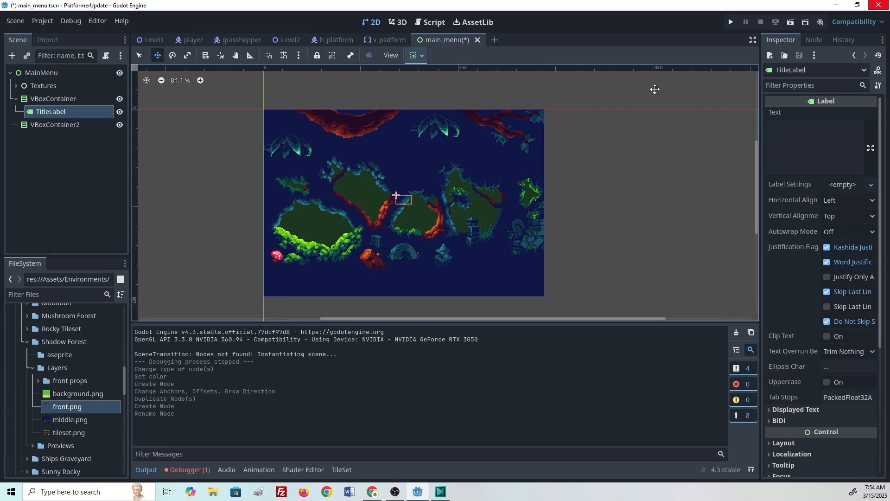
- Set the TitleLabel's text to "My Awesome Game"
{"action": "left_click", "coordinate": [785, 145]}
{"action": "type", "text": "M"}
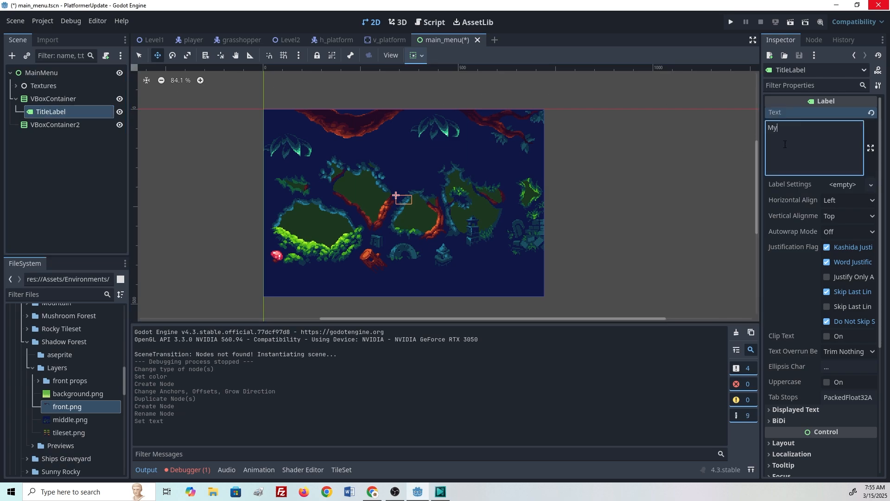
{"action": "type", "text": "y Awesome Game"}
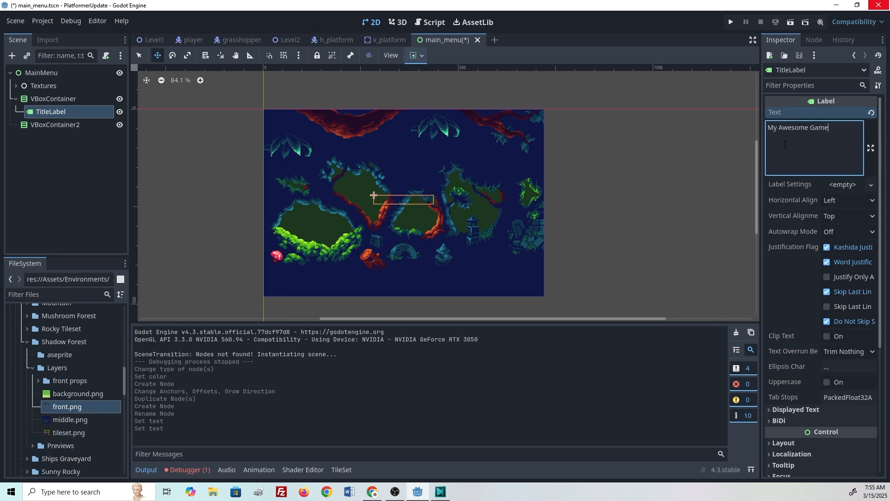
- Set the Z Index of the title's VBoxContainer to 1
{"action": "left_click", "coordinate": [56, 99]}
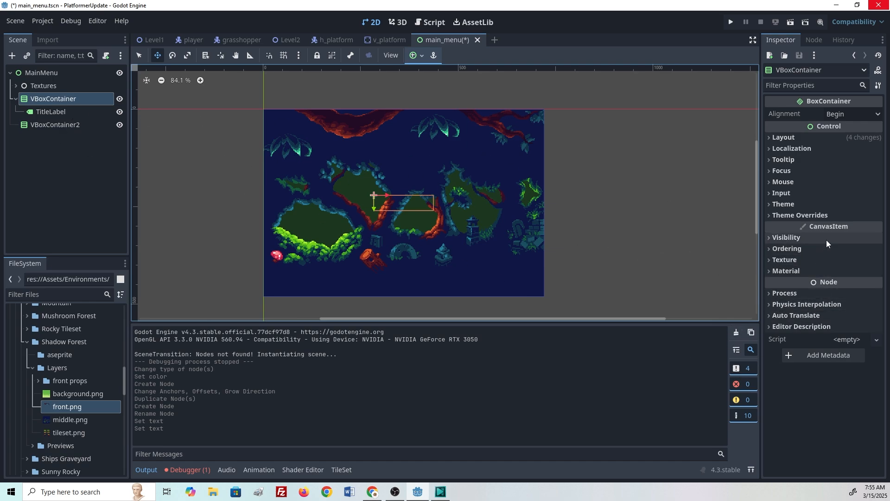
{"action": "left_click", "coordinate": [819, 250]}
{"action": "left_click", "coordinate": [847, 260]}
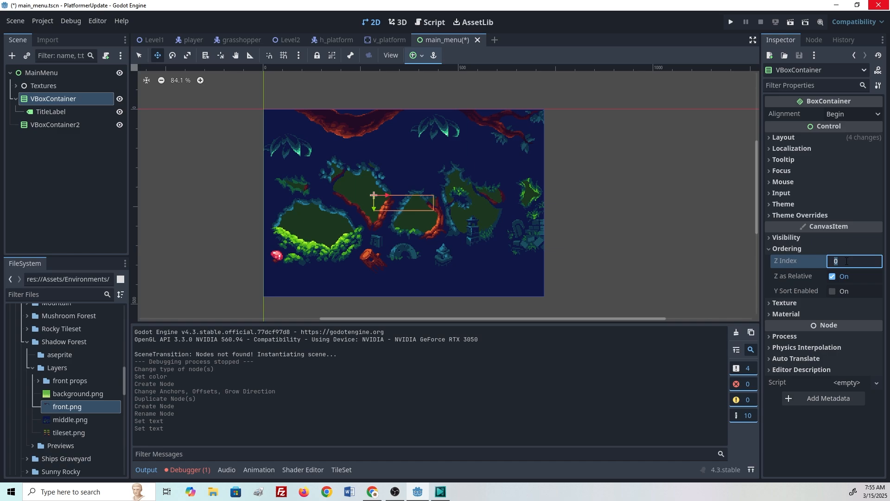
{"action": "type", "text": "1"}
{"action": "key", "text": "Return"}
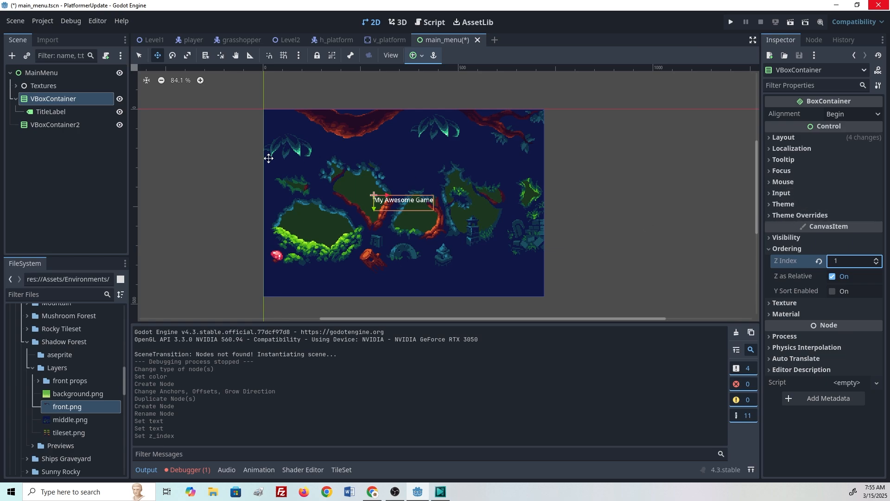
- Override the TitleLabel's font size with 48 px and move its VBoxContainer up to about (132, 74)
{"action": "left_click", "coordinate": [59, 111]}
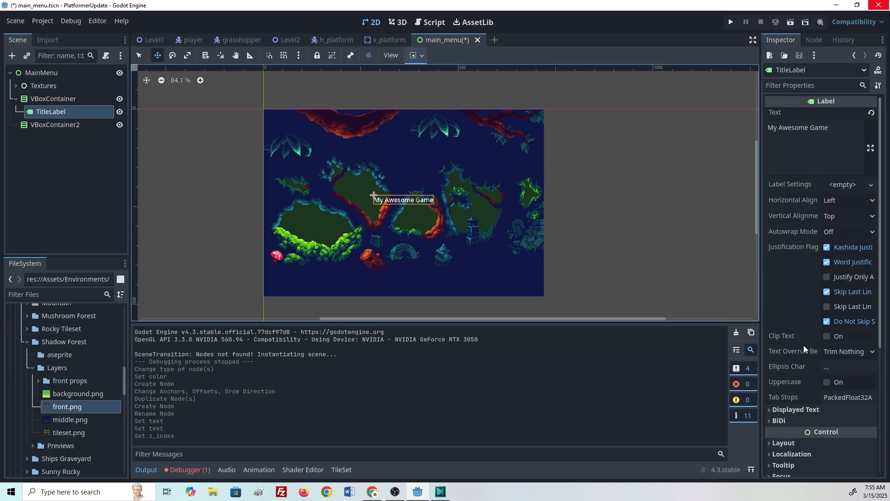
{"action": "scroll", "coordinate": [803, 345], "scroll_direction": "down", "scroll_amount": 5}
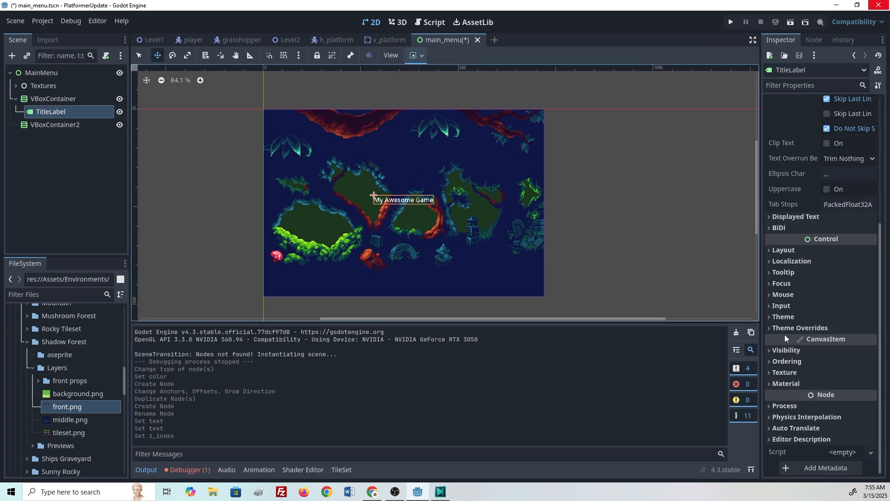
{"action": "left_click", "coordinate": [788, 328]}
{"action": "left_click", "coordinate": [791, 377]}
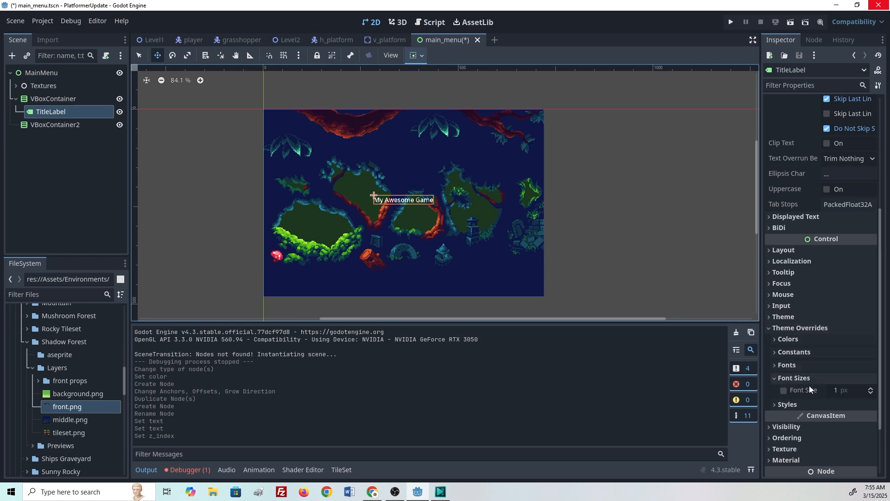
{"action": "left_click", "coordinate": [843, 390]}
{"action": "type", "text": "4"}
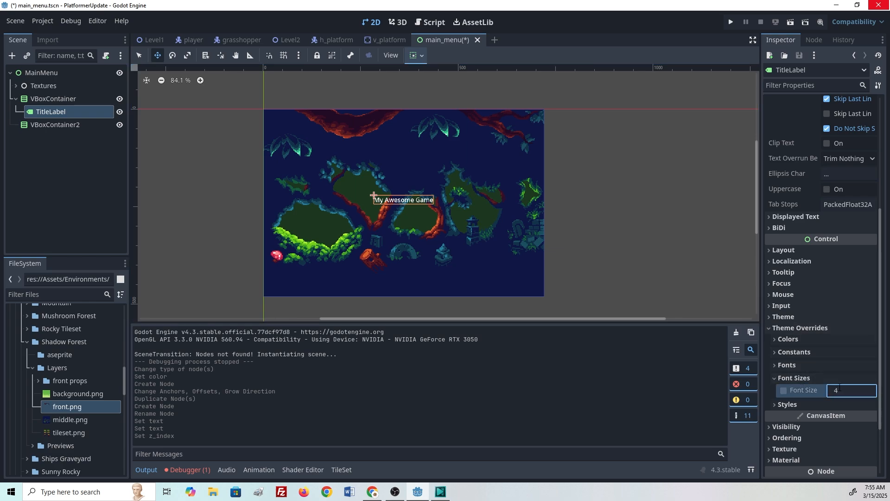
{"action": "type", "text": "8"}
{"action": "key", "text": "Return"}
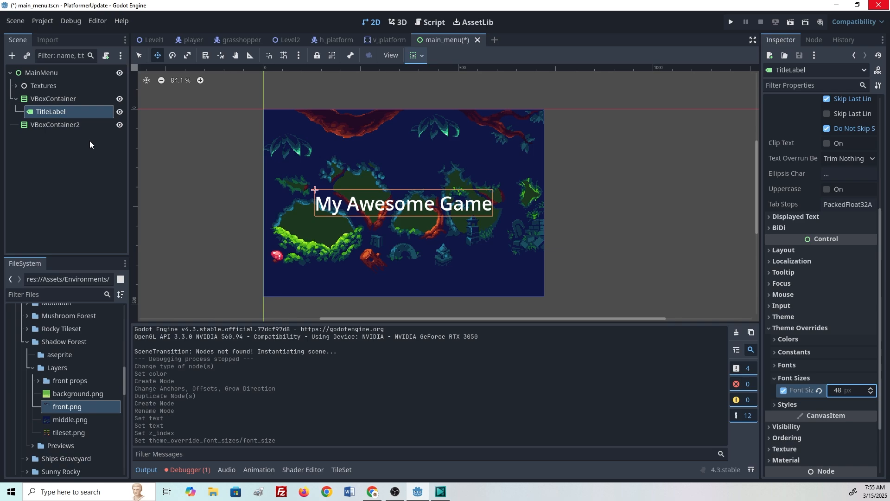
{"action": "left_click", "coordinate": [65, 99]}
{"action": "left_click_drag", "start_coordinate": [314, 197], "coordinate": [319, 150]}
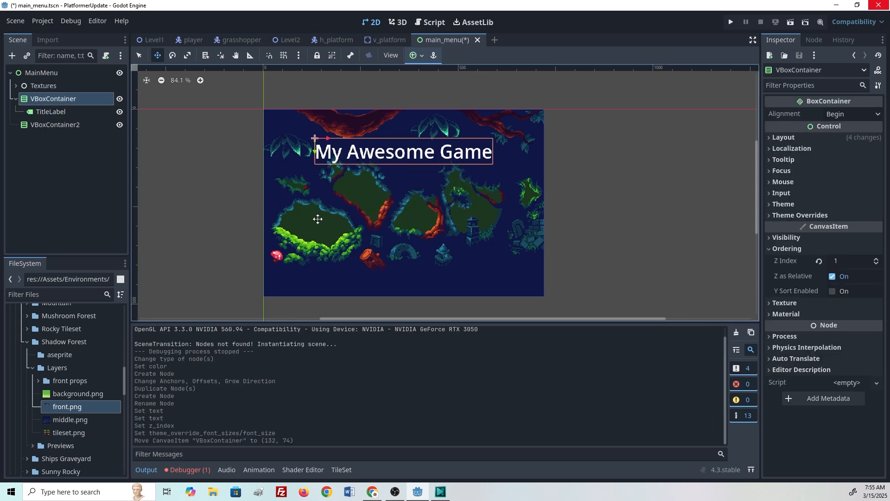
- Add a Button as a child of VBoxContainer2 and set its text to "Start"
{"action": "left_click", "coordinate": [46, 125]}
{"action": "right_click", "coordinate": [44, 124]}
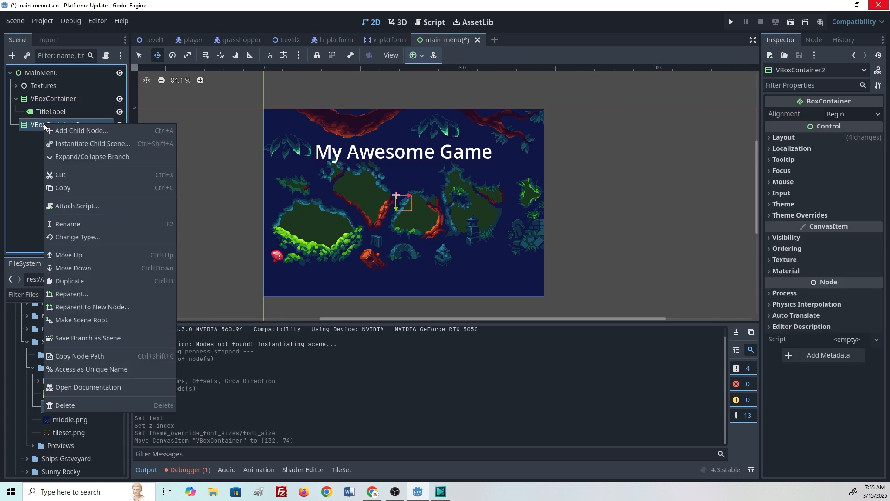
{"action": "left_click", "coordinate": [74, 132]}
{"action": "type", "text": "button"}
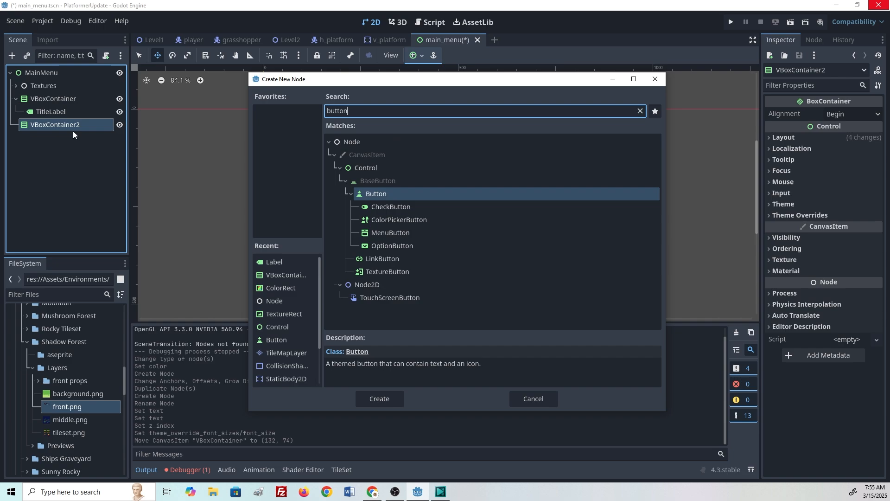
{"action": "key", "text": "Escape"}
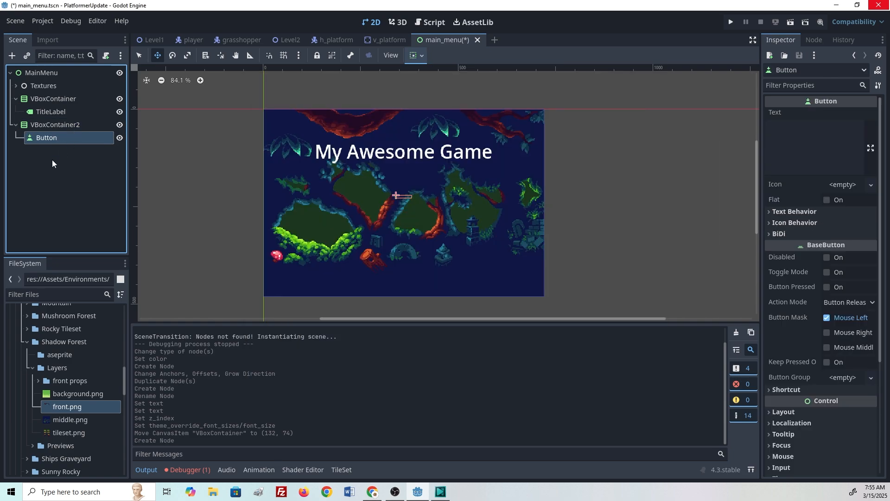
{"action": "left_click", "coordinate": [817, 133]}
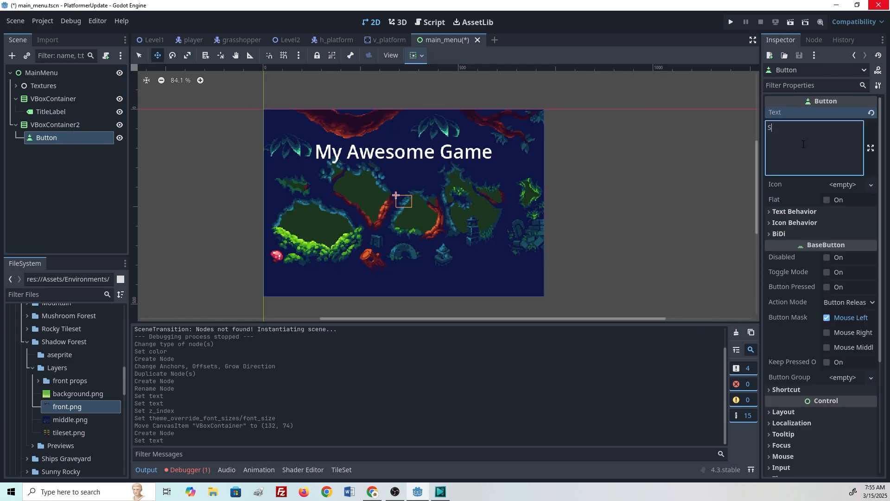
{"action": "type", "text": "Start"}
- Set the Z Index of VBoxContainer2 to 1
{"action": "left_click", "coordinate": [71, 124]}
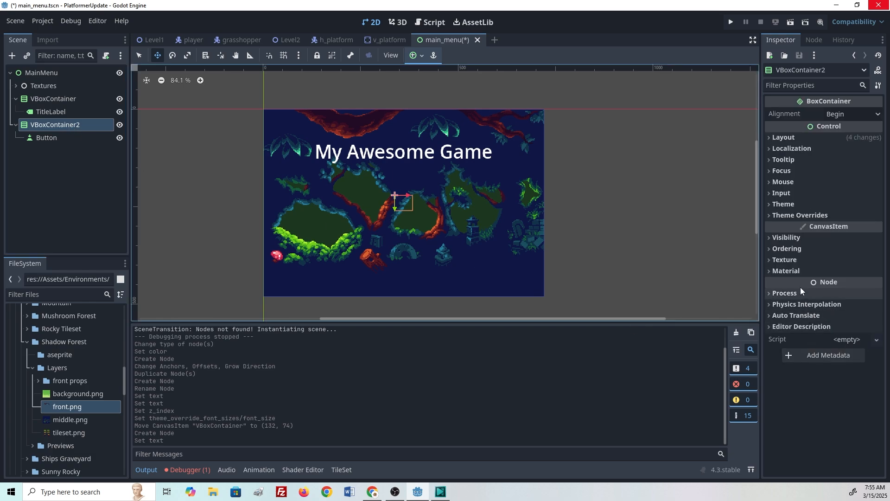
{"action": "left_click", "coordinate": [791, 249]}
{"action": "left_click", "coordinate": [843, 263]}
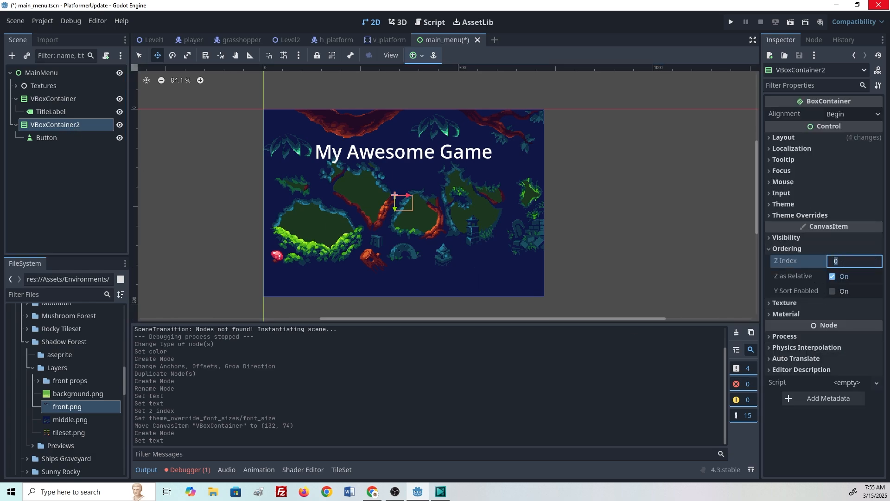
{"action": "type", "text": "1"}
{"action": "key", "text": "Return"}
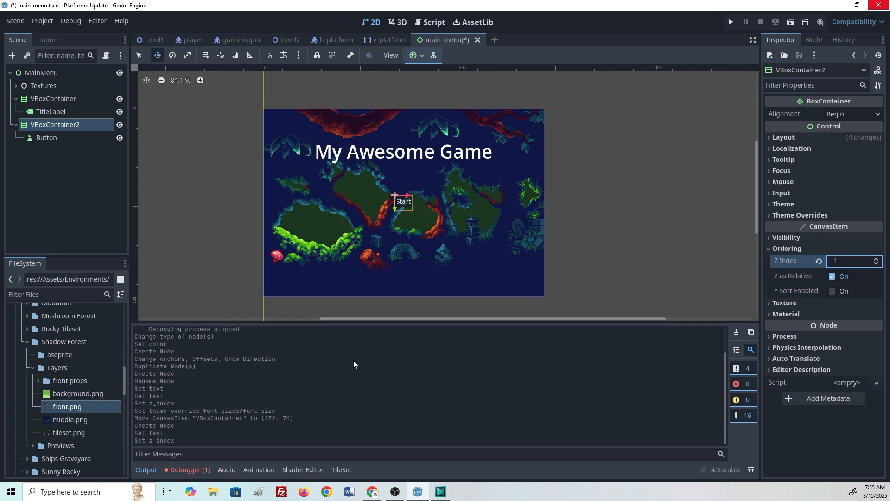
- Duplicate the Start button inside VBoxContainer2 and set the copy's text to "Quit"
{"action": "left_click", "coordinate": [46, 138]}
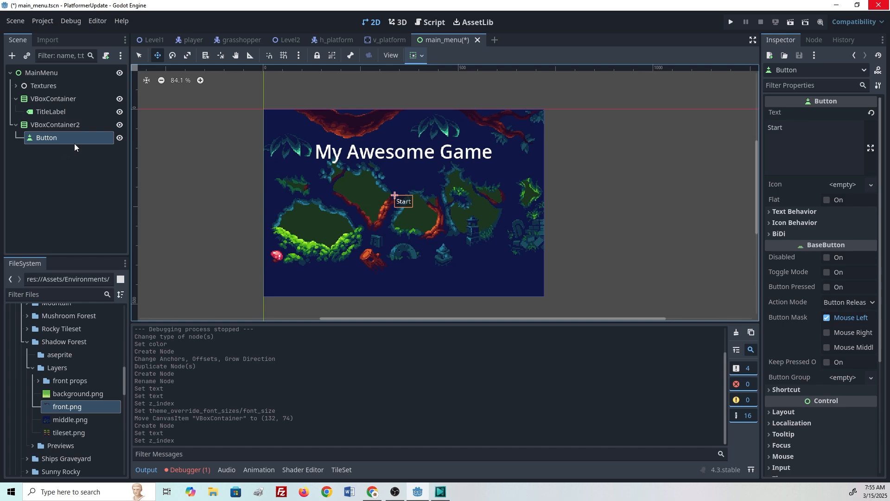
{"action": "key", "text": "ctrl+d"}
{"action": "left_click", "coordinate": [795, 129]}
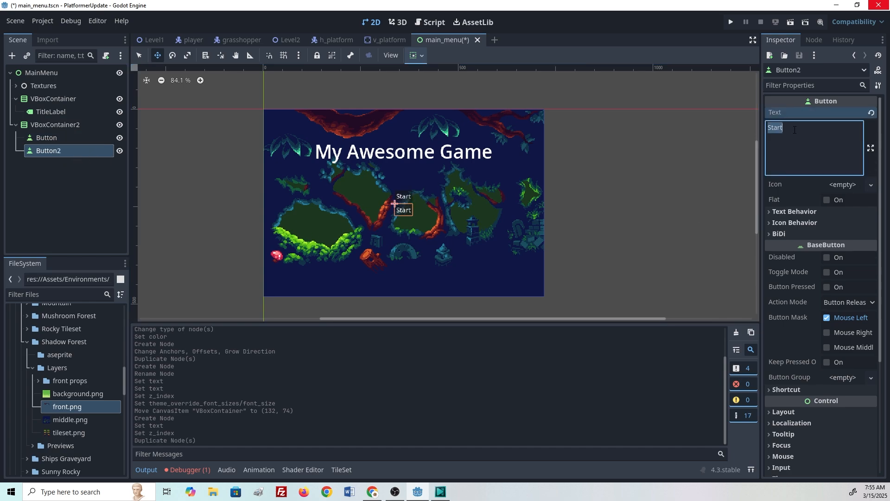
{"action": "type", "text": "it"}
{"action": "key", "text": "Return"}
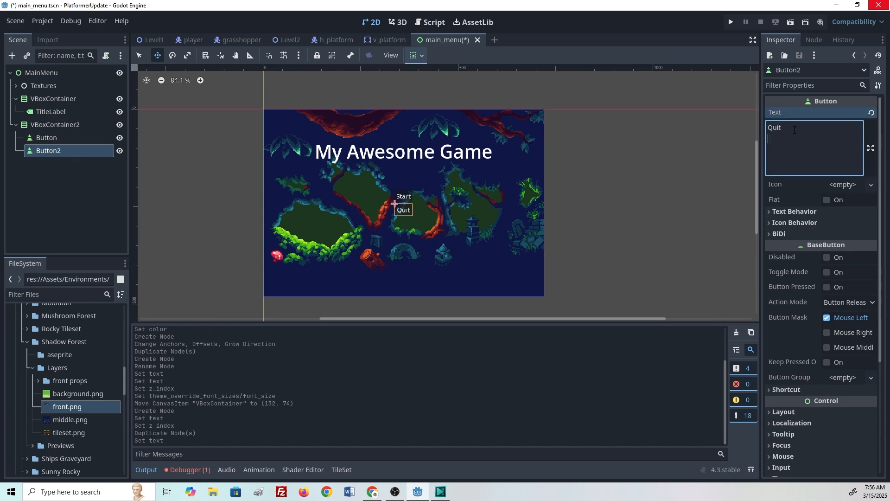
- Rename the two button nodes in VBoxContainer2 as StartButton and QuitButton
{"action": "left_click", "coordinate": [46, 138]}
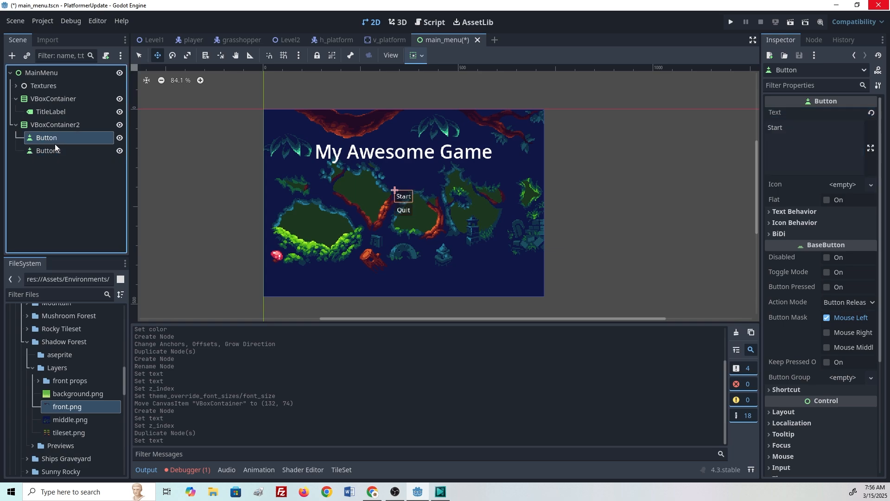
{"action": "left_click", "coordinate": [54, 138]}
{"action": "type", "text": "StartButton"}
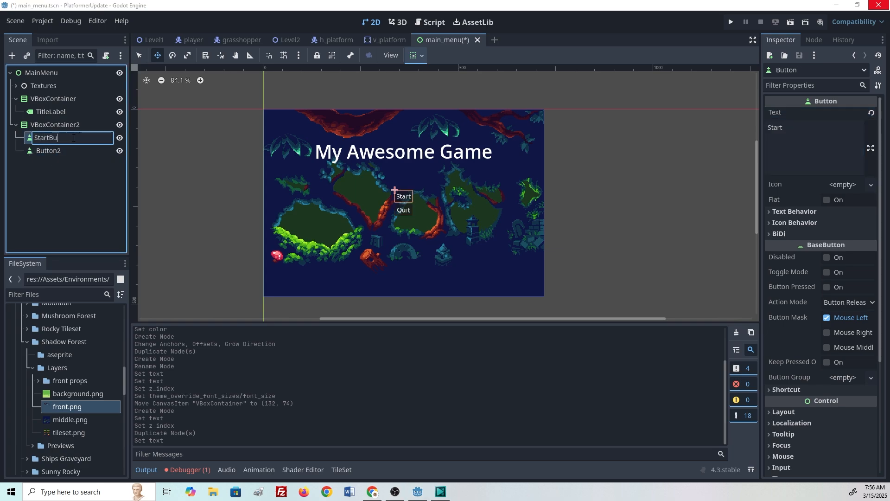
{"action": "key", "text": "Return"}
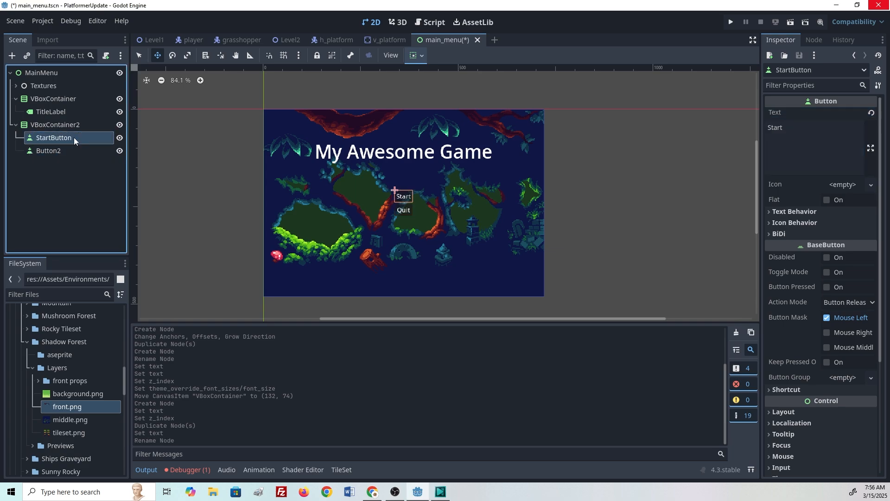
{"action": "left_click", "coordinate": [48, 151]}
{"action": "left_click", "coordinate": [59, 150]}
{"action": "type", "text": "QuitButton"}
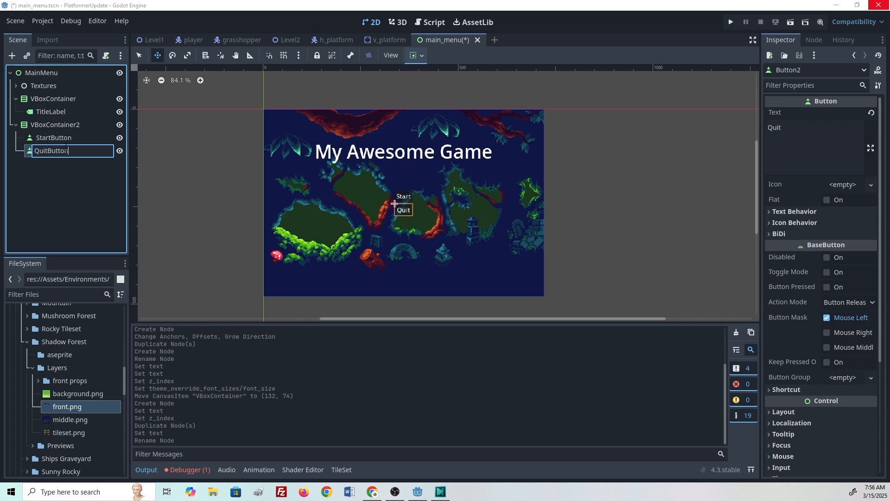
{"action": "key", "text": "Return"}
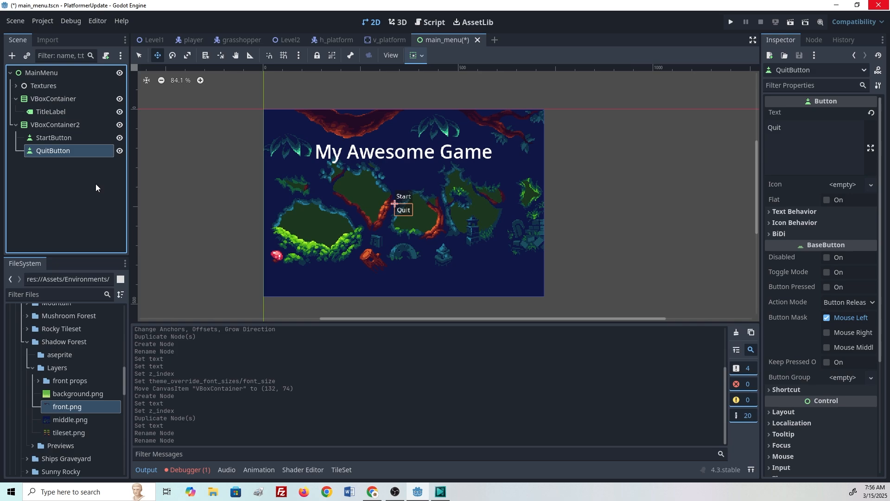
- Widen VBoxContainer2 on both sides to a size of about (132, 66) on the canvas
{"action": "left_click", "coordinate": [70, 140]}
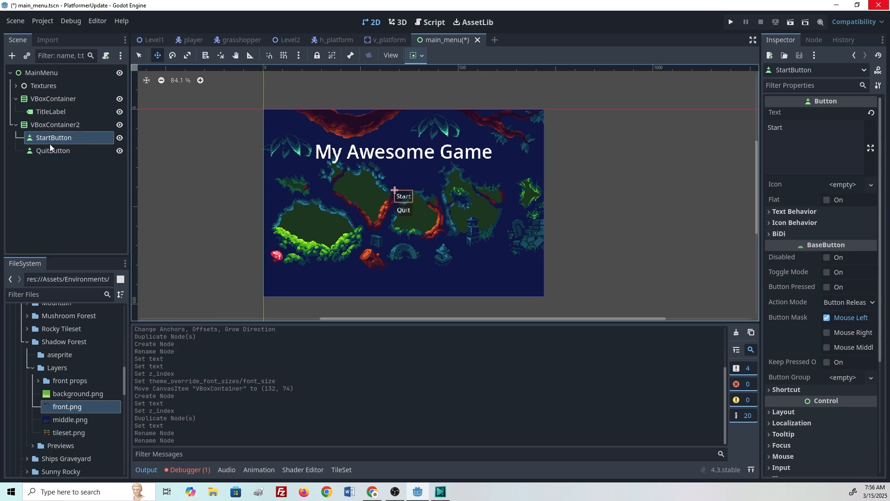
{"action": "left_click", "coordinate": [62, 127]}
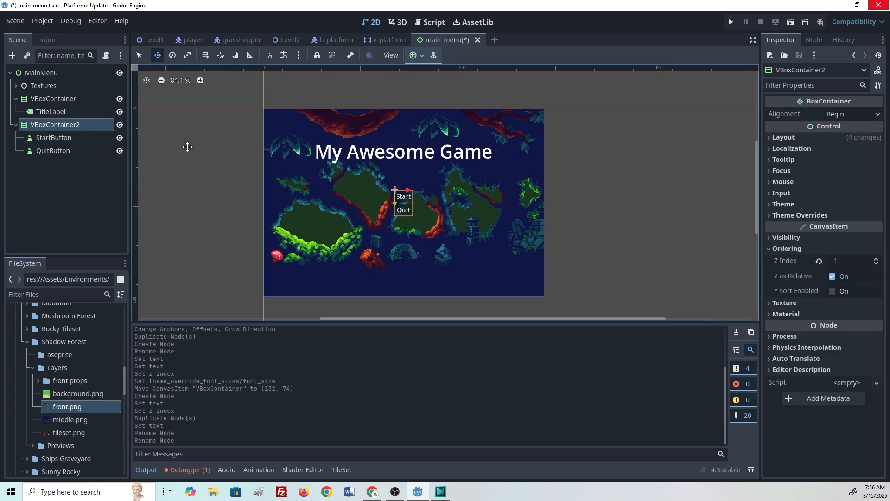
{"action": "left_click", "coordinate": [140, 55]}
{"action": "mouse_move", "coordinate": [392, 203]}
{"action": "left_mouse_down"}
{"action": "mouse_move", "coordinate": [370, 203]}
{"action": "mouse_move", "coordinate": [431, 203]}
{"action": "mouse_move", "coordinate": [403, 217]}
{"action": "left_mouse_up"}
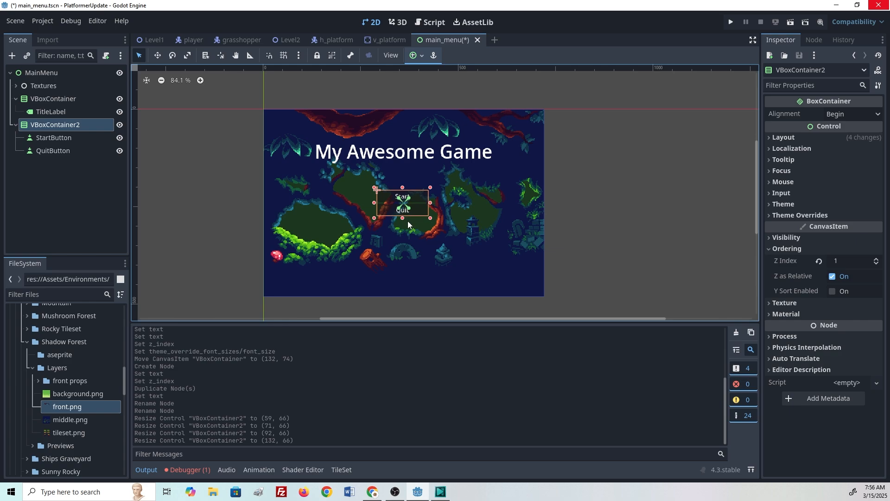
{"action": "left_click", "coordinate": [422, 249]}
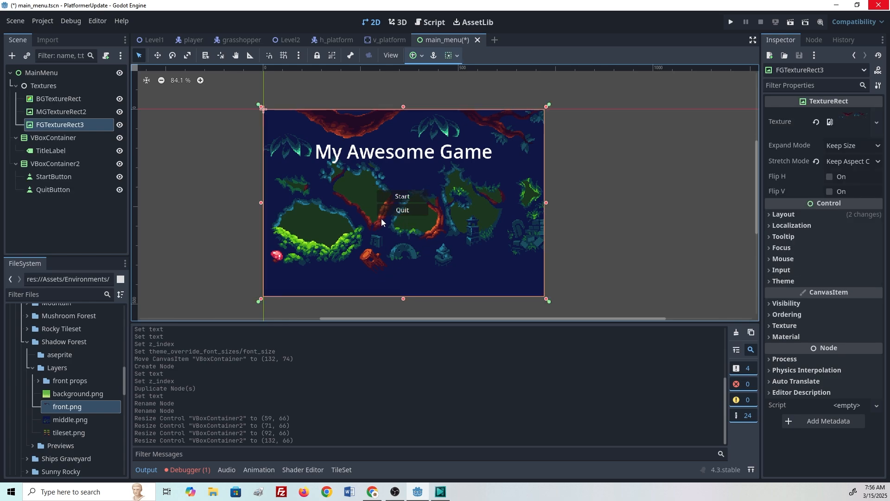
- Move VBoxContainer2 up under the game title to about (299, 161) and save the scene
{"action": "left_click", "coordinate": [75, 166]}
{"action": "key", "text": "w"}
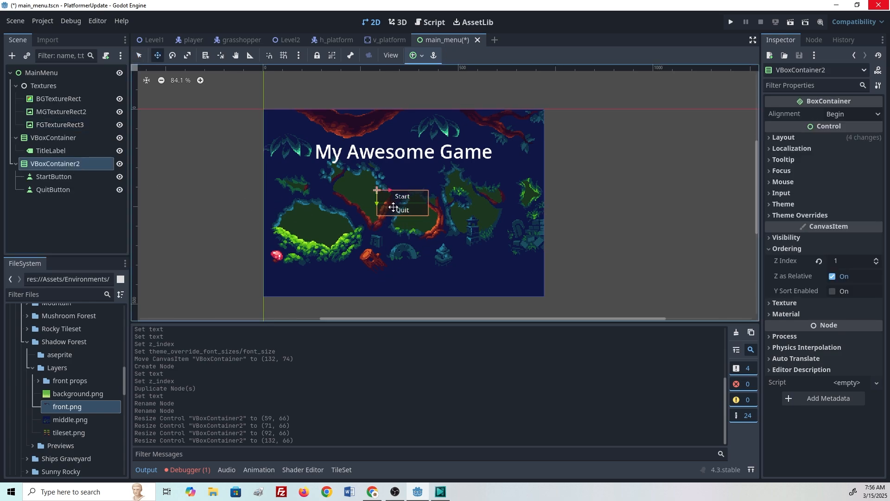
{"action": "left_click_drag", "start_coordinate": [377, 204], "coordinate": [381, 182]}
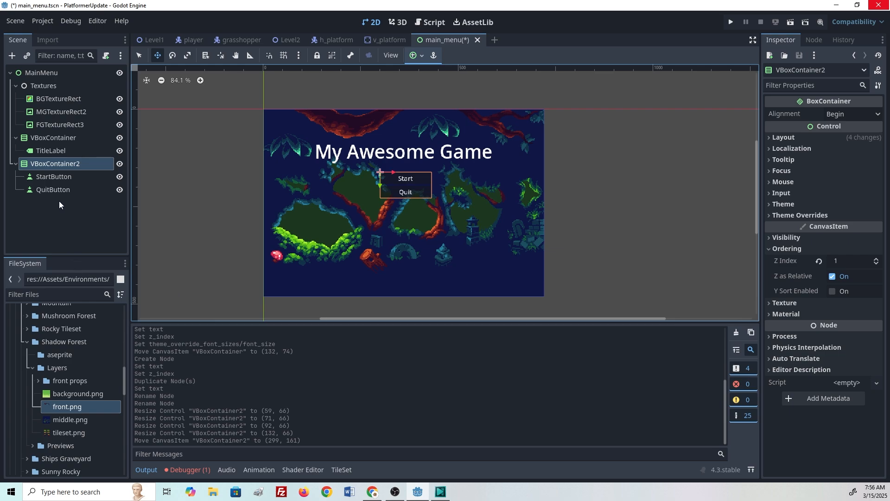
{"action": "left_click", "coordinate": [68, 230]}
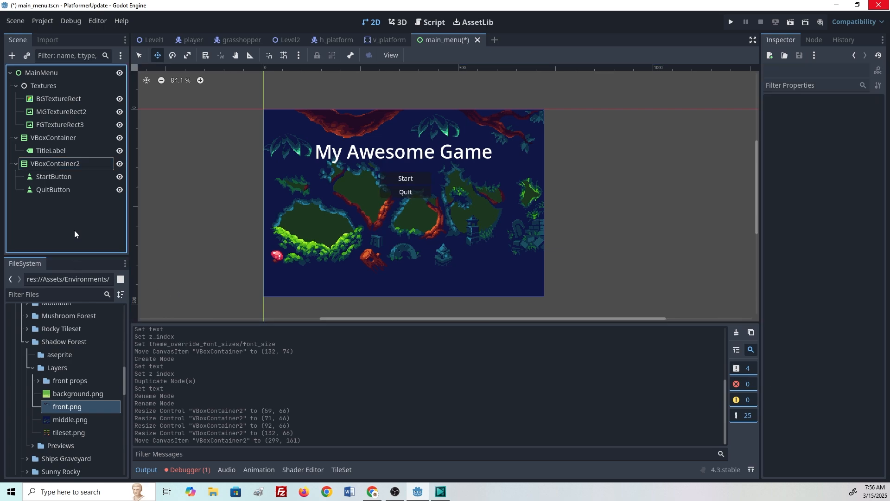
{"action": "left_click", "coordinate": [71, 75]}
{"action": "key", "text": "ctrl+s"}
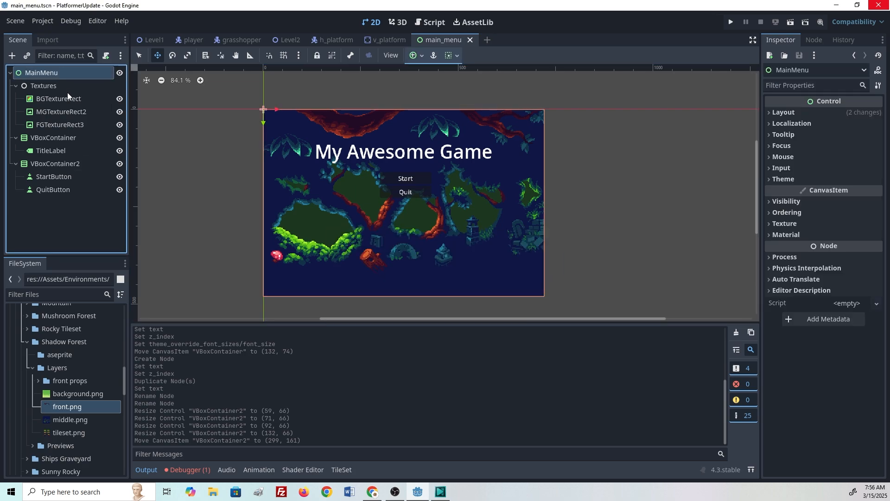
- Attach a new GDScript to the MainMenu root node, stored as res://Assets/Scripts/main_menu.gd
{"action": "left_click", "coordinate": [106, 56]}
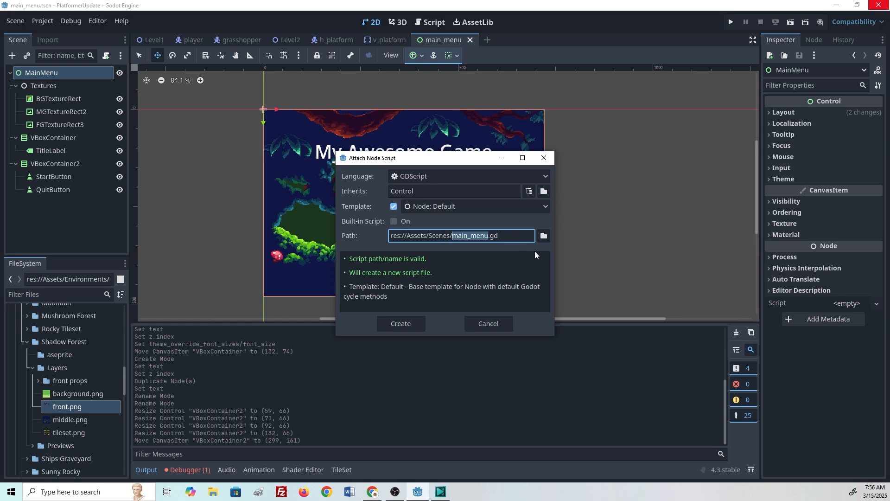
{"action": "left_click", "coordinate": [542, 236]}
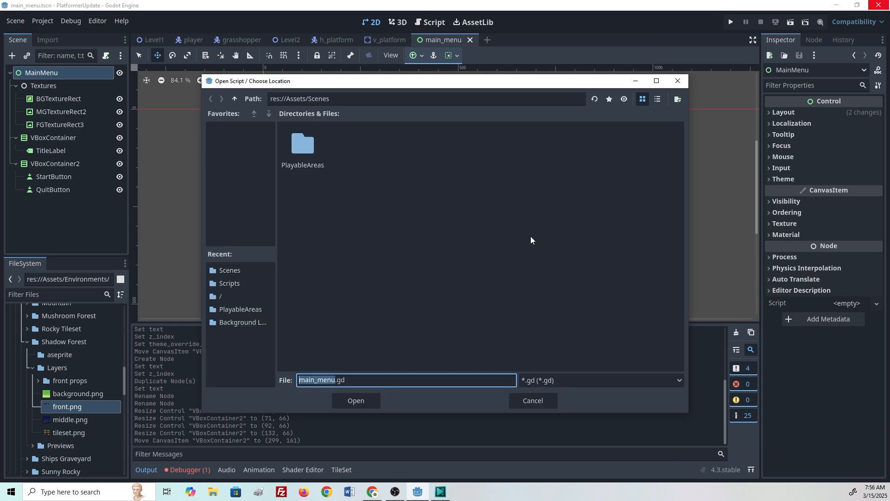
{"action": "left_click", "coordinate": [227, 283]}
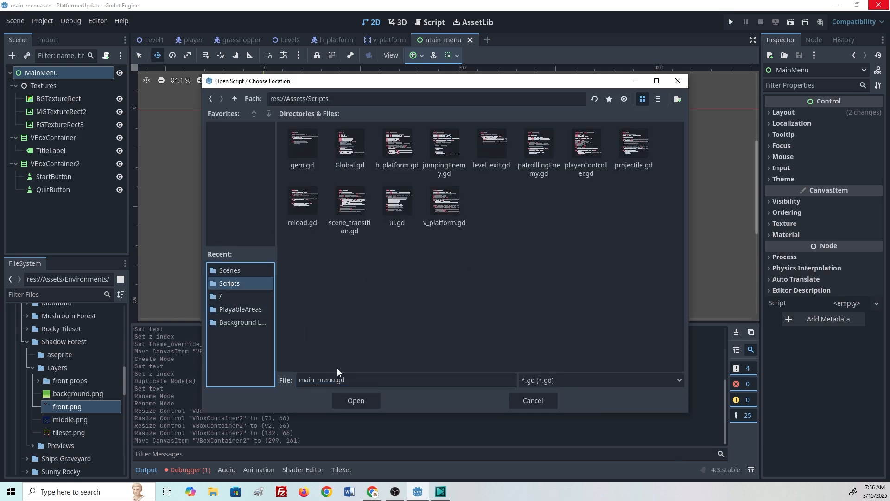
{"action": "left_click", "coordinate": [345, 399]}
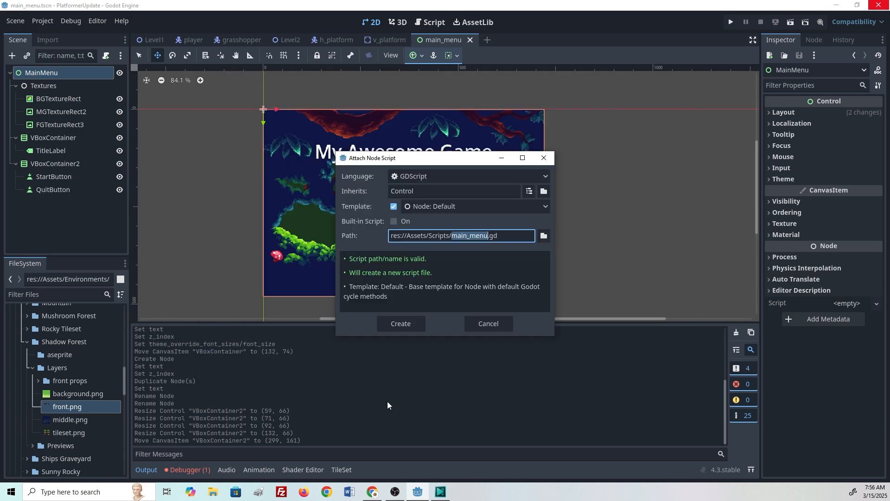
{"action": "left_click", "coordinate": [423, 323]}
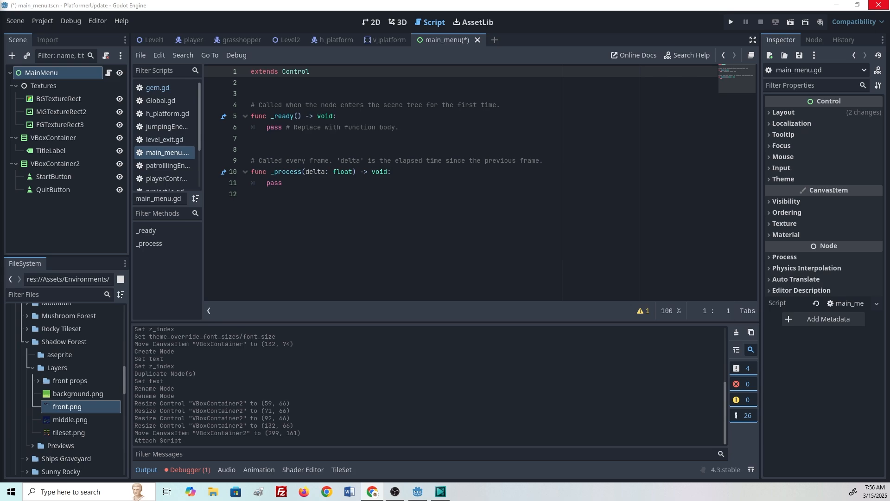
- Delete the _process function and its comment from main_menu.gd
{"action": "left_click", "coordinate": [253, 194]}
{"action": "left_click_drag", "start_coordinate": [253, 147], "coordinate": [335, 206]}
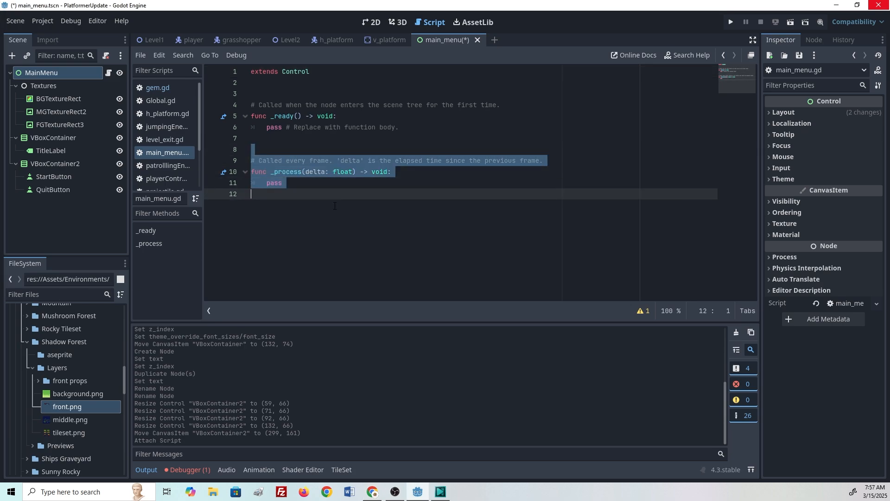
{"action": "key", "text": "BackSpace"}
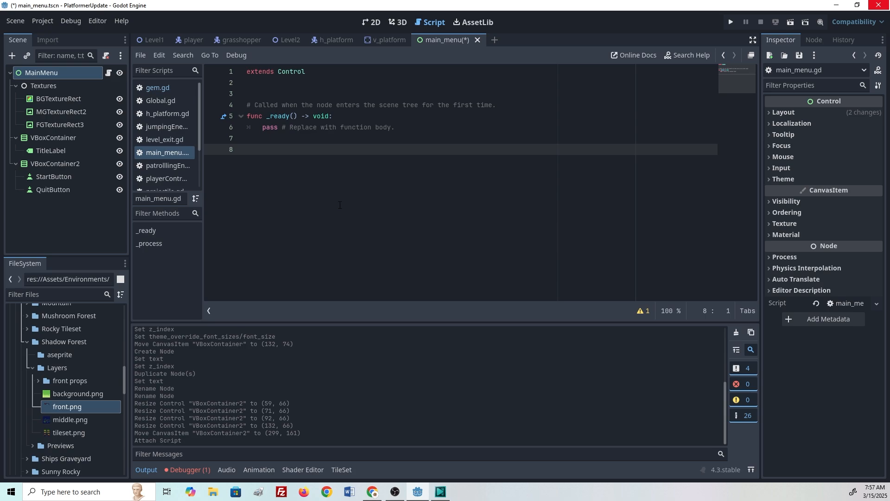
- Declare a new function loadLevel() below _ready() in main_menu.gd
{"action": "type", "text": "func"}
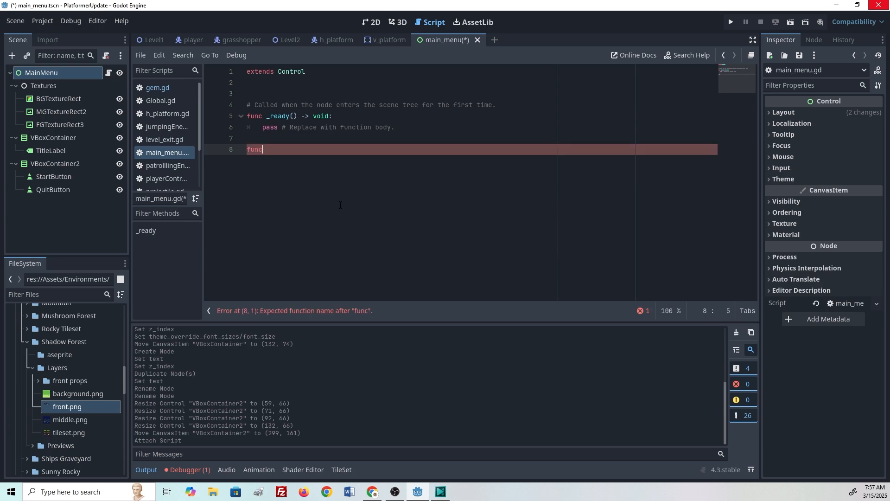
{"action": "type", "text": " load"}
{"action": "type", "text": "L"}
{"action": "type", "text": "evle"}
{"action": "key", "text": "BackSpace"}
{"action": "key", "text": "BackSpace"}
{"action": "type", "text": "el():"}
{"action": "key", "text": "Return"}
- Add a get_tree().change_scene_to_file() call without an argument to the body of loadLevel()
{"action": "type", "text": "get"}
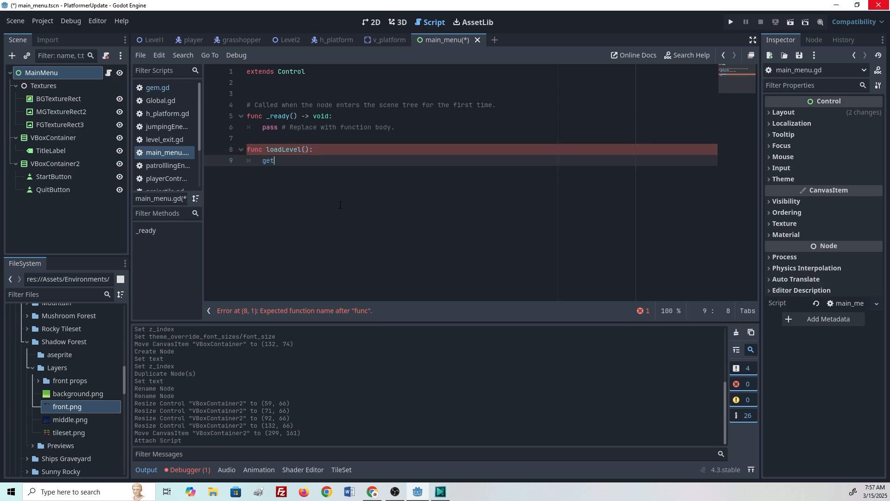
{"action": "type", "text": "_tree"}
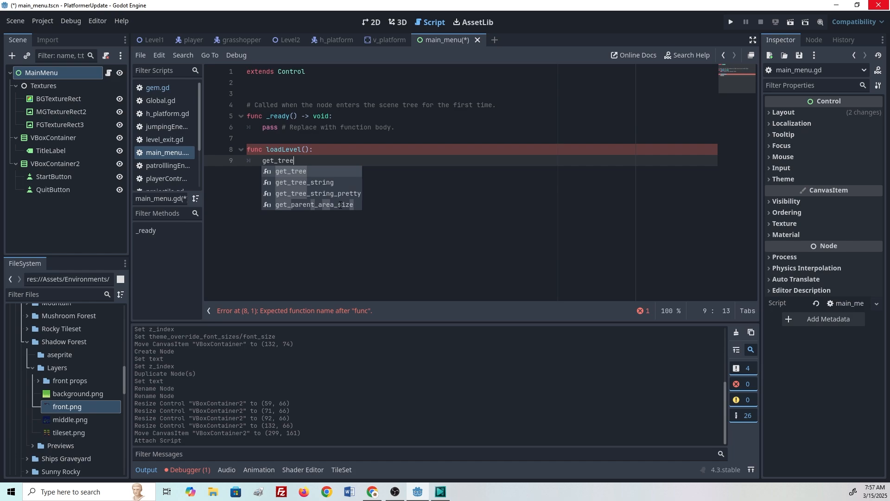
{"action": "key", "text": "Return"}
{"action": "type", "text": ".change"}
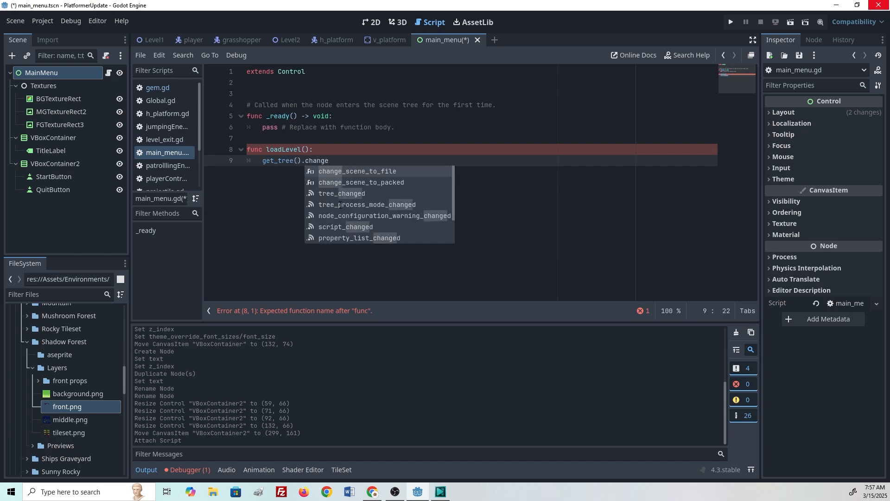
{"action": "key", "text": "Return"}
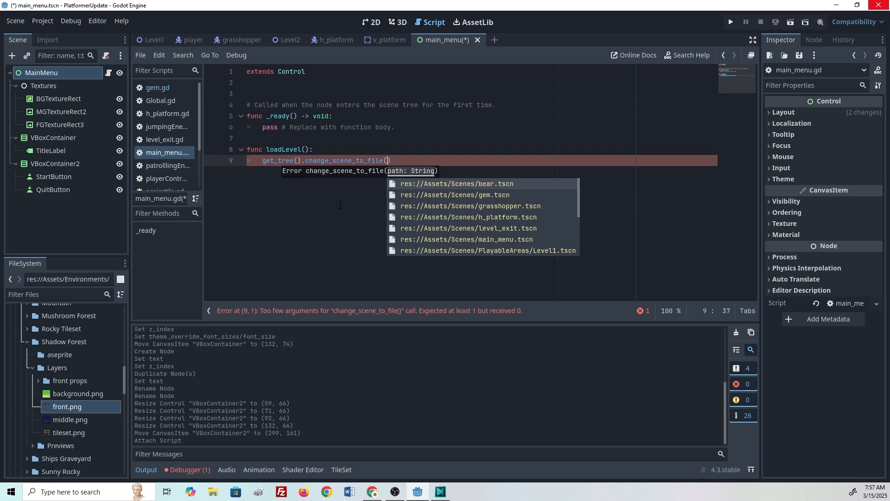
- Declare an exported String variable firstLevelPath with an empty string value below the extends line in main_menu.gd
{"action": "left_click", "coordinate": [258, 98]}
{"action": "type", "text": "@e"}
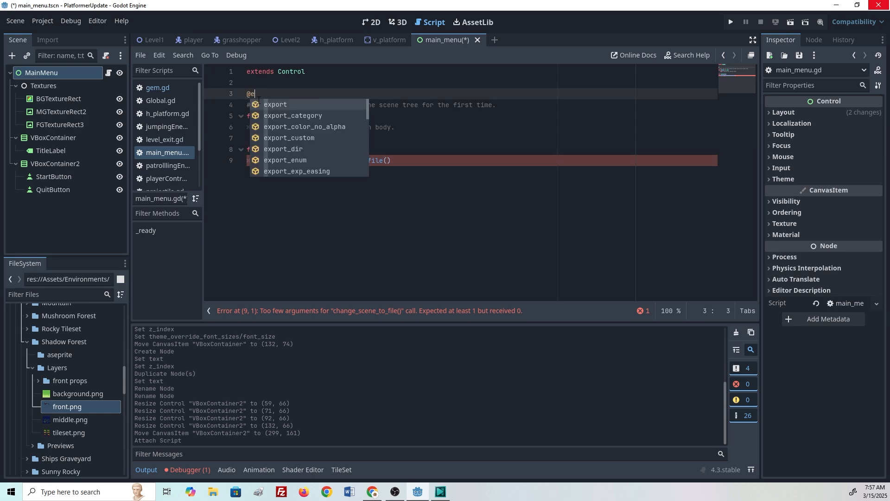
{"action": "type", "text": "xport var fir"}
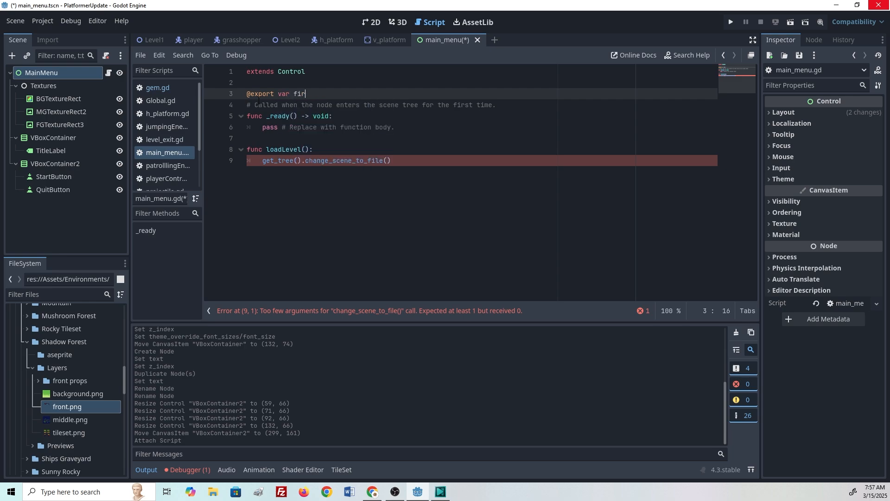
{"action": "type", "text": "stLevelPath: String"}
{"action": "key", "text": "Escape"}
{"action": "type", "text": "= \""}
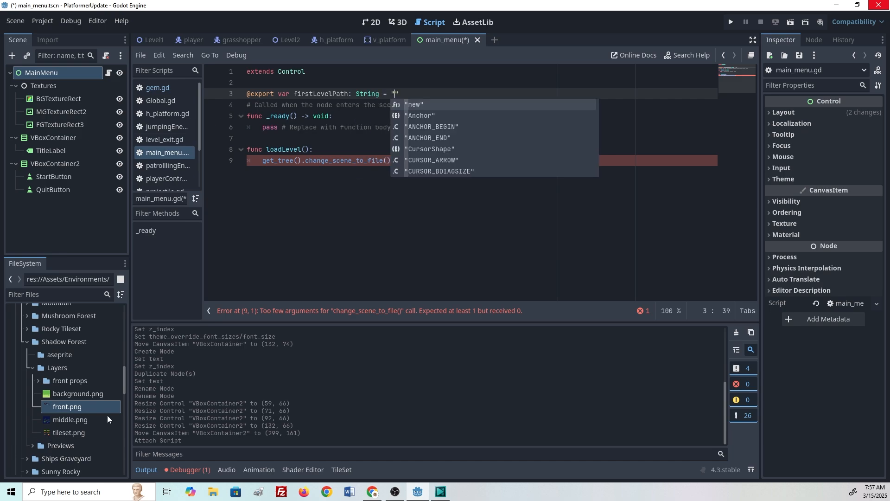
- Fill the firstLevelPath string with the copied resource path of Level1.tscn, res://Assets/Scenes/PlayableAreas/Level1.tscn
{"action": "scroll", "coordinate": [92, 412], "scroll_direction": "down", "scroll_amount": 5}
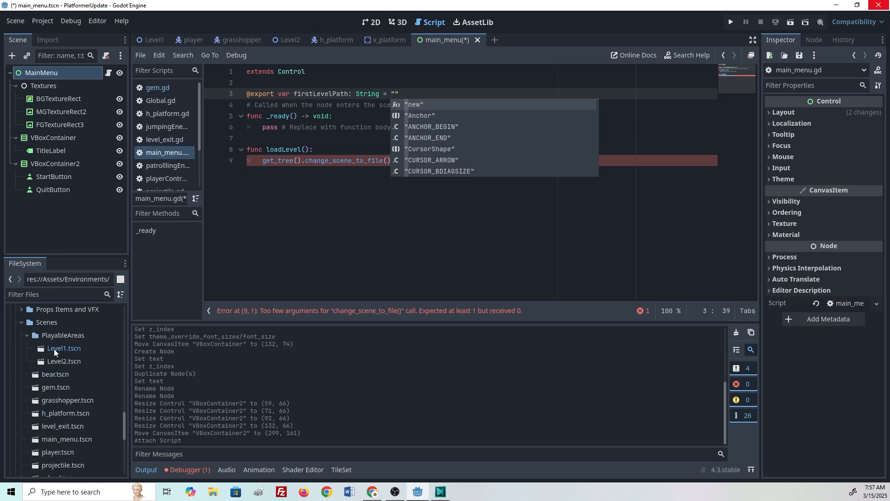
{"action": "right_click", "coordinate": [54, 349]}
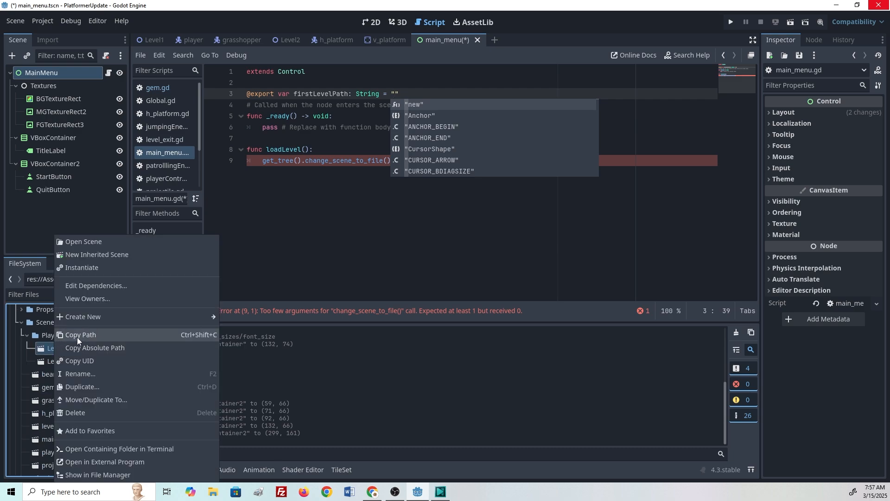
{"action": "left_click", "coordinate": [77, 336]}
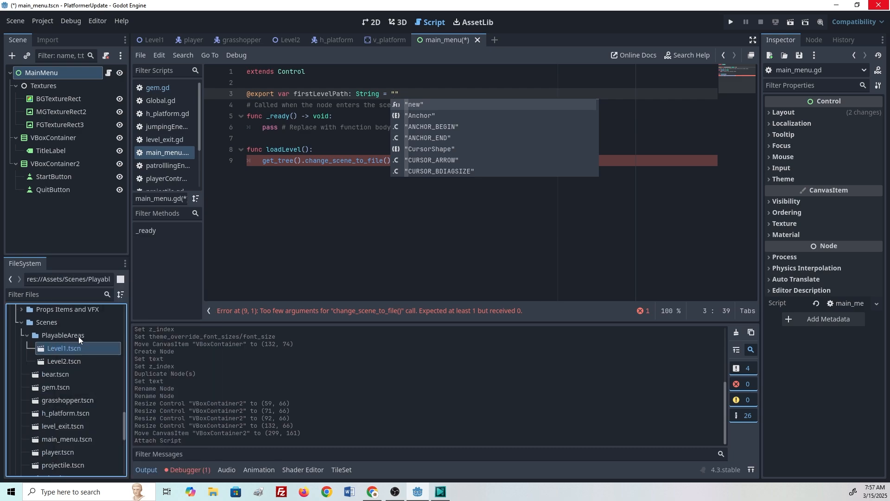
{"action": "left_click", "coordinate": [397, 93]}
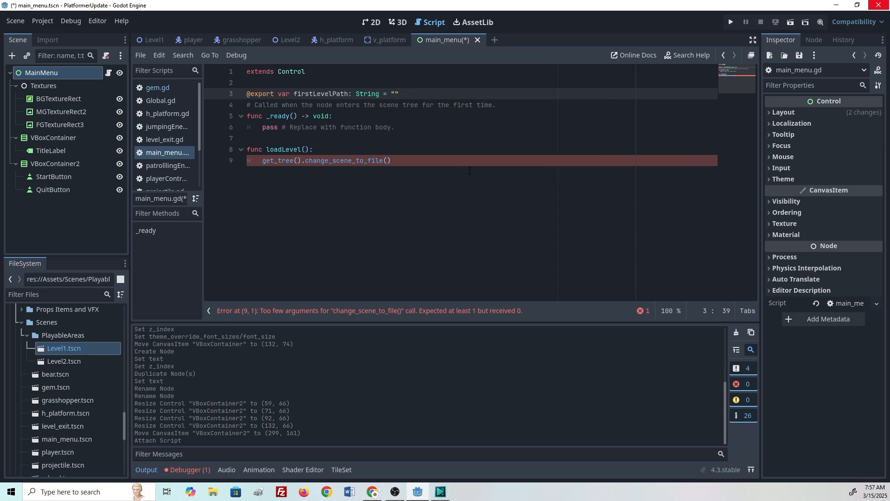
{"action": "key", "text": "ctrl+v"}
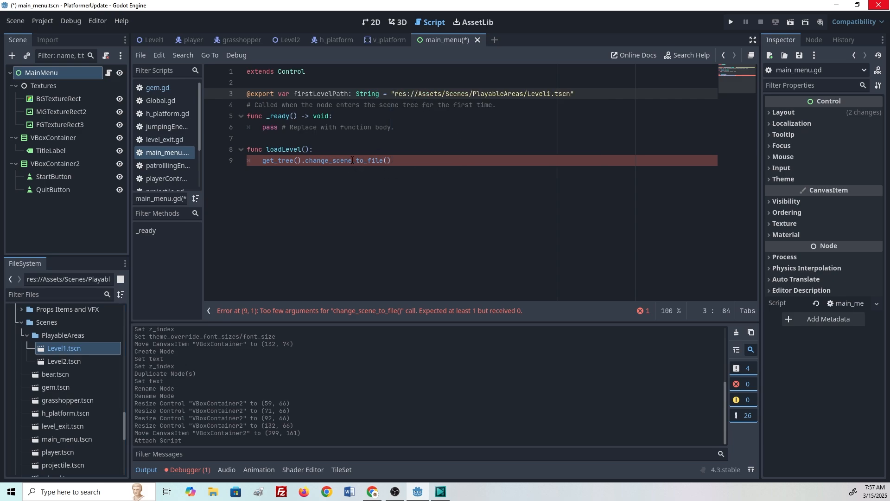
- Pass firstLevelPath as the argument of change_scene_to_file() in loadLevel()
{"action": "left_click", "coordinate": [388, 161]}
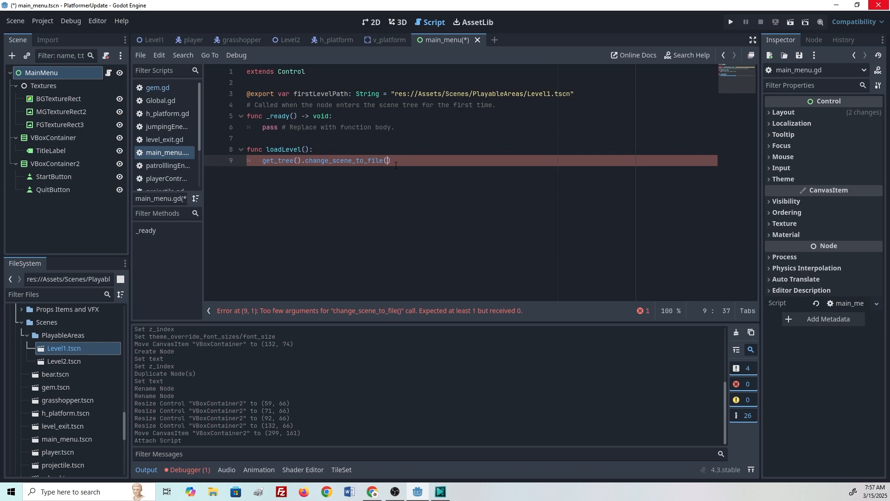
{"action": "type", "text": "first"}
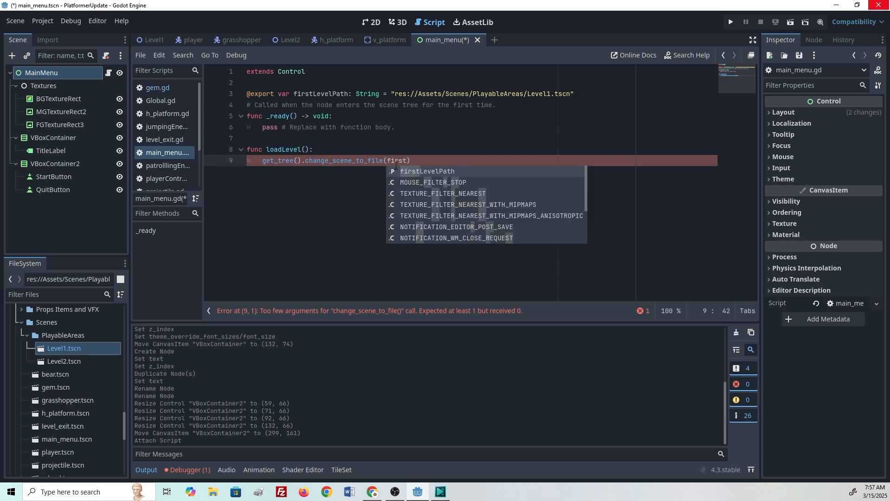
{"action": "key", "text": "Return"}
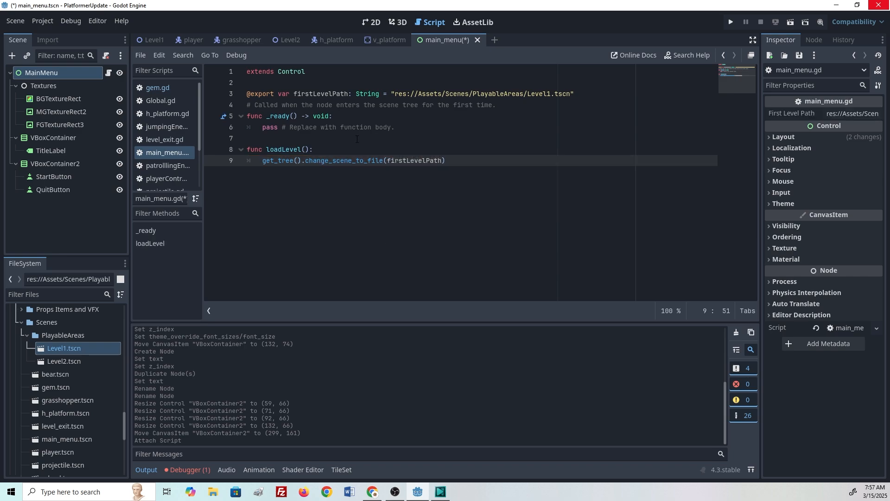
- Declare a function _on_quit_pressed() between _ready() and loadLevel() in main_menu.gd
{"action": "left_click", "coordinate": [338, 146]}
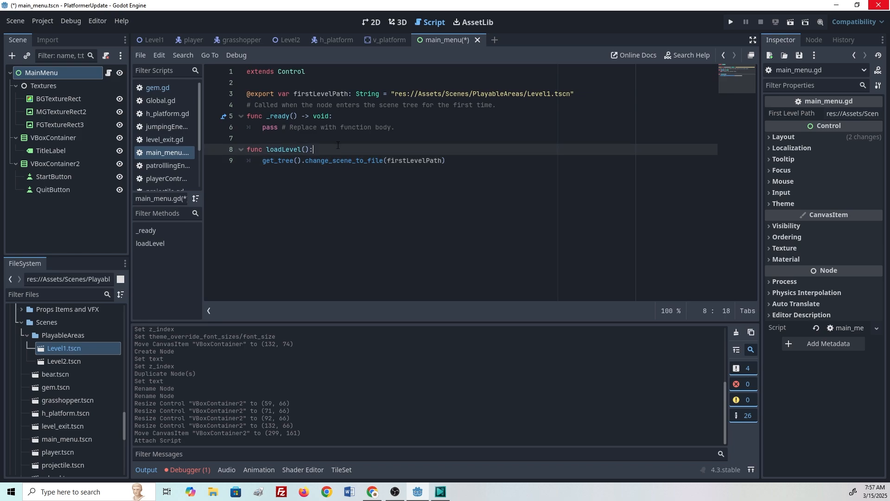
{"action": "left_click", "coordinate": [268, 141]}
{"action": "key", "text": "Return"}
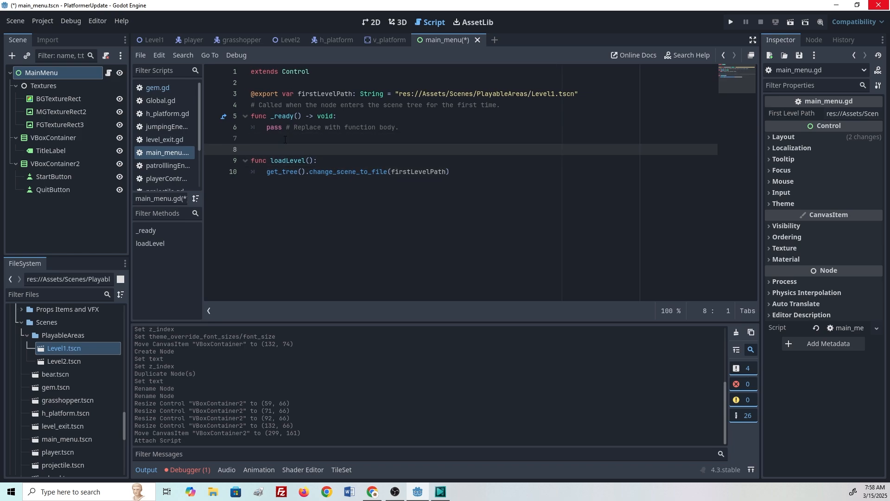
{"action": "type", "text": "func"}
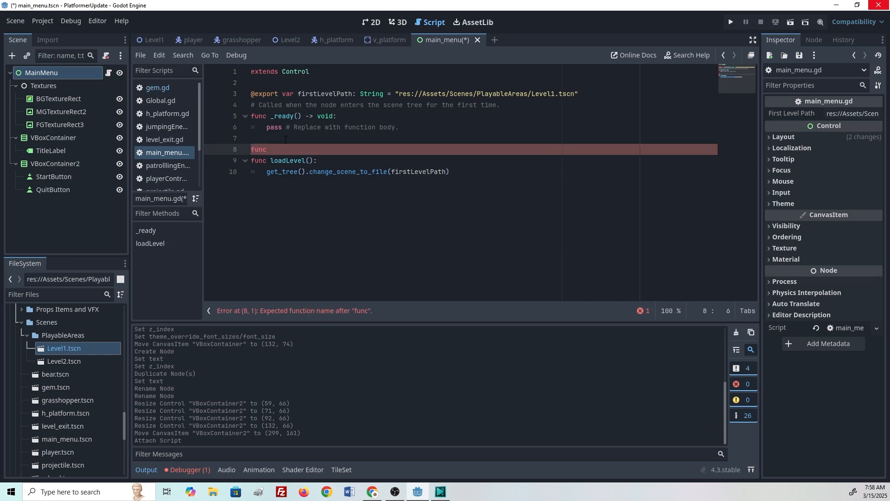
{"action": "type", "text": " _"}
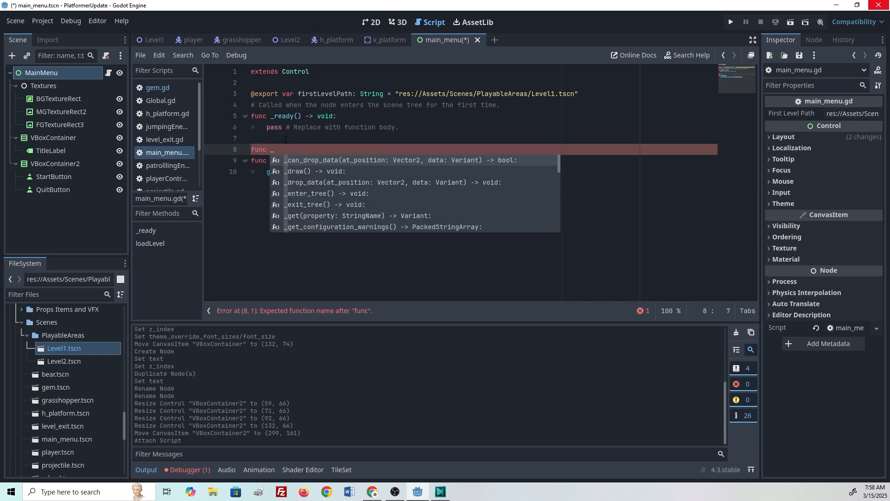
{"action": "type", "text": "on_"}
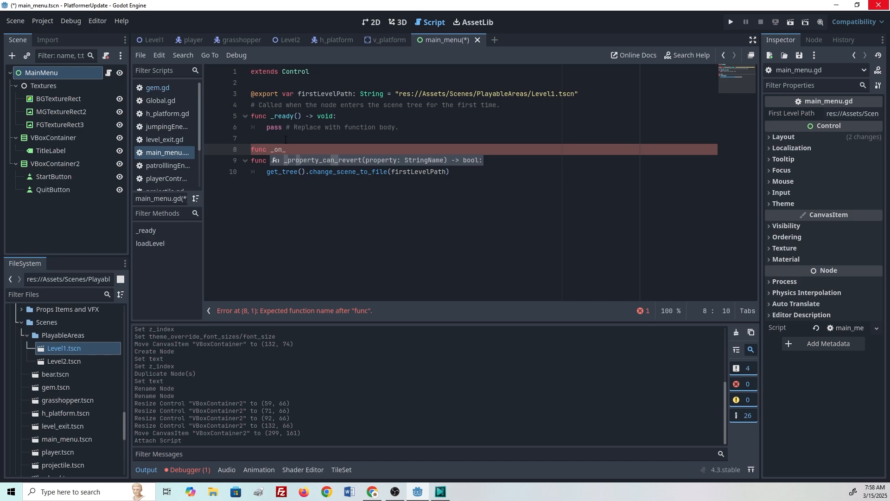
{"action": "type", "text": "quit"}
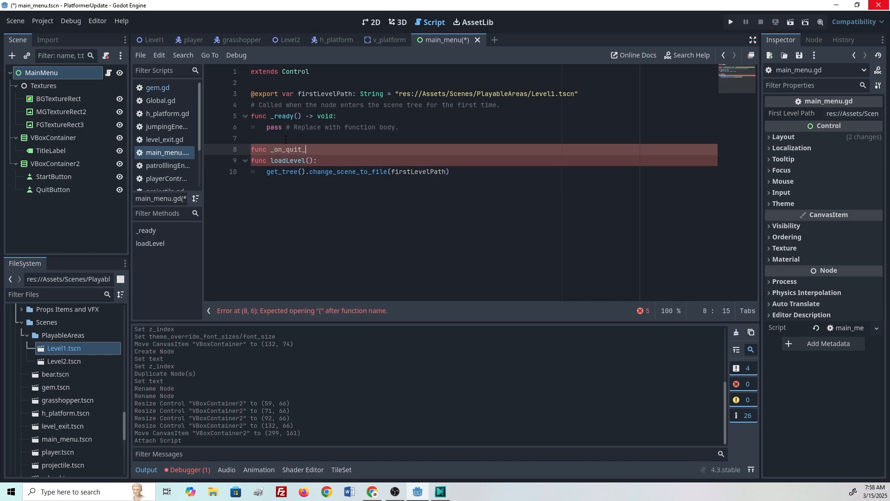
{"action": "type", "text": "_pressed():"}
- Add a get_tree().quit() call as the body of _on_quit_pressed(), followed by an empty line
{"action": "key", "text": "Return"}
{"action": "type", "text": "g"}
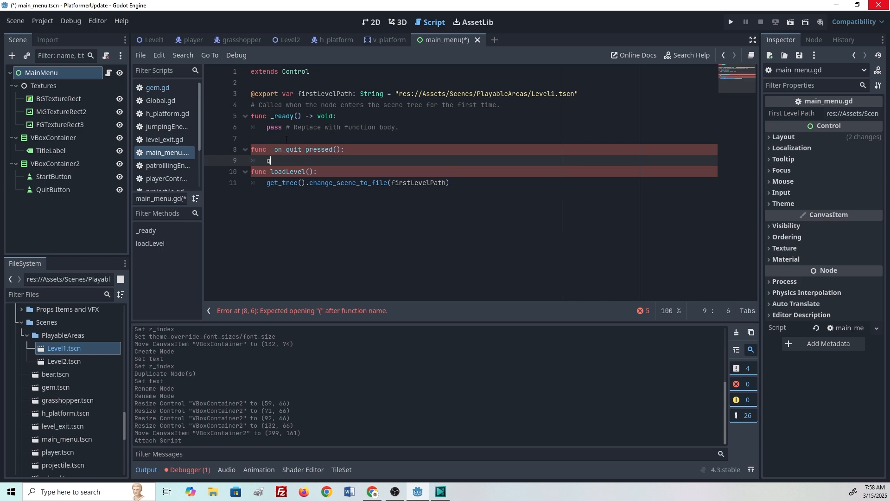
{"action": "type", "text": "et_tree"}
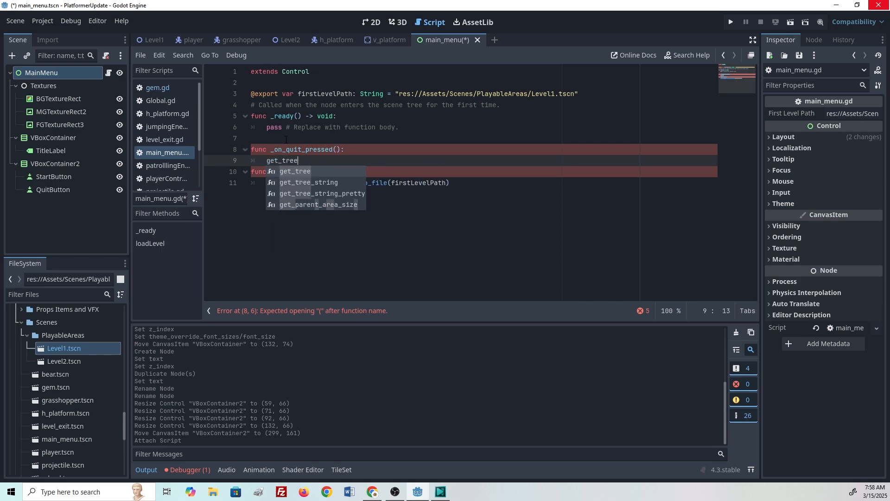
{"action": "key", "text": "Return"}
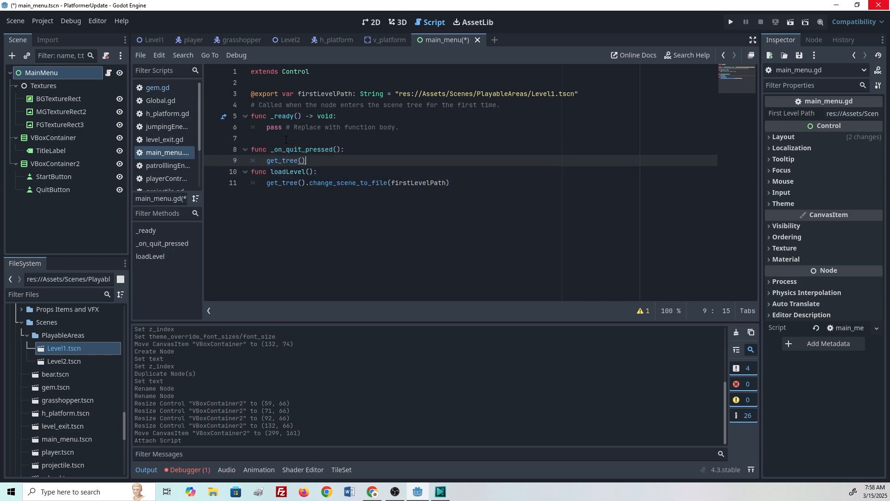
{"action": "type", "text": ".quit"}
{"action": "key", "text": "Return"}
{"action": "key", "text": "Return"}
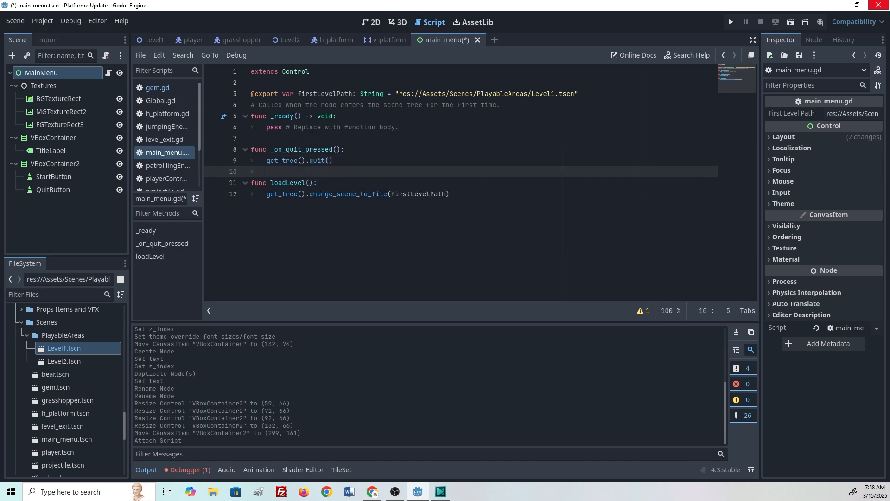
- Declare a function _on_start_pressed() between _ready() and _on_quit_pressed(), separated by blank lines
{"action": "left_click", "coordinate": [301, 140]}
{"action": "key", "text": "Return"}
{"action": "key", "text": "Return"}
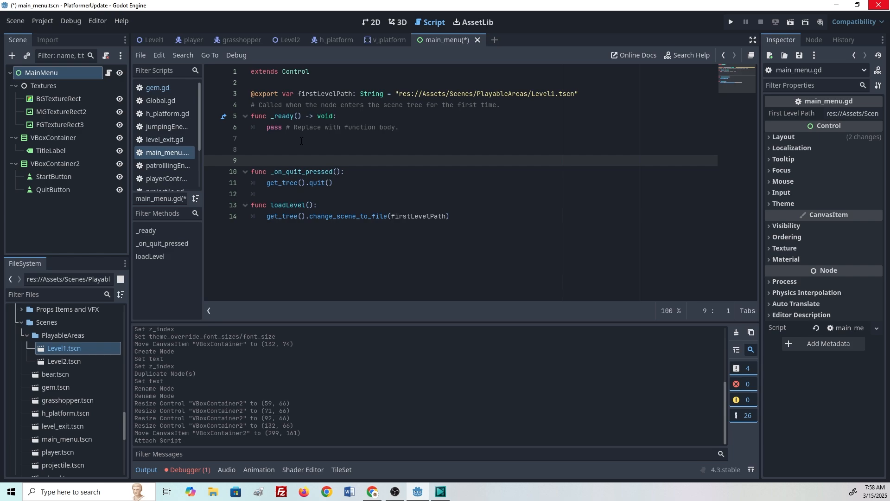
{"action": "key", "text": "Up"}
{"action": "type", "text": "fu"}
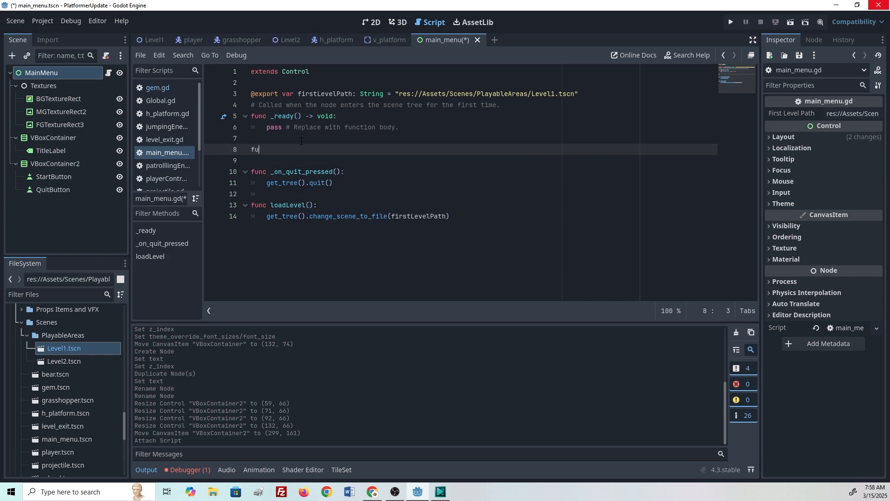
{"action": "type", "text": "nc _on_start_pressed():"}
{"action": "key", "text": "Return"}
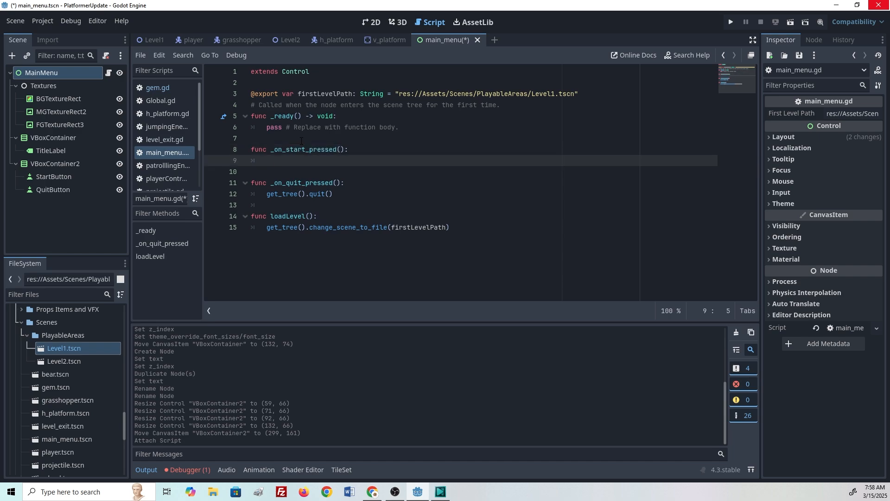
- Call loadLevel() in the body of _on_start_pressed()
{"action": "type", "text": "get"}
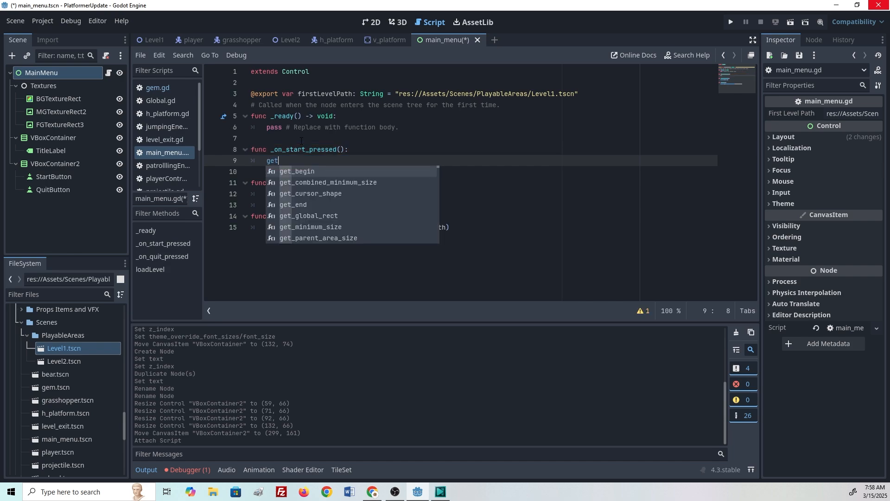
{"action": "key", "text": "BackSpace"}
{"action": "key", "text": "BackSpace"}
{"action": "key", "text": "BackSpace"}
{"action": "type", "text": "load"}
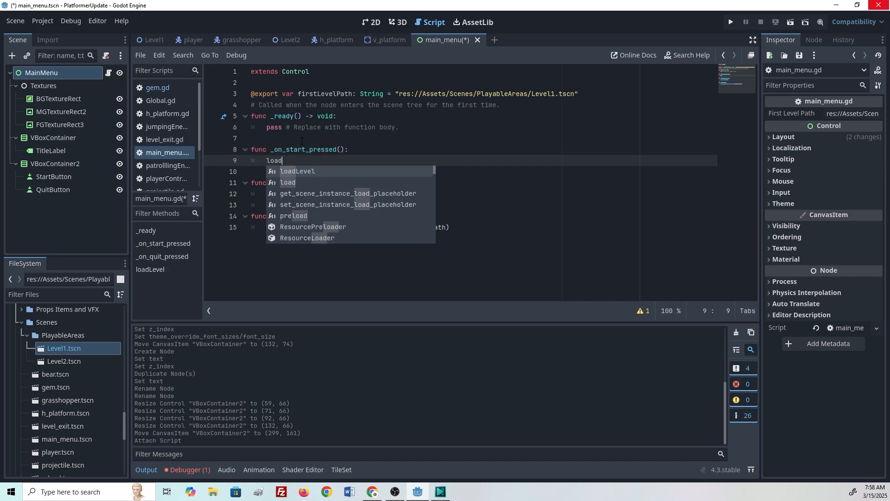
{"action": "key", "text": "Return"}
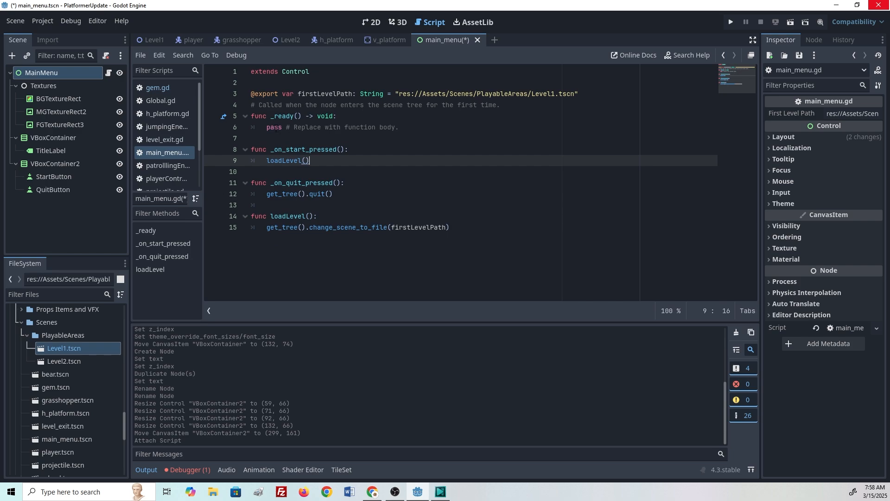
- Delete the placeholder pass statement and its comment from the body of _ready()
{"action": "left_click", "coordinate": [283, 129]}
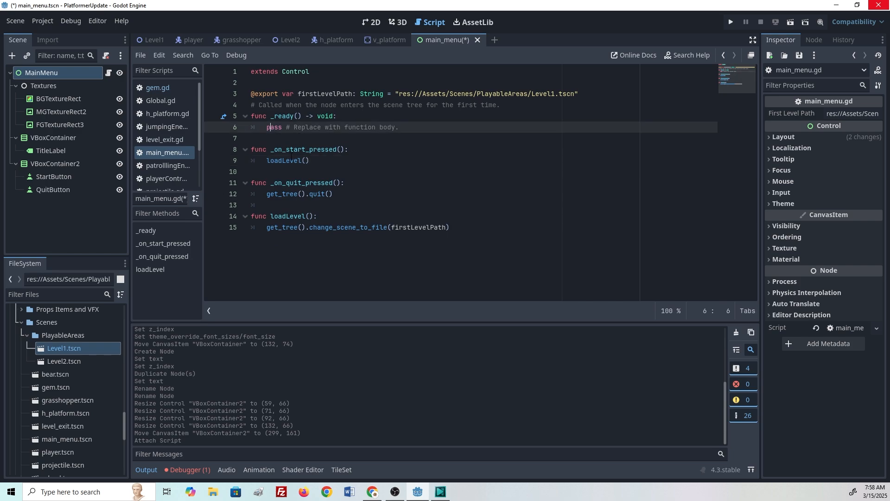
{"action": "left_click", "coordinate": [405, 129]}
{"action": "left_click", "coordinate": [267, 128], "text": "shift"}
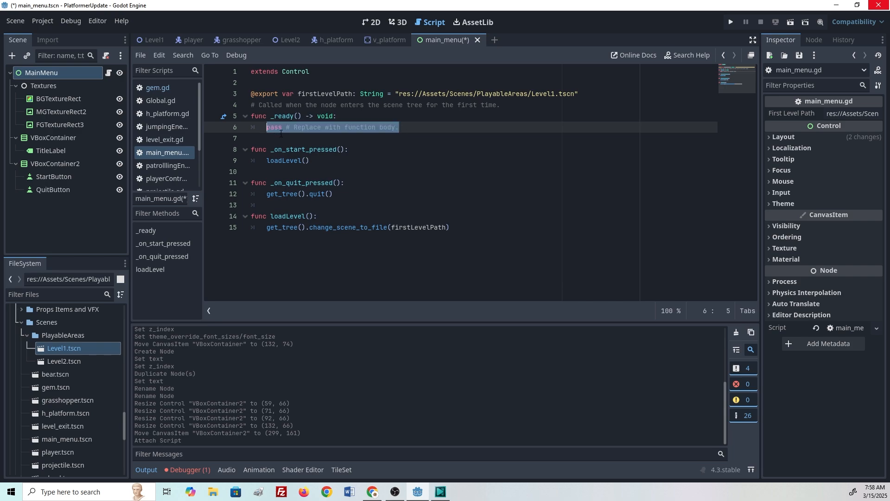
{"action": "key", "text": "BackSpace"}
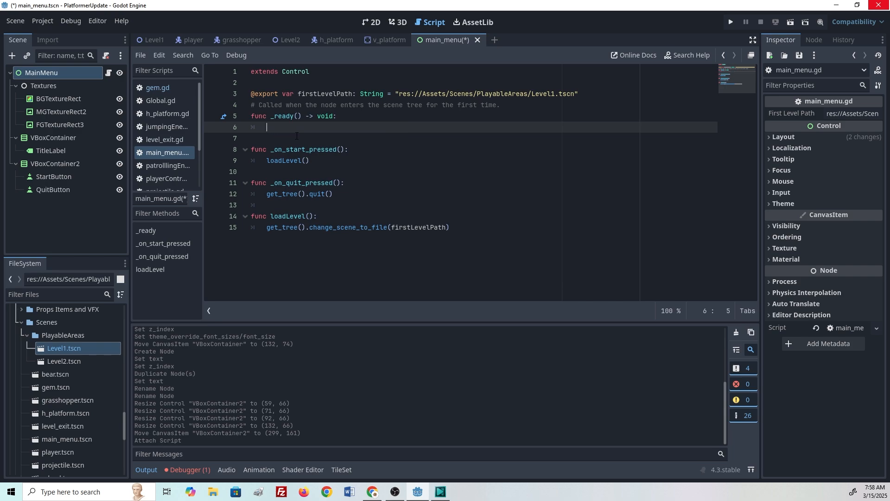
- In the body of _ready(), connect the pressed signal of $VBoxContainer2/StartButton to _on_start_pressed, passed without parentheses
{"action": "left_click_drag", "start_coordinate": [45, 177], "coordinate": [260, 129]}
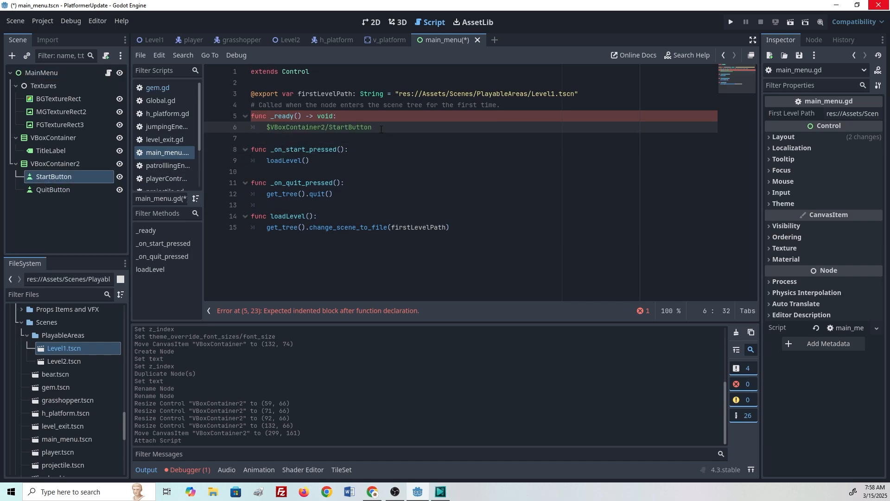
{"action": "type", "text": ".pressed"}
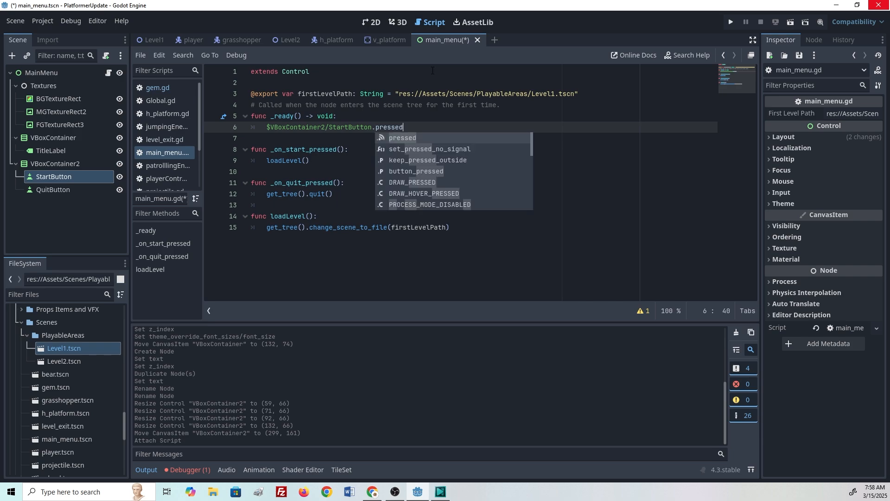
{"action": "type", "text": ".conne"}
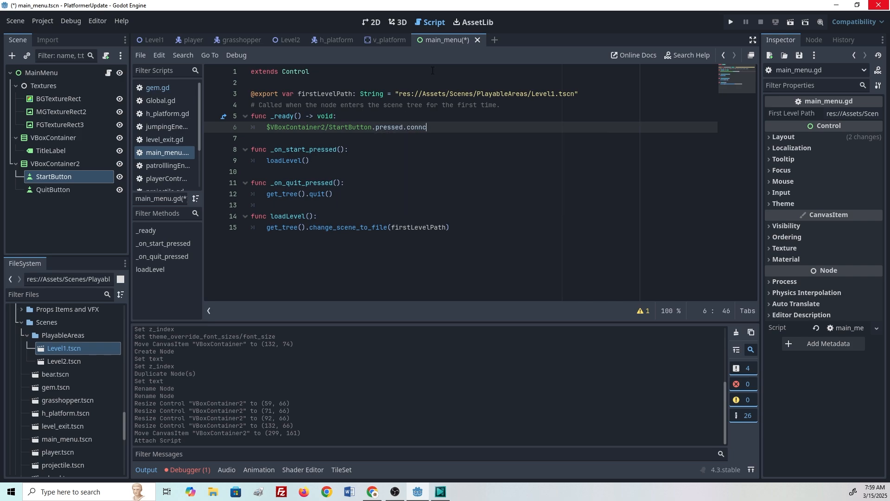
{"action": "type", "text": "ct(on"}
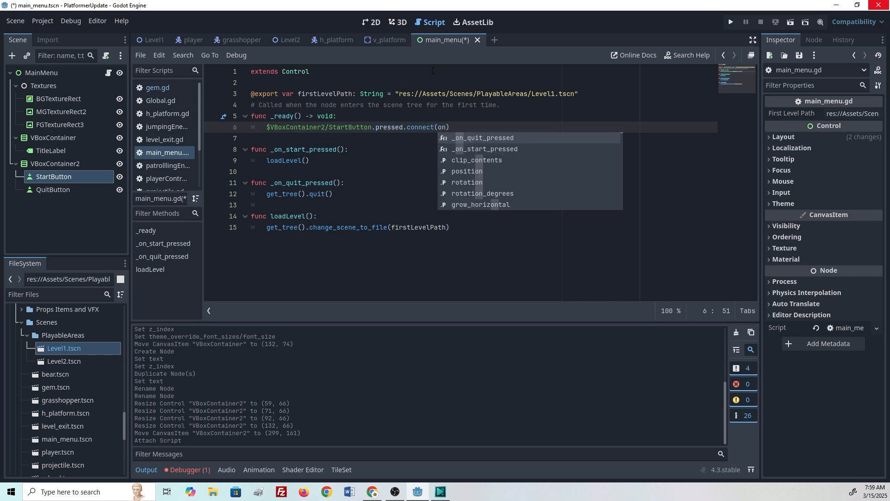
{"action": "key", "text": "Down"}
{"action": "key", "text": "Return"}
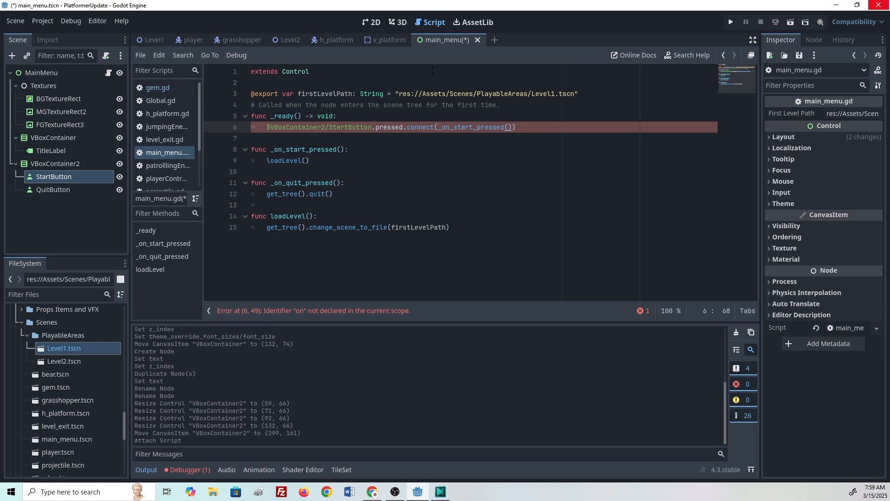
{"action": "key", "text": "Left"}
{"action": "key", "text": "Left"}
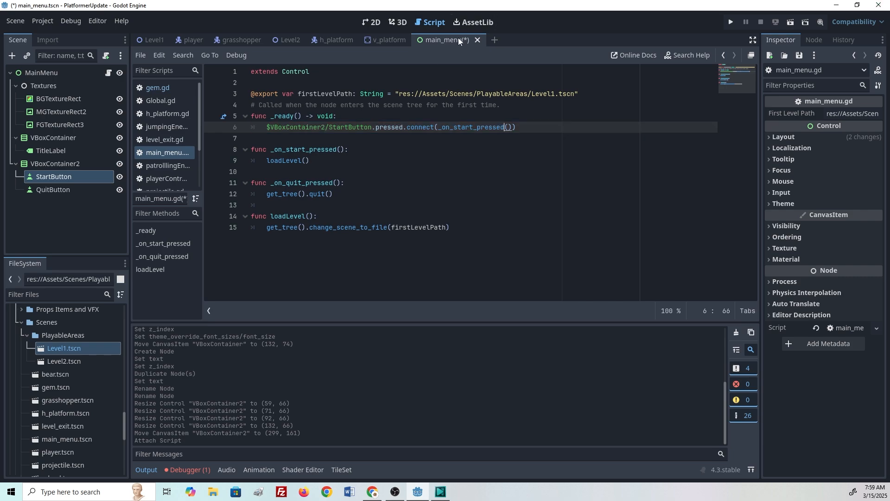
{"action": "key", "text": "Delete"}
{"action": "left_click", "coordinate": [364, 158]}
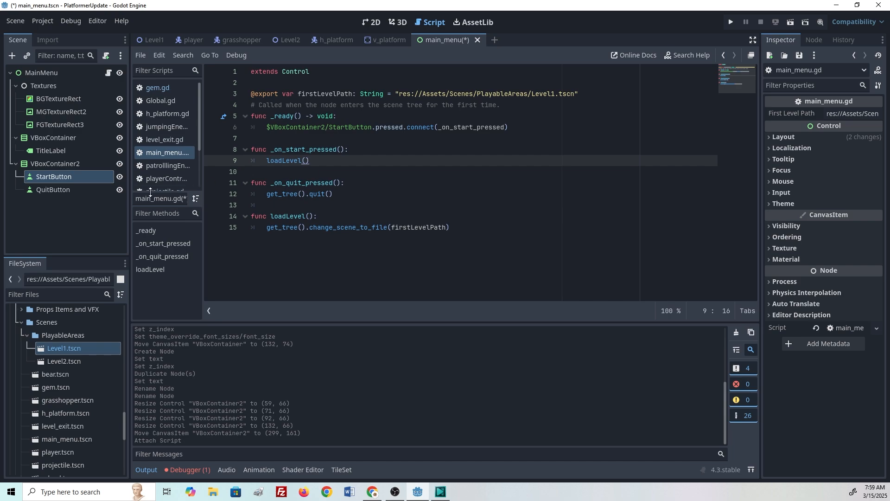
- Add a $VBoxContainer2/QuitButton line in _ready() followed by a blank line, and append a copy of the StartButton line's .pressed.connect(_on_start_pressed) call
{"action": "left_click_drag", "start_coordinate": [55, 192], "coordinate": [279, 140]}
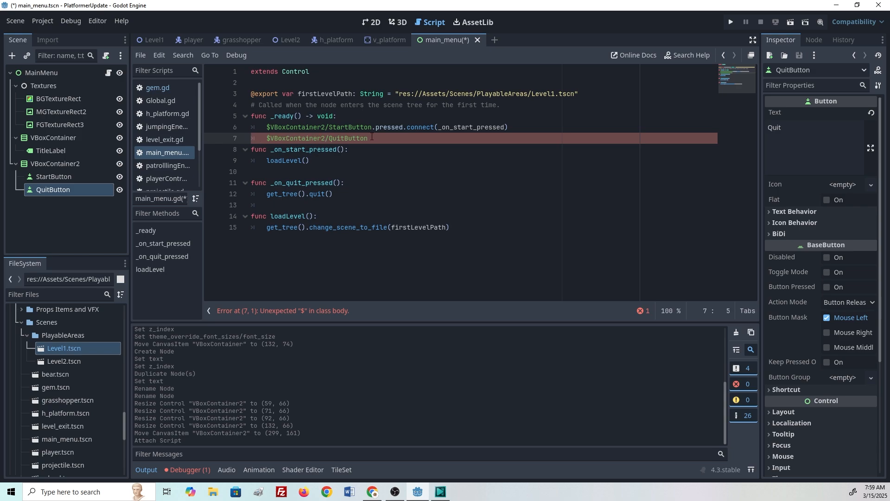
{"action": "key", "text": "Return"}
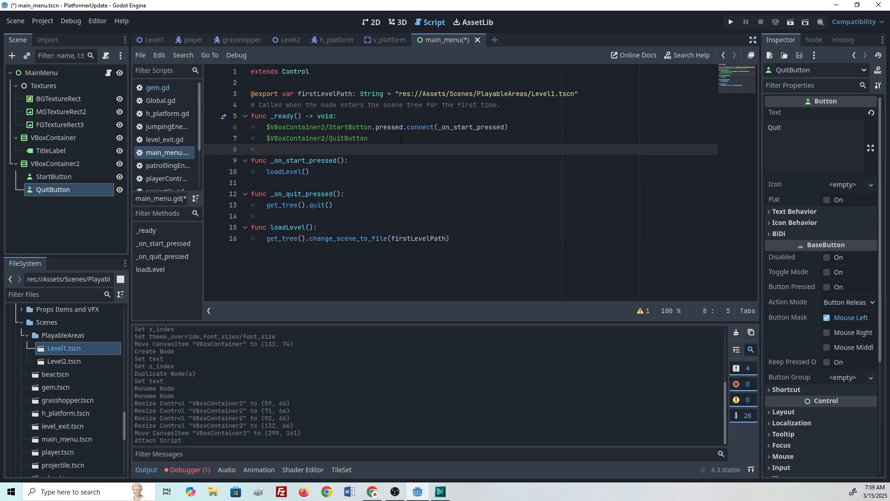
{"action": "left_click", "coordinate": [374, 138]}
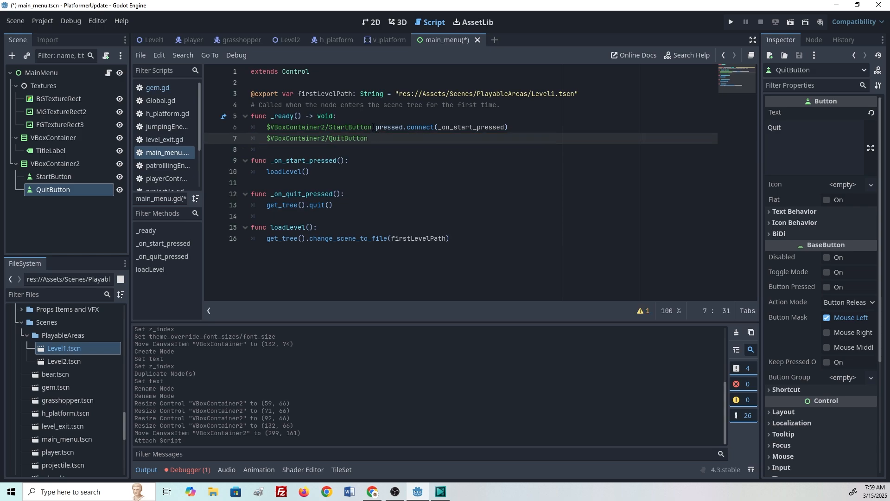
{"action": "left_click_drag", "start_coordinate": [374, 127], "coordinate": [509, 128]}
{"action": "key", "text": "ctrl+c"}
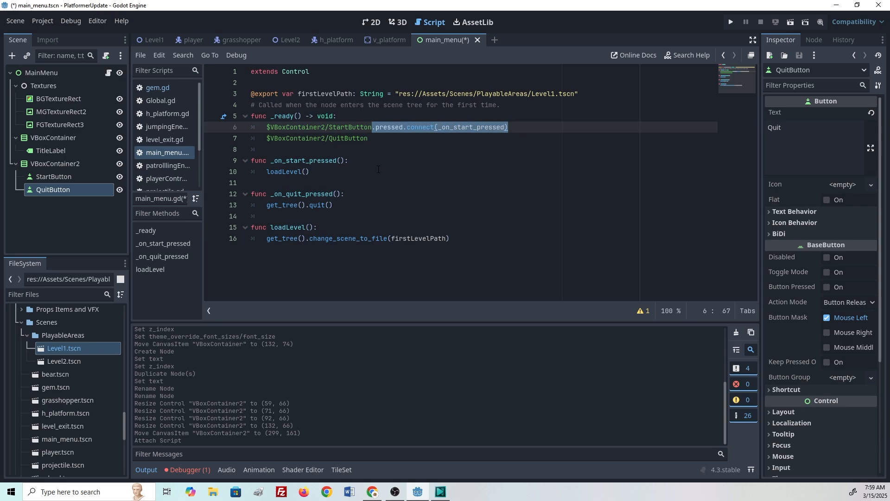
{"action": "left_click", "coordinate": [376, 139]}
{"action": "key", "text": "ctrl+v"}
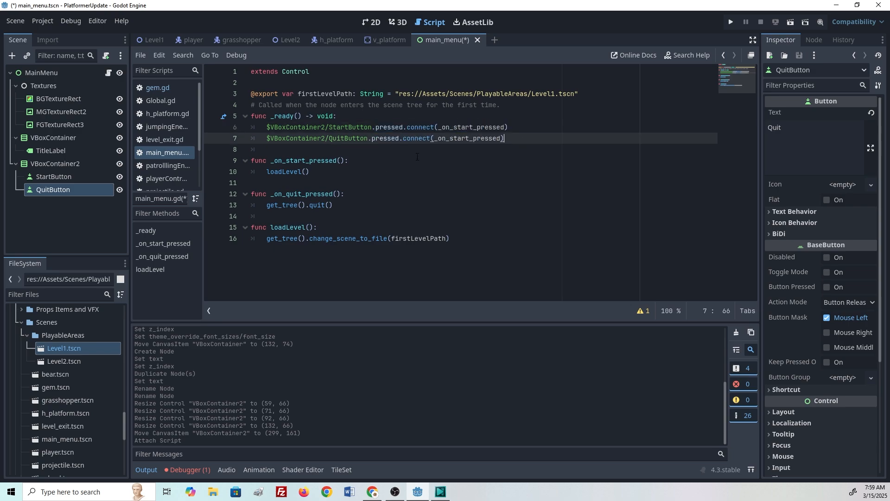
- Replace start with quit in the QuitButton line so it connects to _on_quit_pressed
{"action": "key", "text": "Left"}
{"action": "type", "text": "quit"}
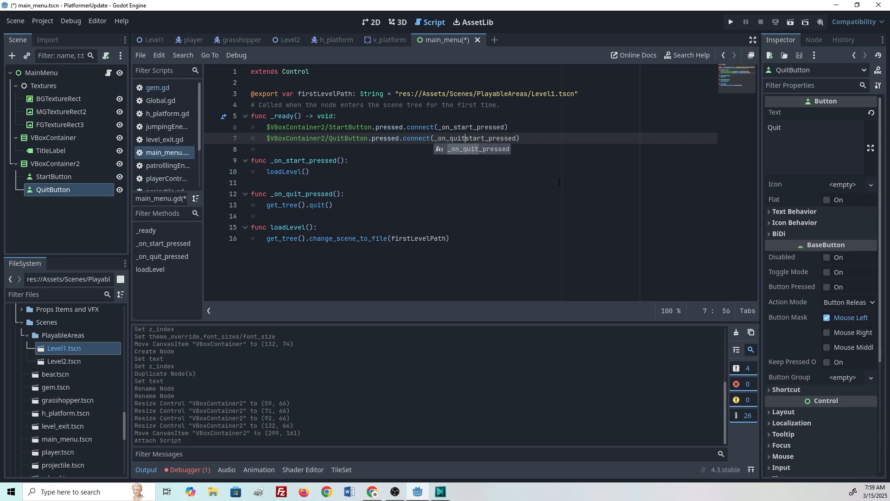
{"action": "key", "text": "Delete"}
{"action": "key", "text": "Delete"}
{"action": "key", "text": "Delete"}
{"action": "key", "text": "Delete"}
{"action": "key", "text": "Delete"}
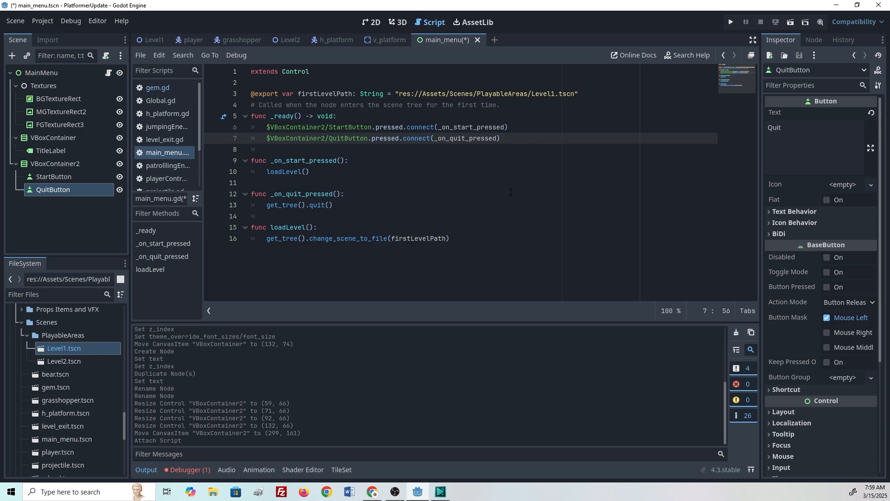
- Save the script, run the main menu scene to check its look, and close the game window
{"action": "key", "text": "ctrl+s"}
{"action": "left_click", "coordinate": [790, 22]}
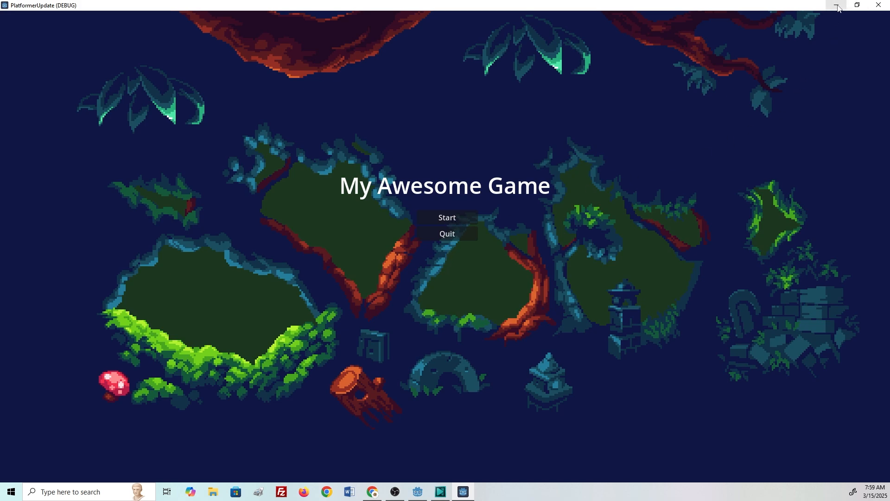
{"action": "left_click", "coordinate": [879, 5]}
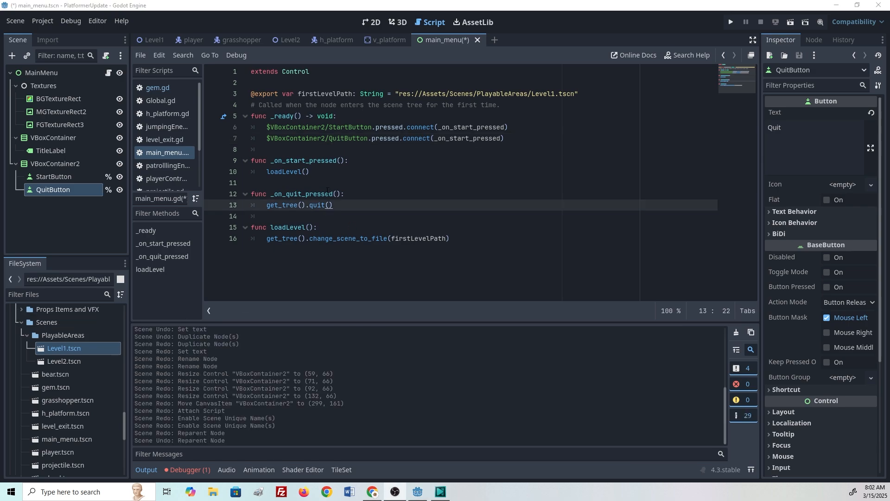
- Move BGTextureRect, MGTextureRect2 and FGTextureRect3 out of Textures to directly under MainMenu, and delete the empty Textures node
{"action": "left_click", "coordinate": [328, 184]}
{"action": "left_click", "coordinate": [45, 101]}
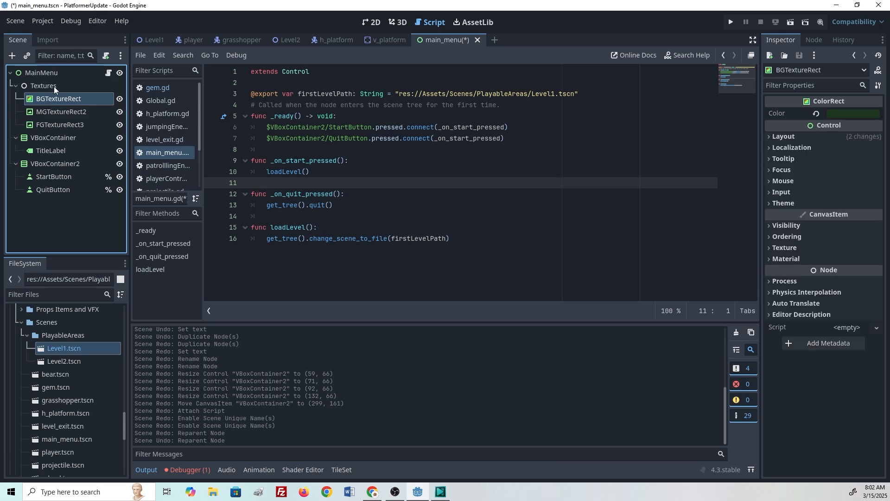
{"action": "left_click", "coordinate": [63, 123], "text": "shift"}
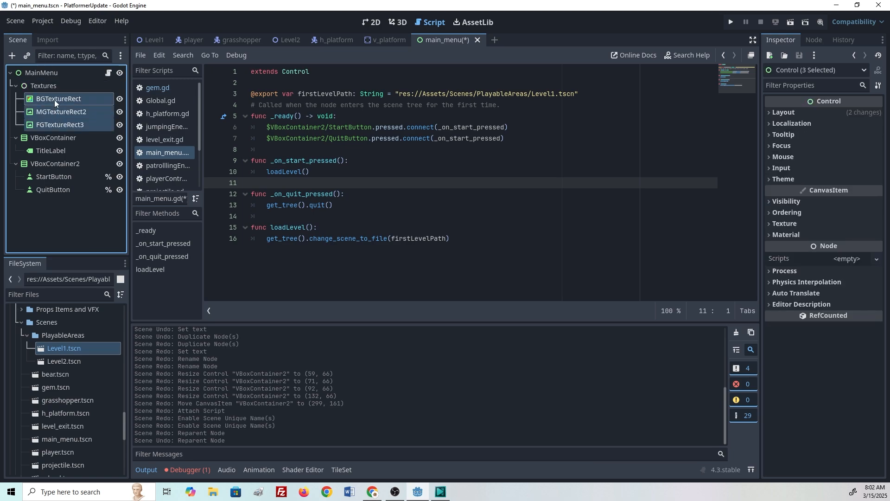
{"action": "left_click_drag", "start_coordinate": [55, 99], "coordinate": [65, 85]}
{"action": "left_click", "coordinate": [54, 126]}
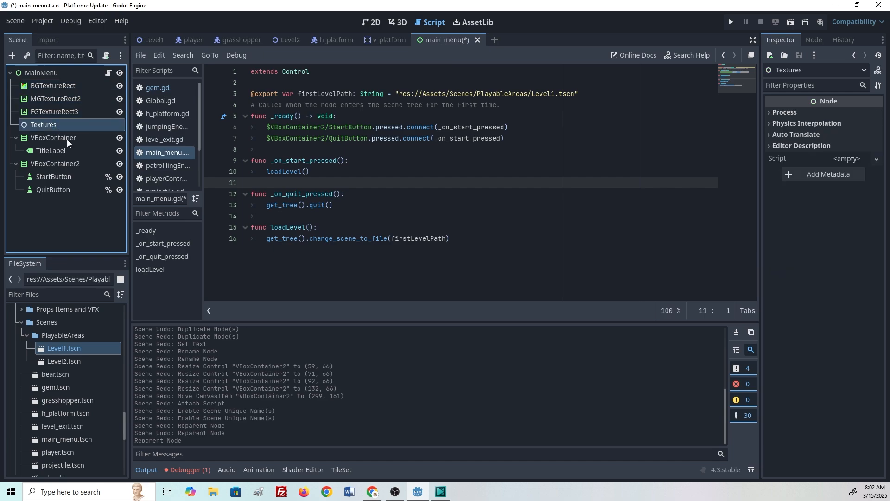
{"action": "key", "text": "Delete"}
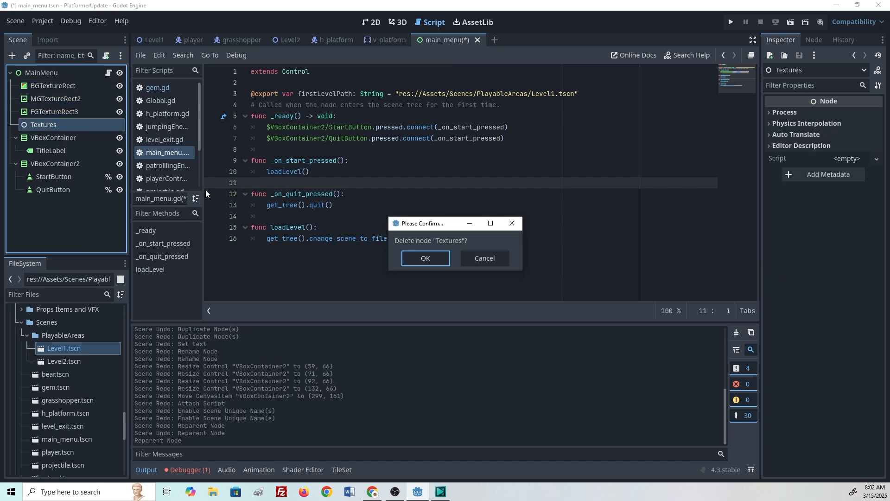
{"action": "key", "text": "Return"}
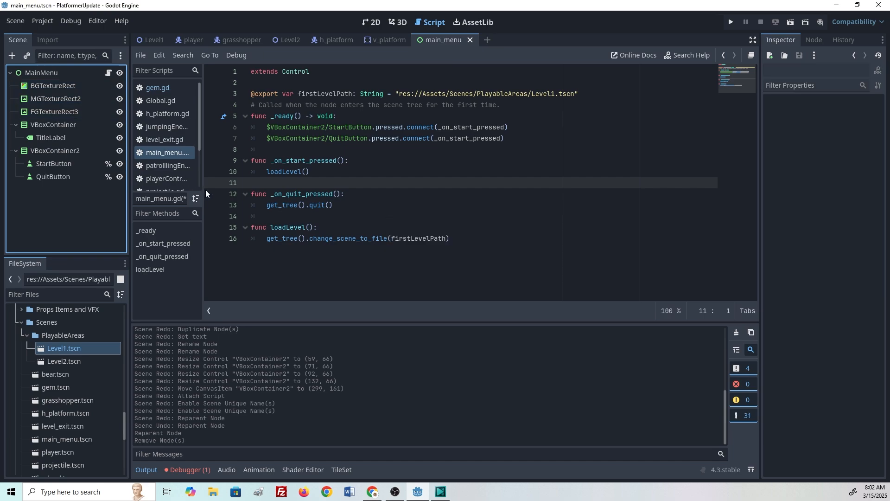
- Run the main menu scene, test the Quit button, and stop the running game
{"action": "left_click", "coordinate": [790, 23]}
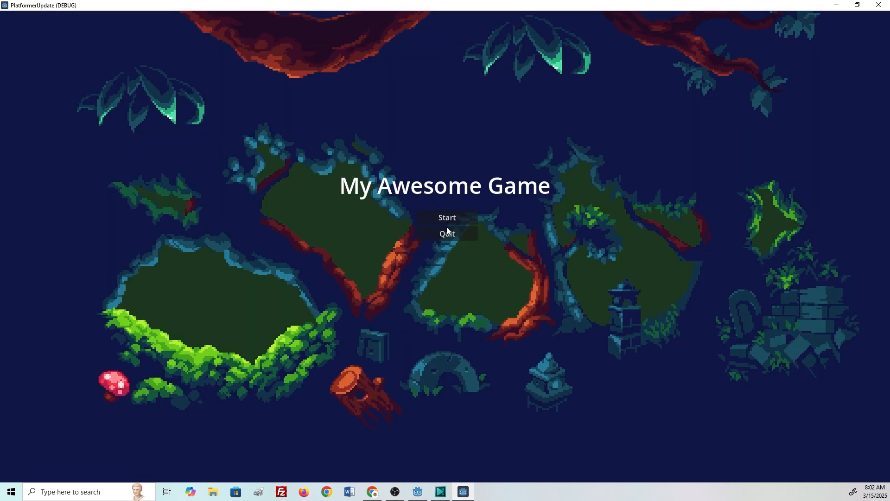
{"action": "left_click", "coordinate": [450, 234]}
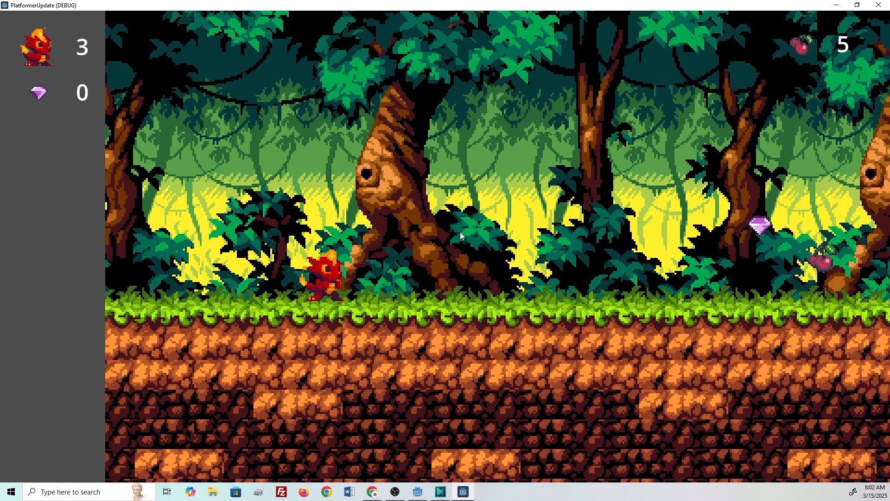
{"action": "key", "text": "F8"}
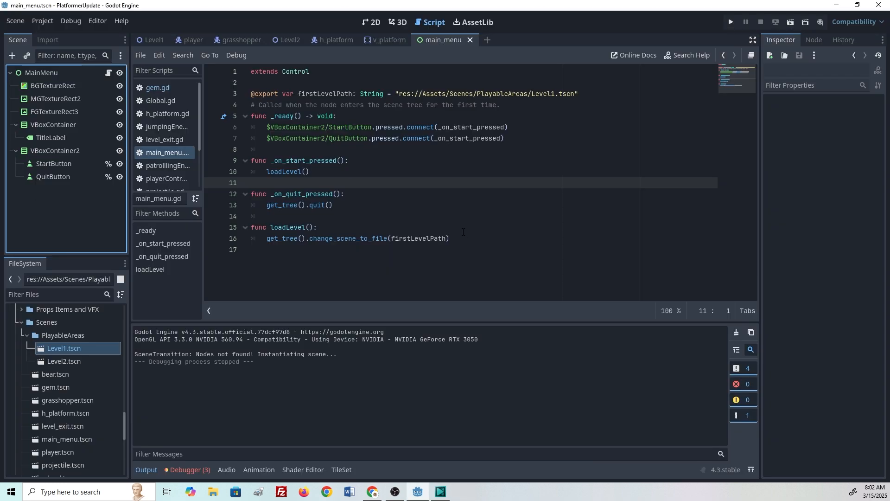
- Change the QuitButton's connected function from _on_start_pressed to _on_quit_pressed in _ready() and save the script
{"action": "left_click", "coordinate": [457, 140]}
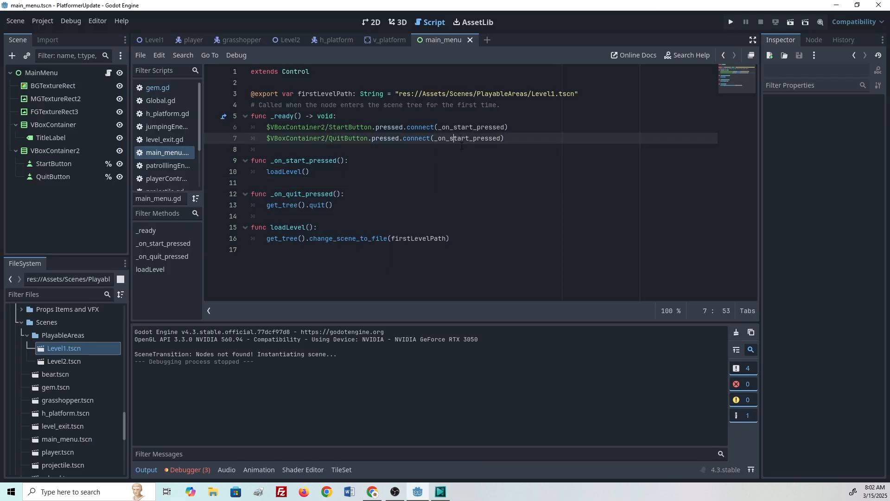
{"action": "key", "text": "Delete"}
{"action": "key", "text": "Delete"}
{"action": "key", "text": "Delete"}
{"action": "key", "text": "Delete"}
{"action": "key", "text": "Delete"}
{"action": "type", "text": "quit"}
{"action": "key", "text": "ctrl+s"}
- Run the game to test the Quit button, run the main menu scene again to test Start, and stop it
{"action": "key", "text": "F5"}
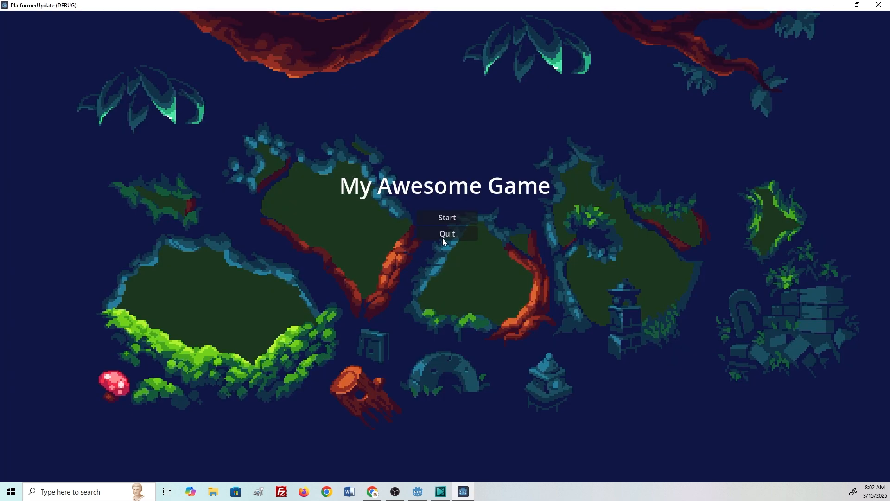
{"action": "left_click", "coordinate": [443, 240]}
{"action": "left_click", "coordinate": [790, 24]}
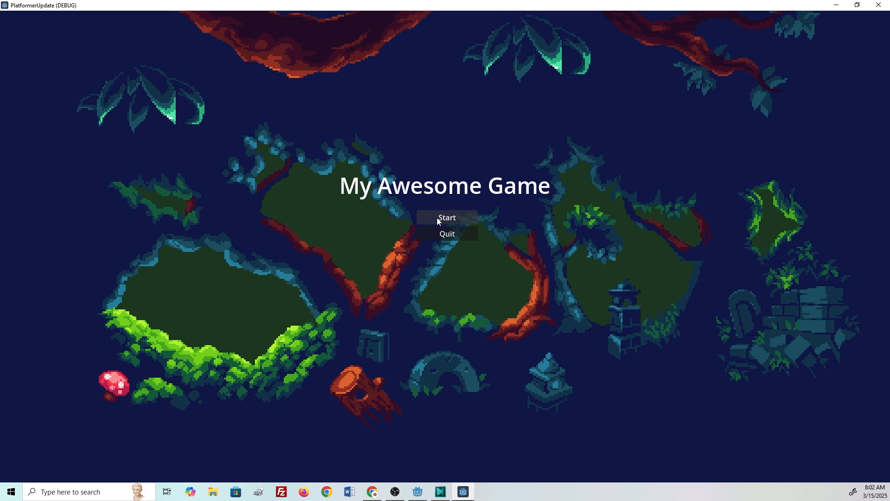
{"action": "left_click", "coordinate": [442, 219]}
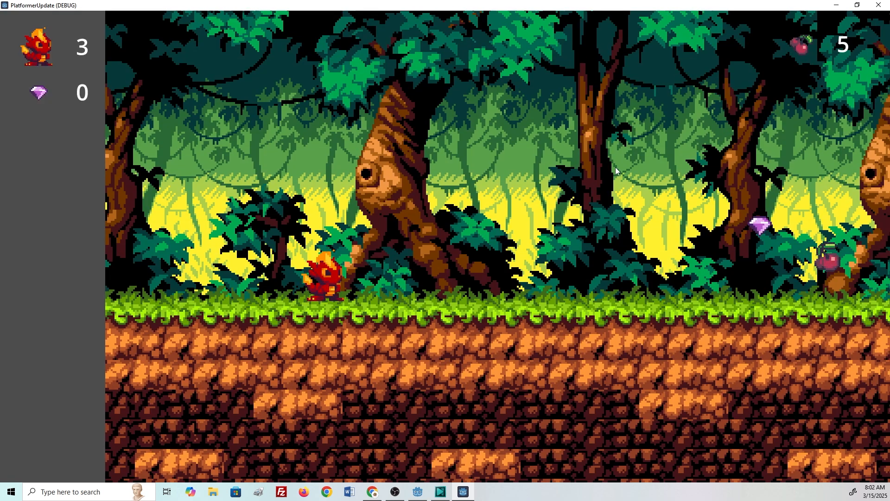
{"action": "key", "text": "F8"}
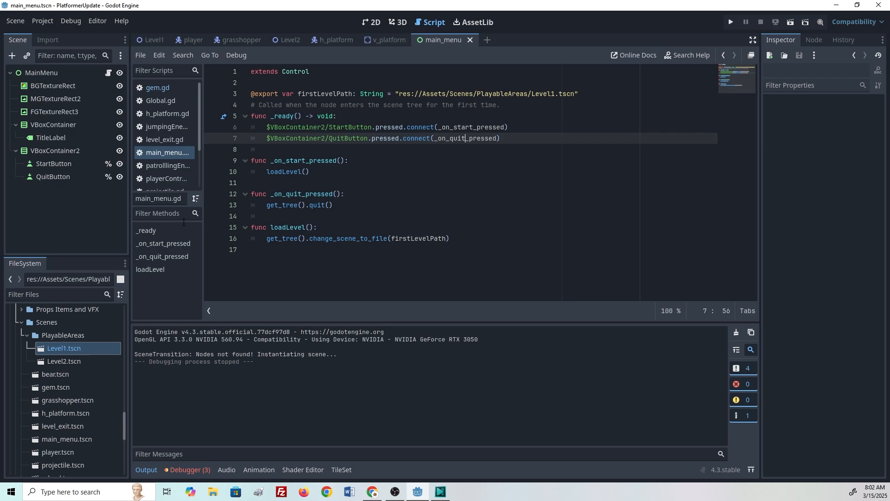
- Replace loadLevel() in _on_start_pressed() with the scene transition code copied from _on_body_entered() in level_exit.gd
{"action": "left_click", "coordinate": [268, 172]}
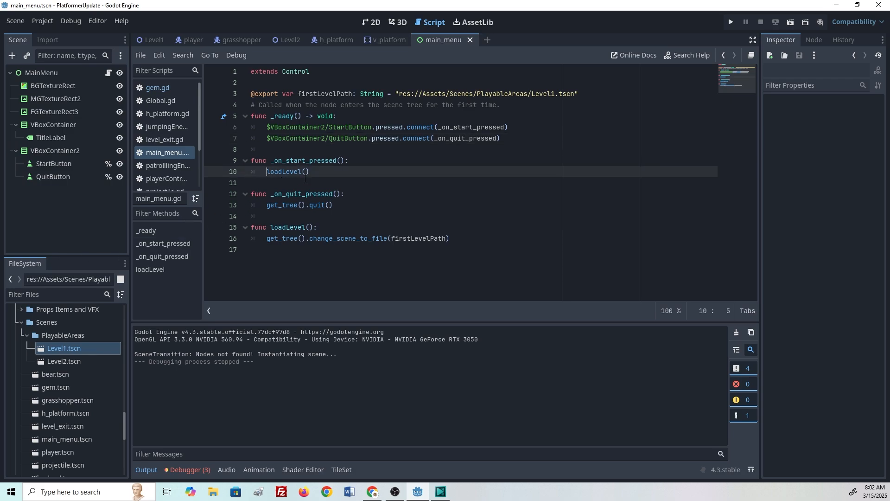
{"action": "key", "text": "shift+End"}
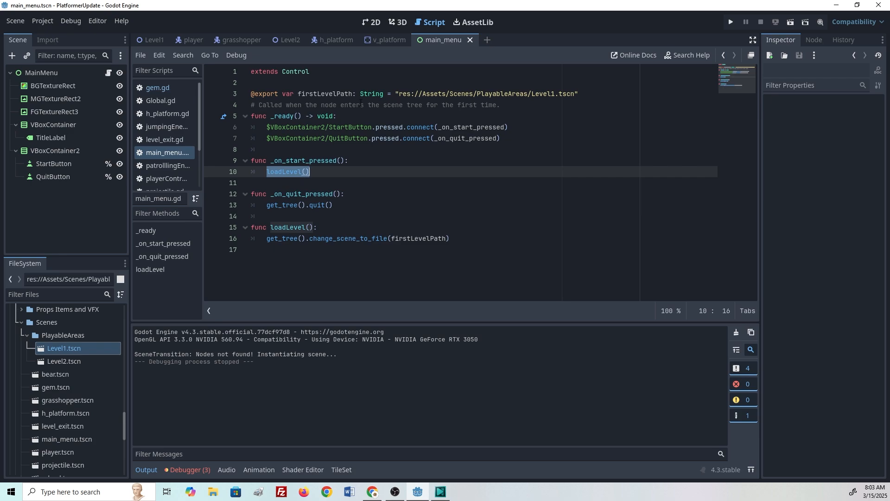
{"action": "left_click", "coordinate": [159, 127]}
{"action": "left_click", "coordinate": [161, 139]}
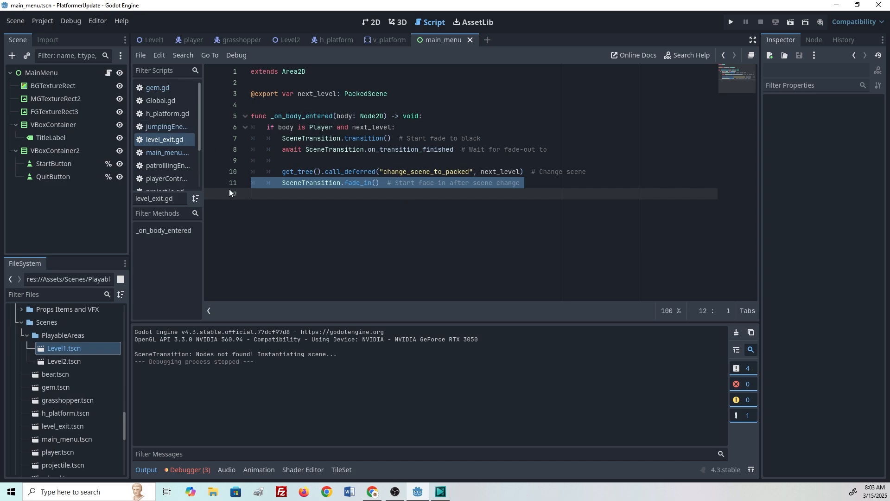
{"action": "left_click_drag", "start_coordinate": [281, 138], "coordinate": [537, 184]}
{"action": "key", "text": "ctrl+c"}
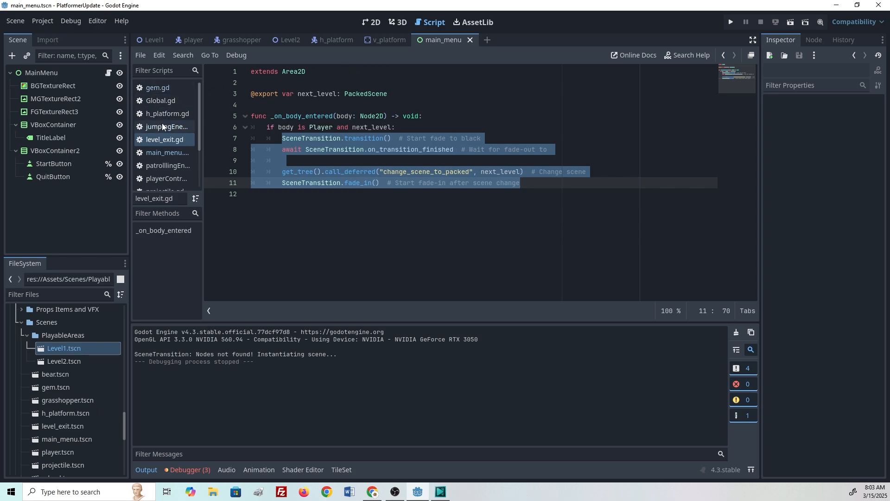
{"action": "scroll", "coordinate": [163, 171], "scroll_direction": "down", "scroll_amount": 3}
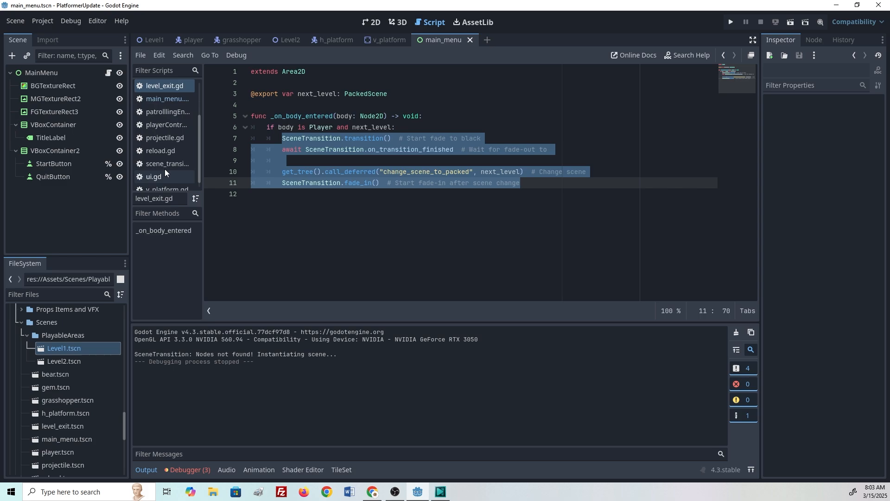
{"action": "left_click", "coordinate": [160, 102]}
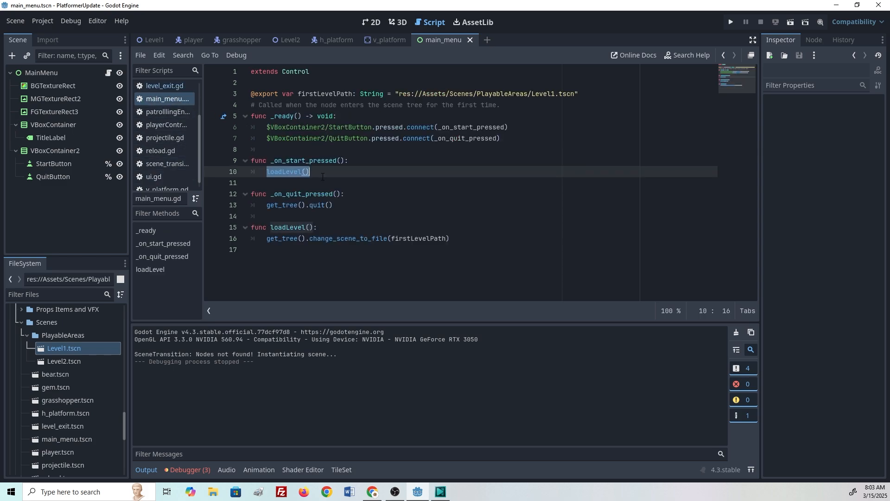
{"action": "key", "text": "ctrl+v"}
- Unindent the pasted await and get_tree().call_deferred lines by one level to match the body of _on_start_pressed()
{"action": "left_click", "coordinate": [279, 205]}
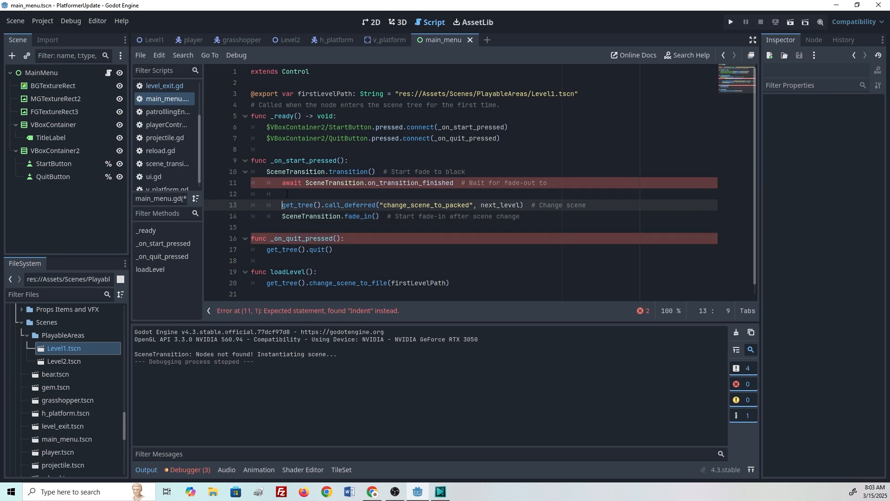
{"action": "left_click", "coordinate": [280, 183]}
{"action": "key", "text": "BackSpace"}
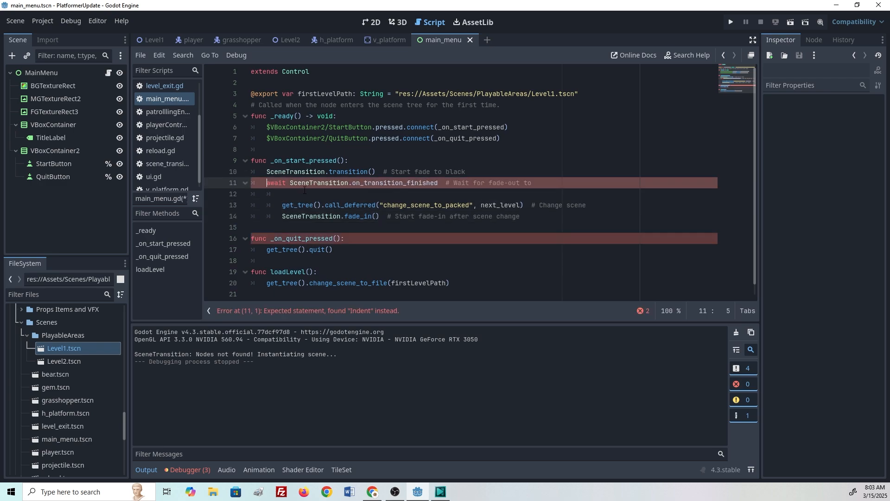
{"action": "key", "text": "Down"}
{"action": "key", "text": "Down"}
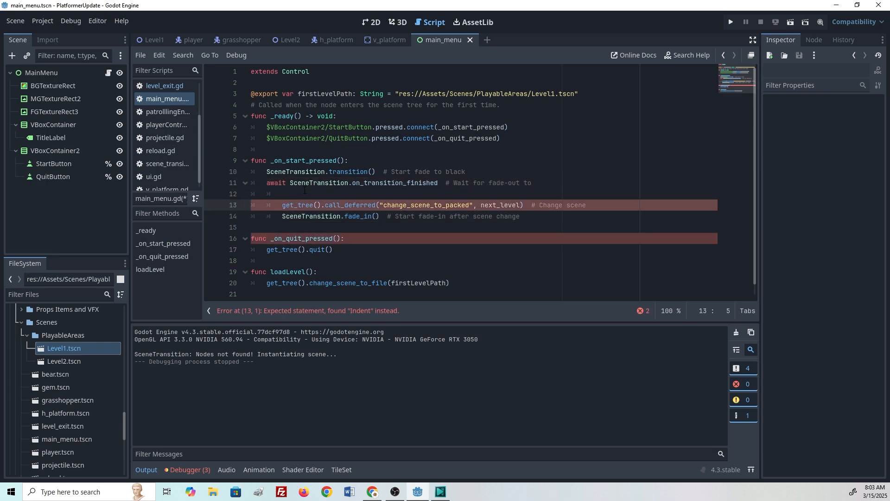
{"action": "key", "text": "Delete"}
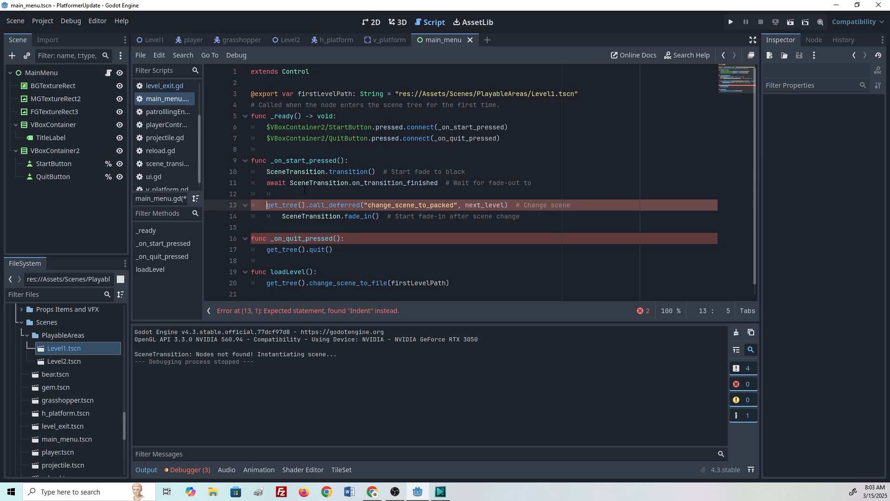
- Replace the get_tree().call_deferred line and its comment in _on_start_pressed() with a call to loadLevel()
{"action": "key", "text": "shift+End"}
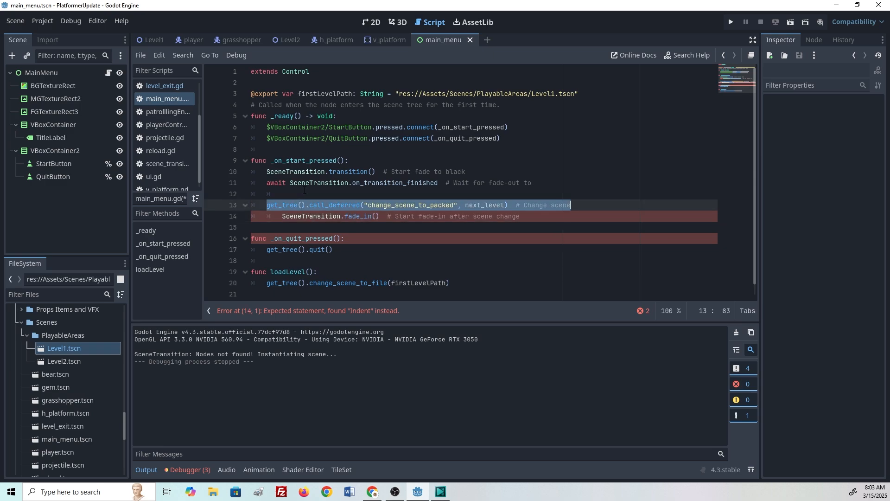
{"action": "key", "text": "BackSpace"}
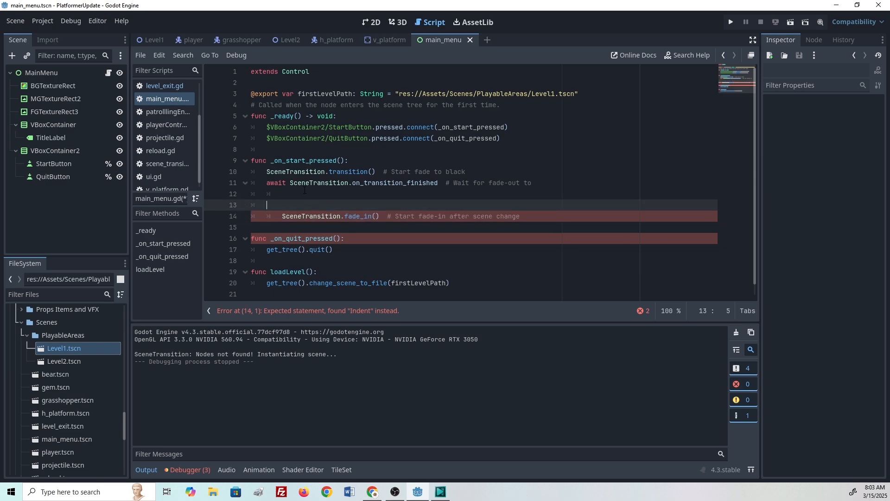
{"action": "type", "text": "loadlevel"}
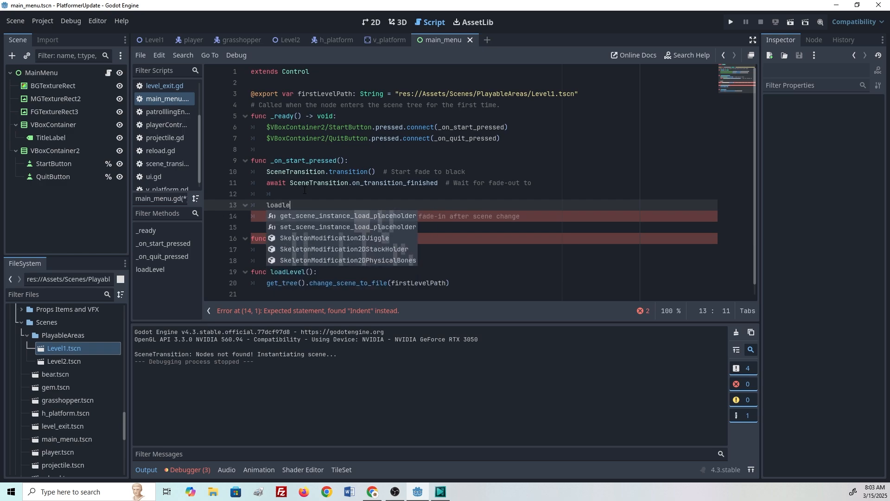
{"action": "key", "text": "BackSpace"}
{"action": "key", "text": "BackSpace"}
{"action": "key", "text": "BackSpace"}
{"action": "key", "text": "BackSpace"}
{"action": "key", "text": "BackSpace"}
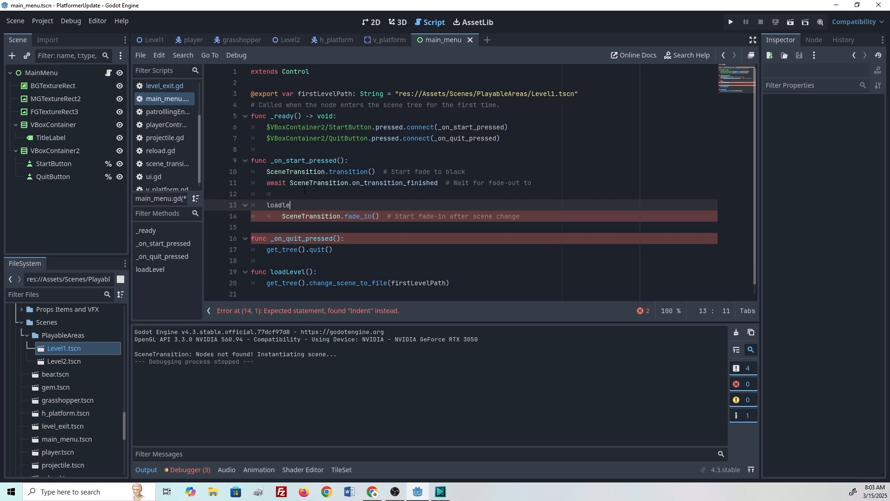
{"action": "type", "text": "Level()"}
- Unindent the SceneTransition.fade_in() line to match the lines above it and save the script
{"action": "key", "text": "Right"}
{"action": "key", "text": "Delete"}
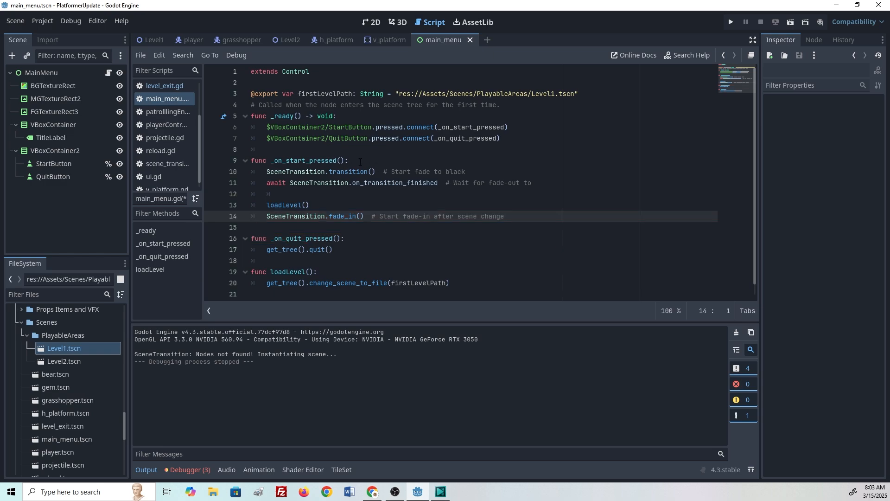
{"action": "key", "text": "ctrl+s"}
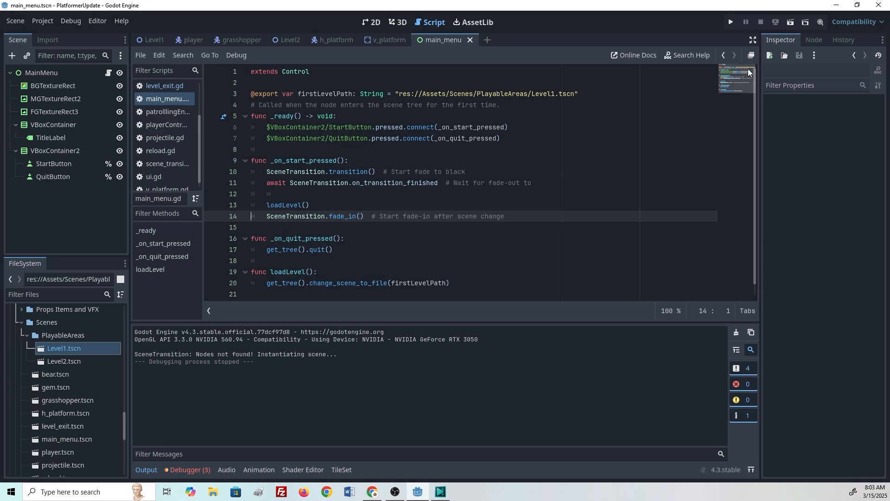
- Run the main menu scene to test Quit, rerun it to test the Start transition into the level, and stop the game
{"action": "left_click", "coordinate": [791, 23]}
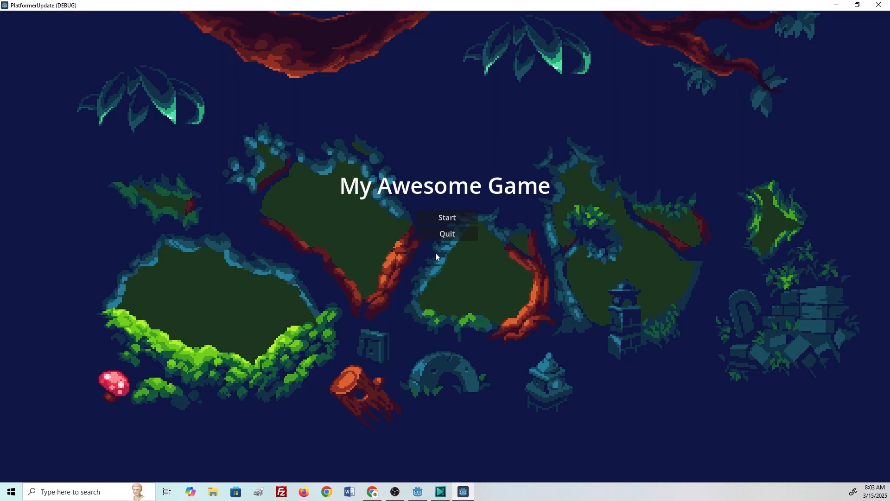
{"action": "left_click", "coordinate": [472, 230]}
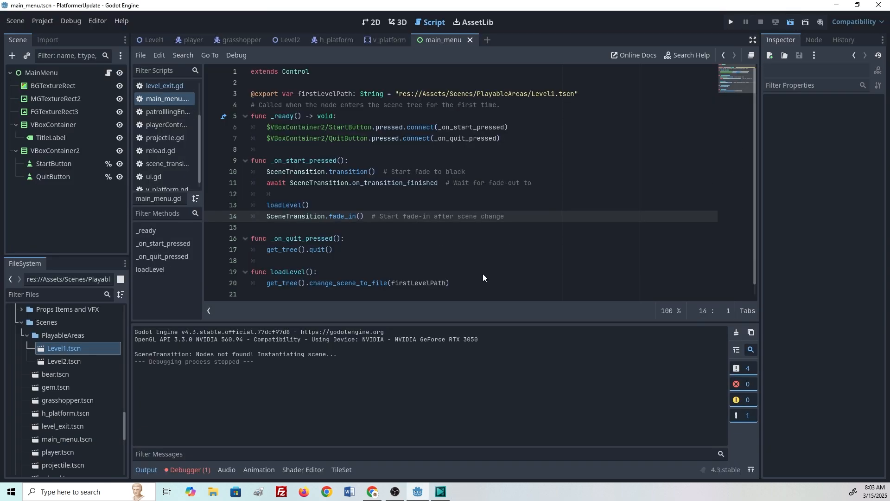
{"action": "key", "text": "F6"}
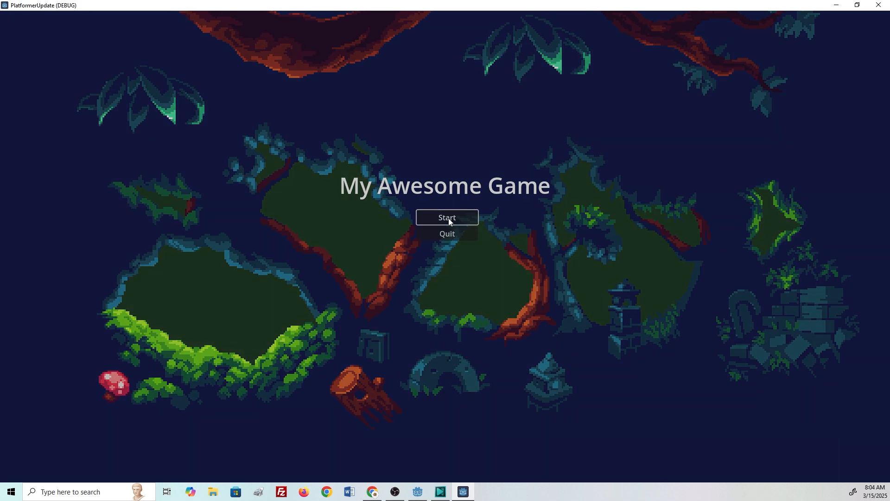
{"action": "left_click", "coordinate": [448, 218]}
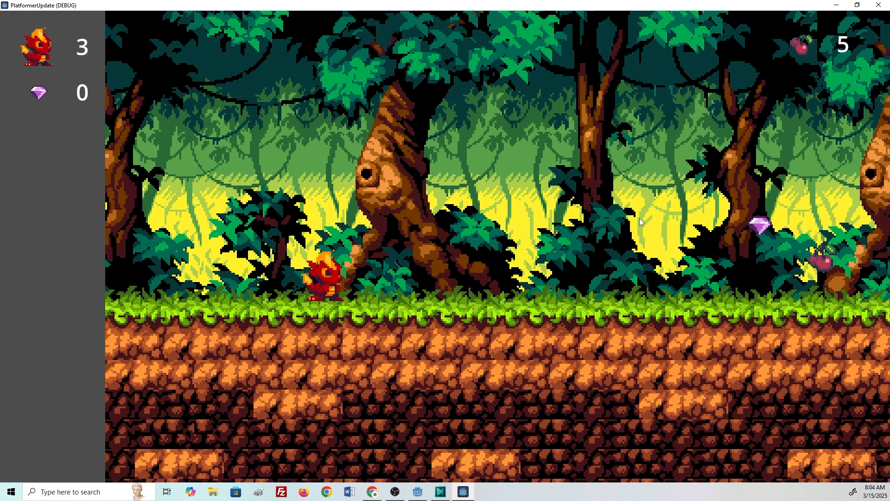
{"action": "key", "text": "F8"}
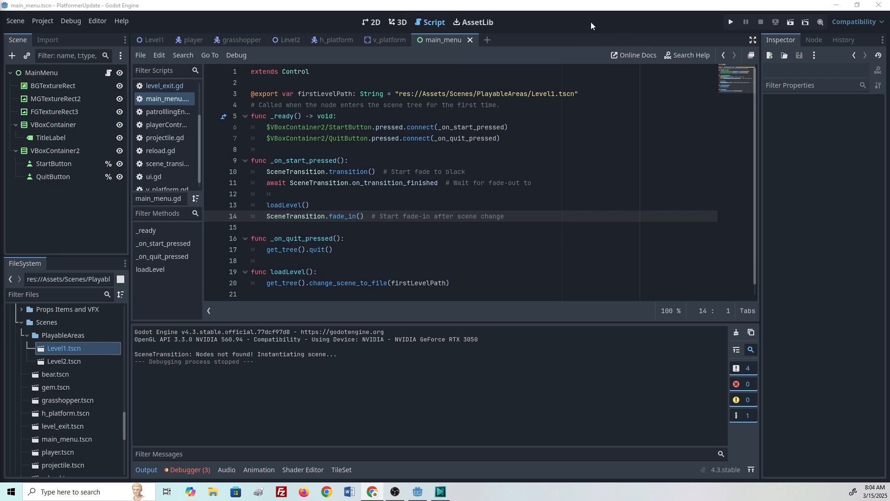
- Set main_menu.tscn as the project's main scene, then run the project, test Start, and stop it
{"action": "left_click", "coordinate": [372, 22]}
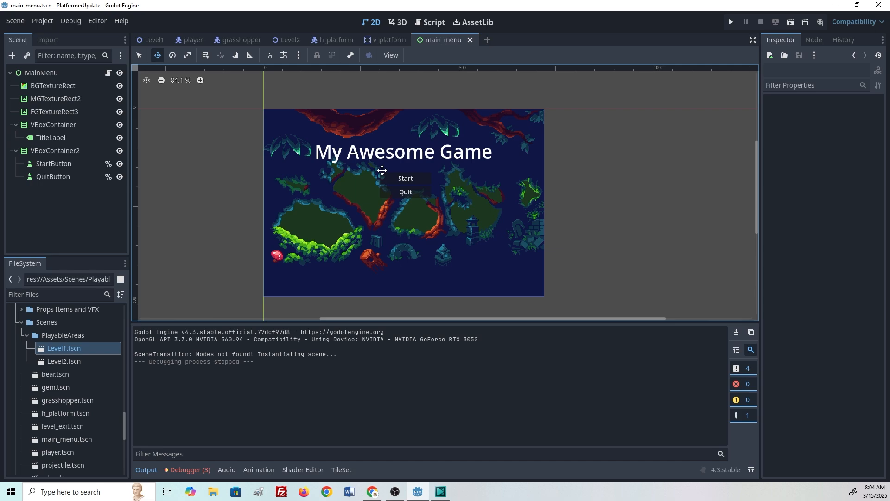
{"action": "right_click", "coordinate": [62, 439]}
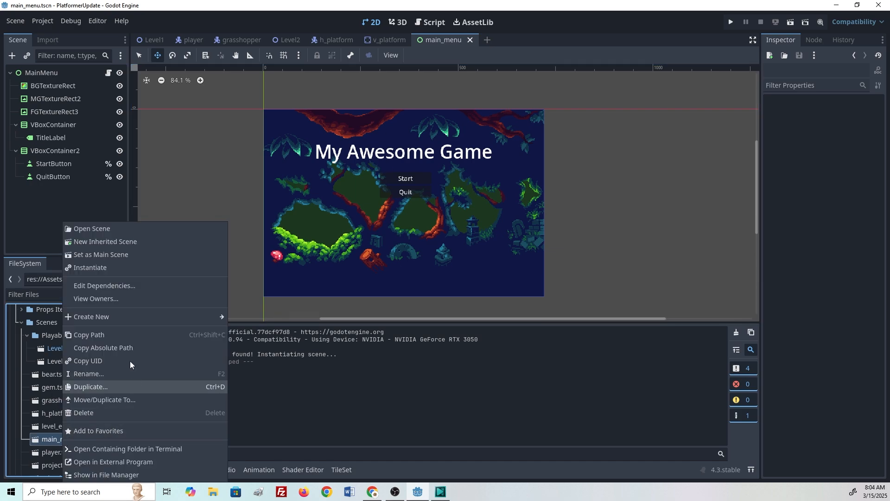
{"action": "left_click", "coordinate": [118, 253]}
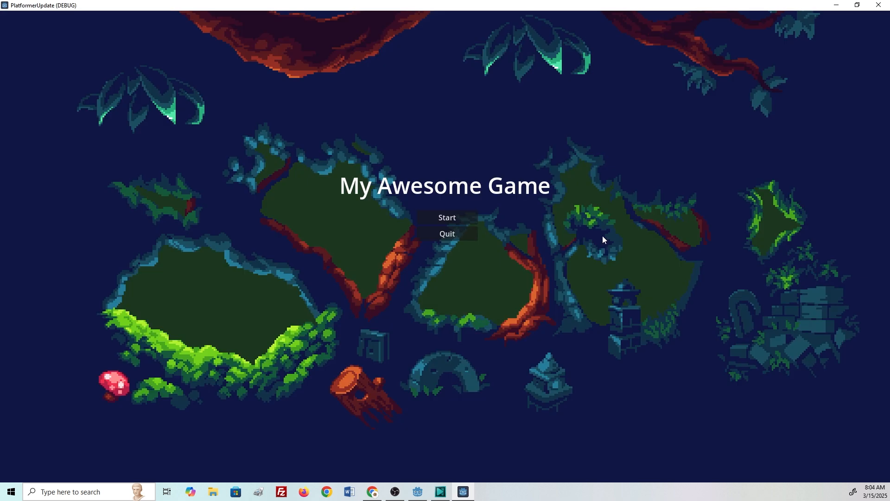
{"action": "left_click", "coordinate": [453, 218]}
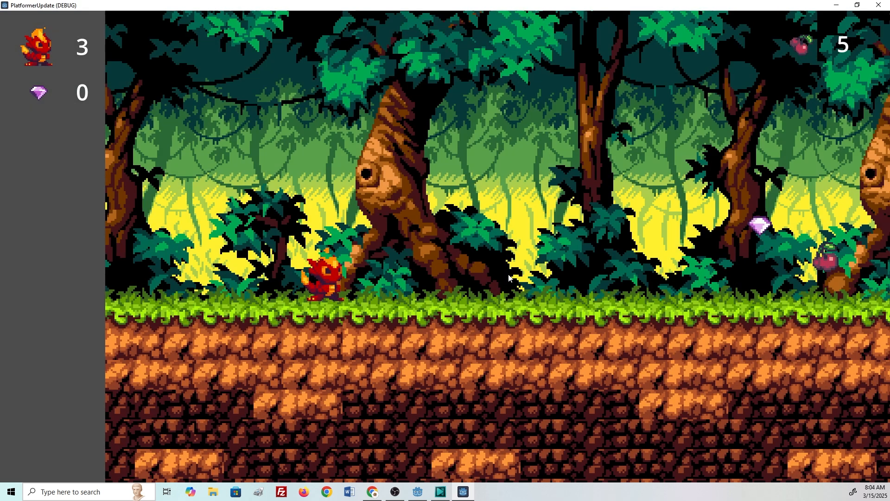
{"action": "key", "text": "F8"}
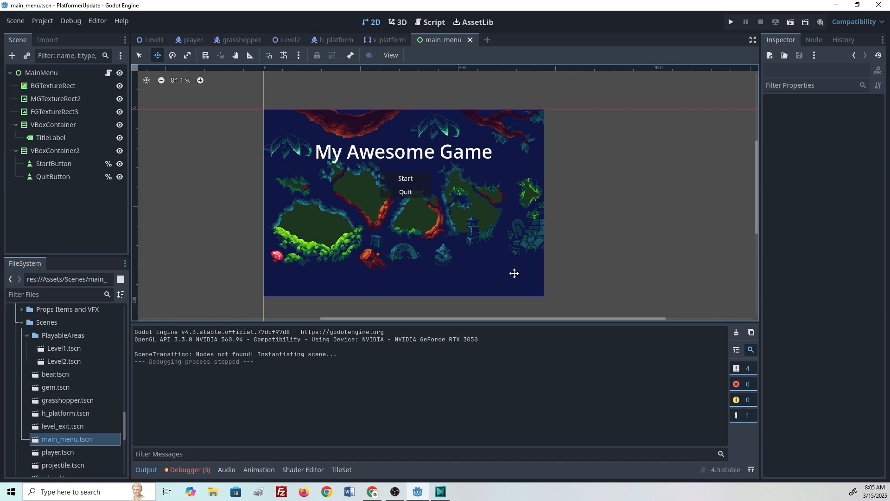
- Move VBoxContainer and VBoxContainer2 down together so the title and buttons sit nearer the middle of the menu, and deselect them
{"action": "left_click", "coordinate": [51, 149]}
{"action": "left_click", "coordinate": [53, 128], "text": "shift"}
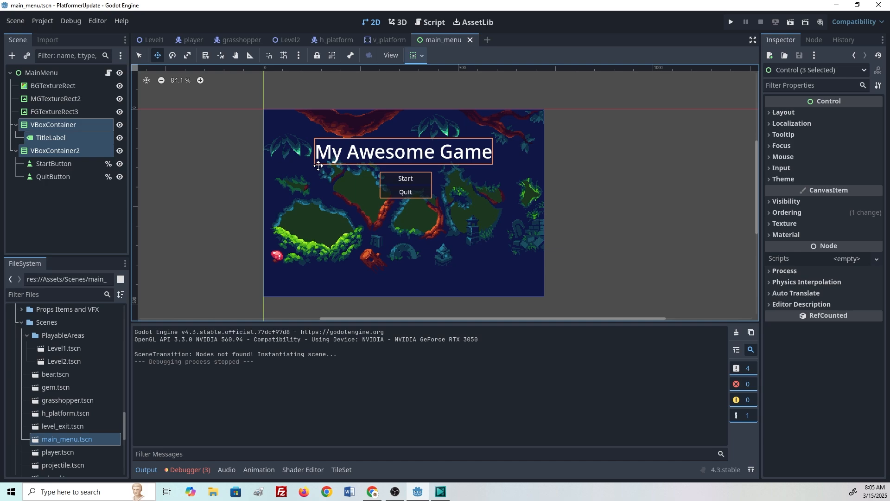
{"action": "left_click_drag", "start_coordinate": [342, 155], "coordinate": [341, 177]}
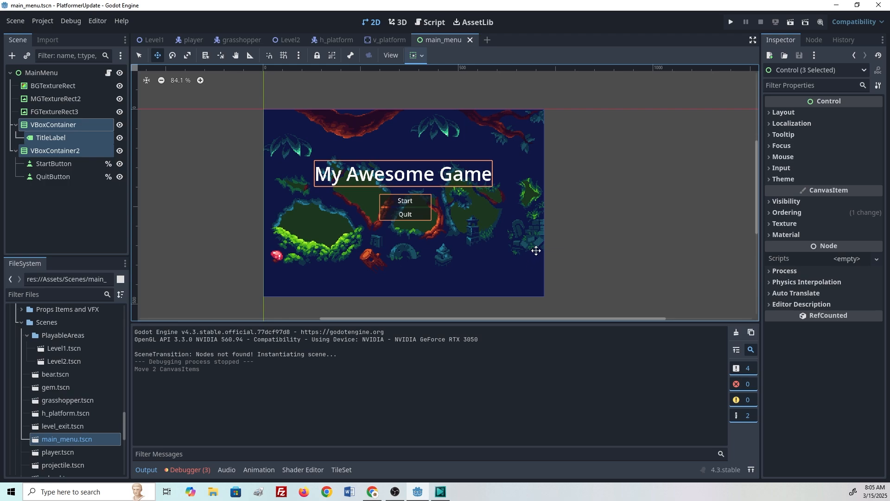
{"action": "left_click", "coordinate": [65, 210]}
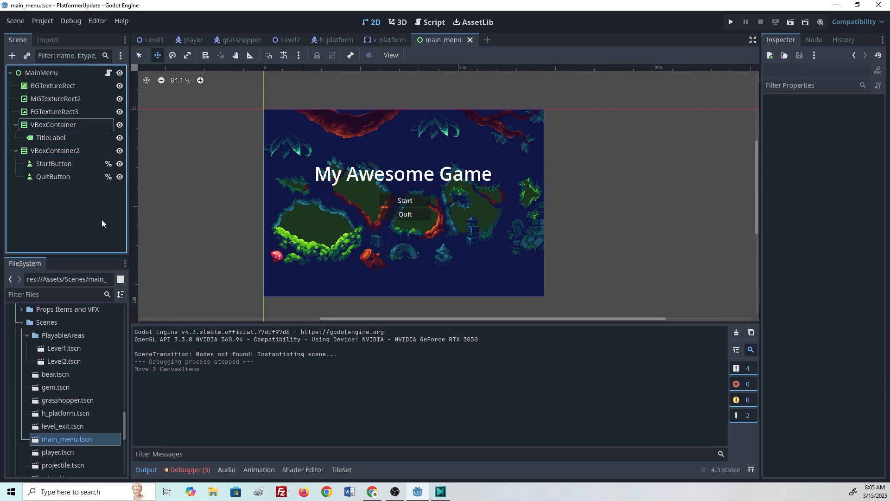